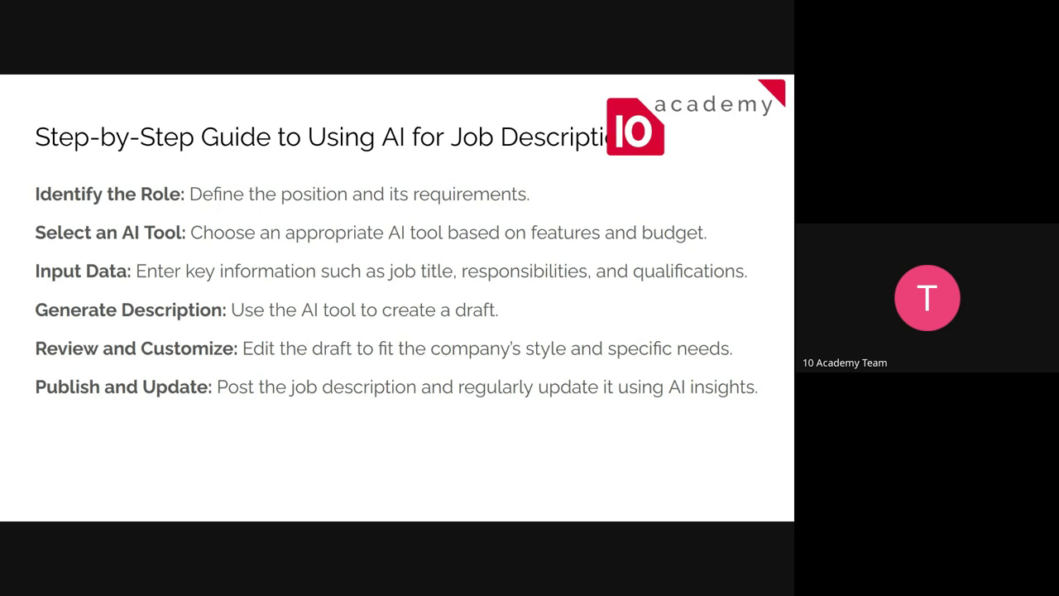
drag(34, 362, 219, 373)
drag(141, 366, 207, 360)
key(Right)
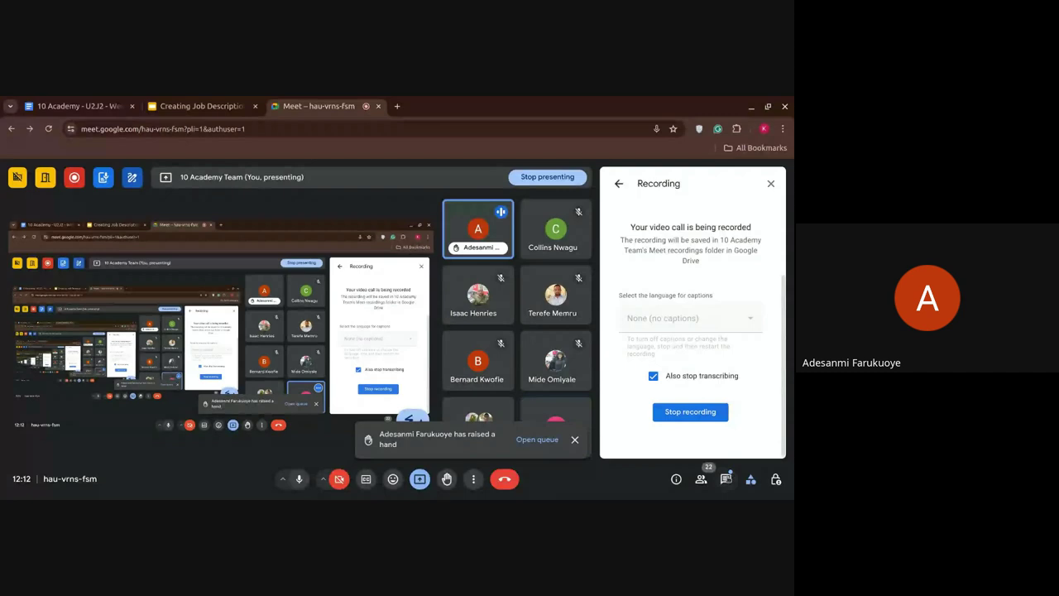
- Show the meeting's in-call messages and open the Claude.ai site through a web search for "claud ai" in a new tab
click(726, 478)
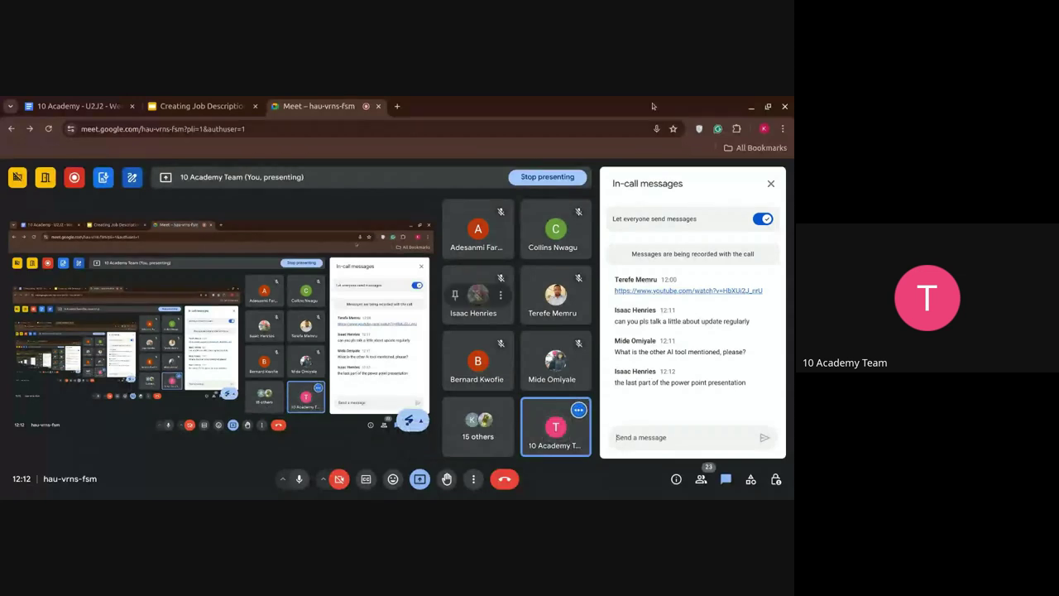
click(395, 106)
text(clau)
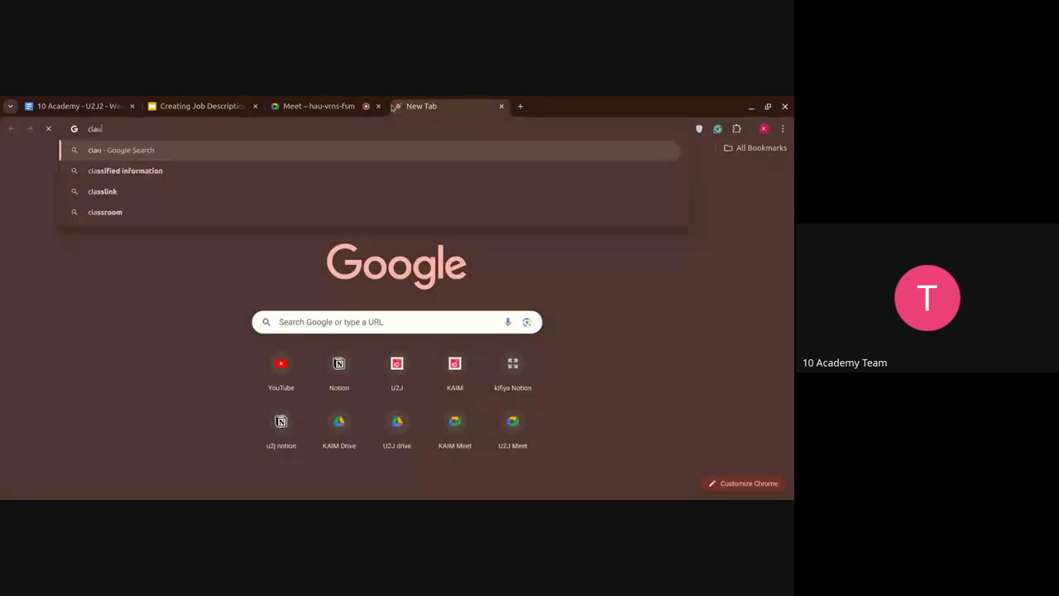
text(d ai)
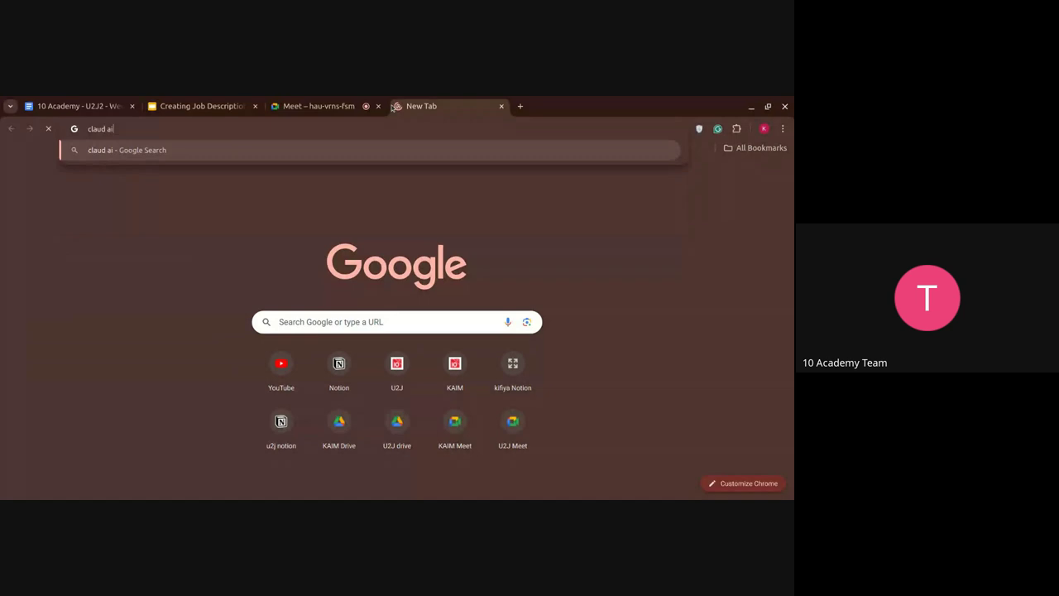
key(Return)
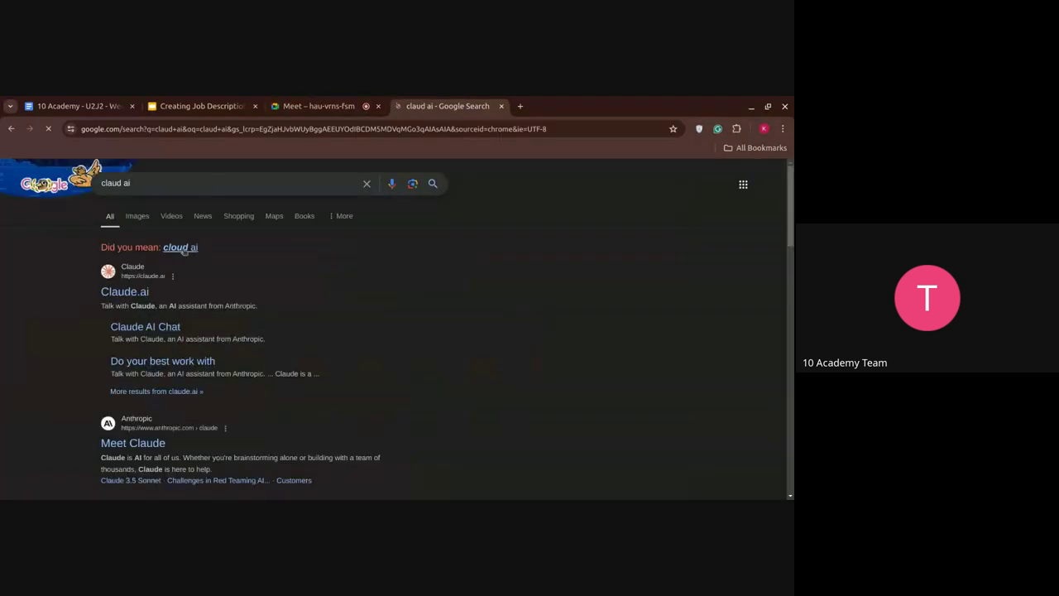
click(138, 293)
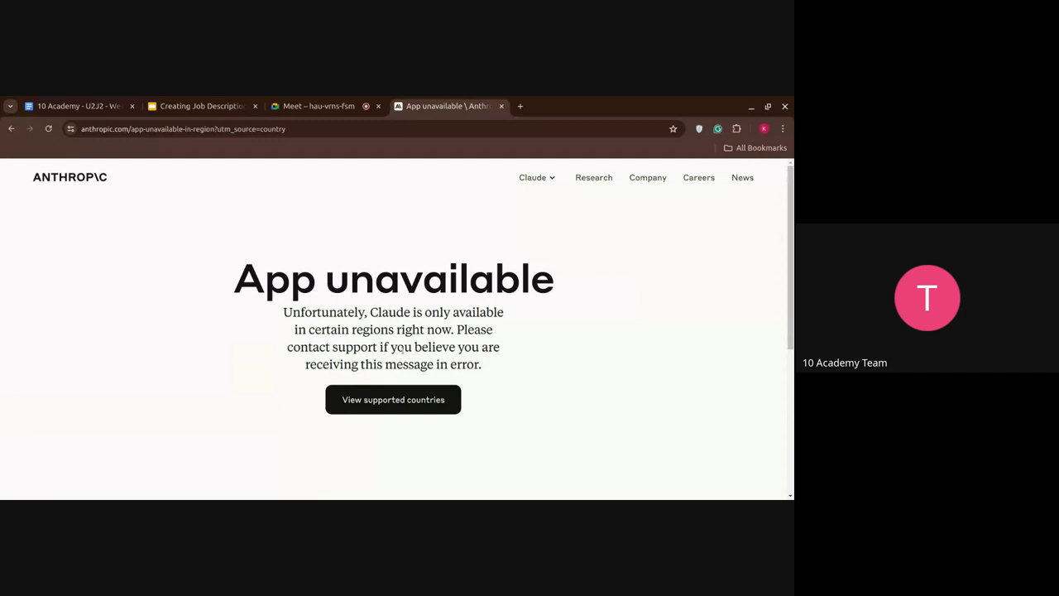
- Open Anthropic's list of supported countries and regions and look through it for Claude availability
click(403, 391)
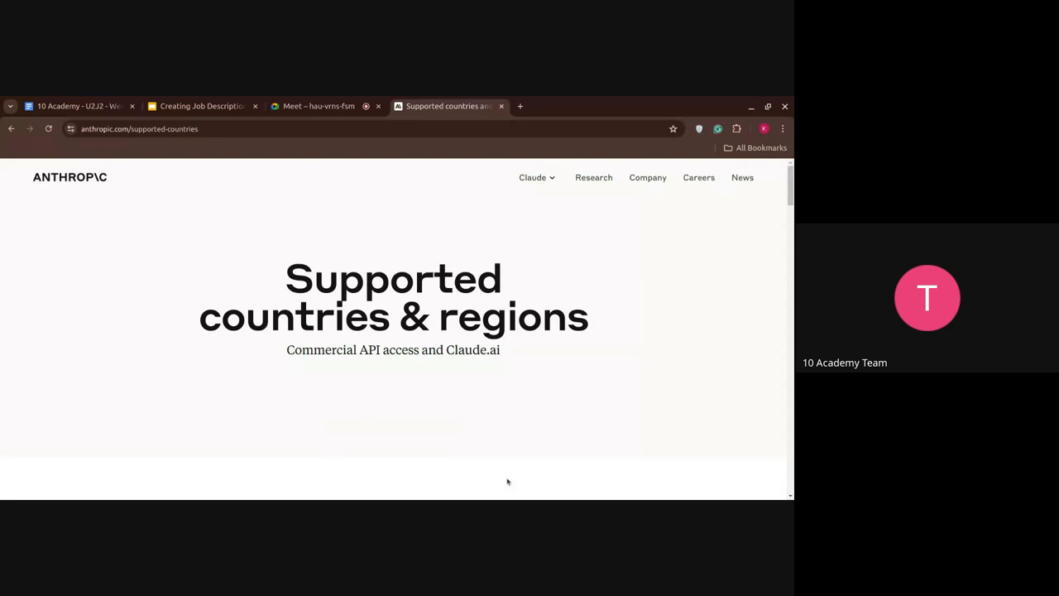
scroll(508, 481, down, 5)
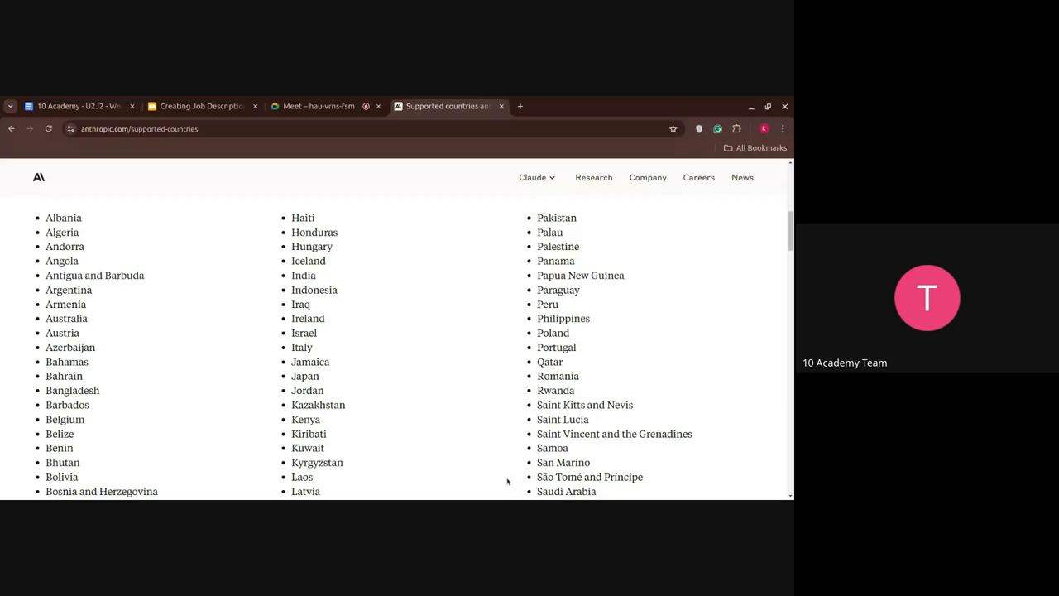
scroll(507, 481, down, 3)
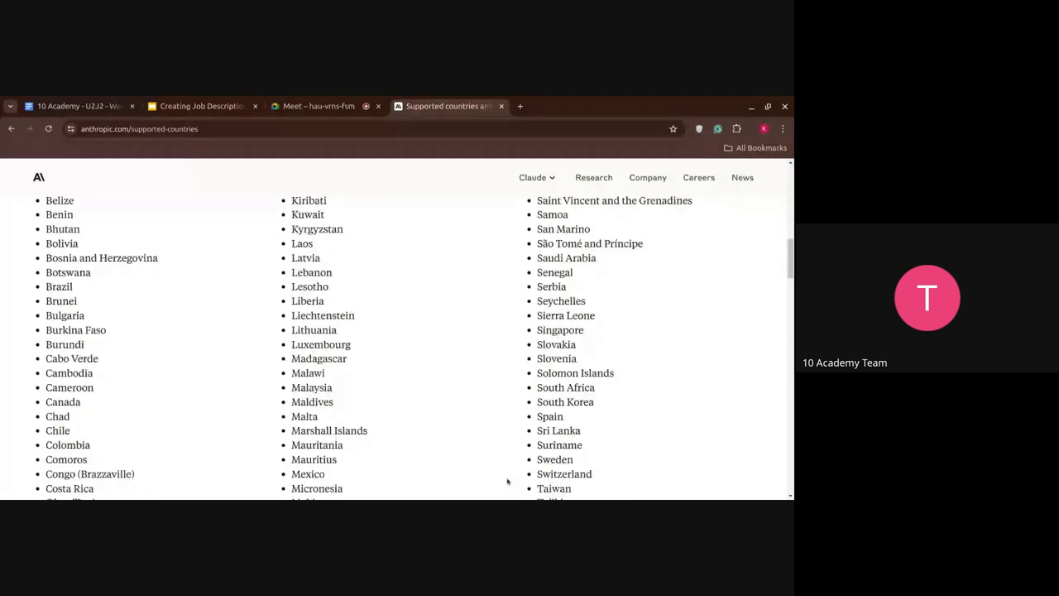
scroll(507, 481, down, 1)
scroll(507, 480, down, 2)
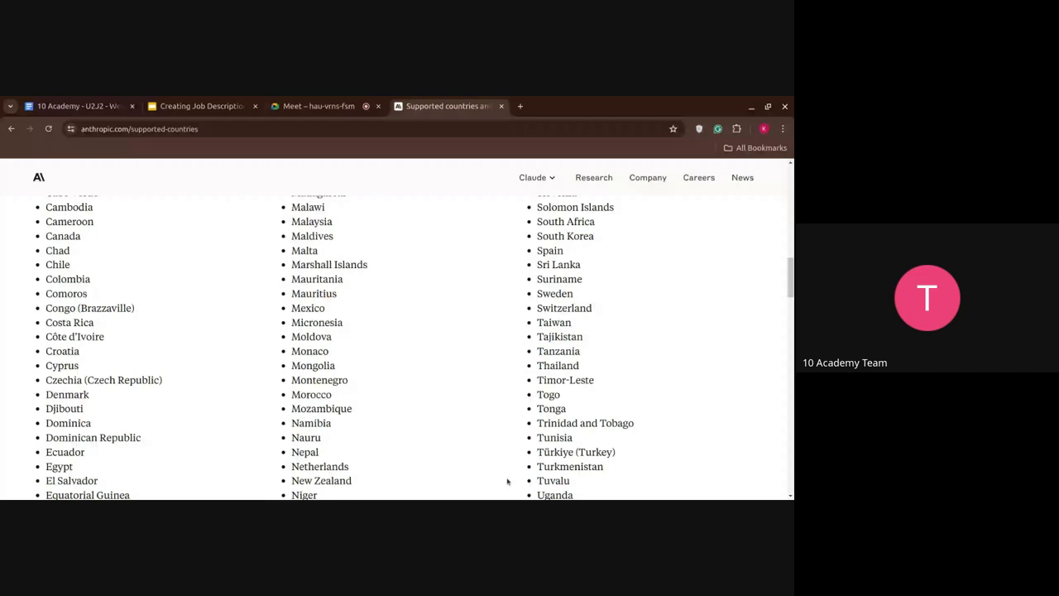
scroll(507, 480, down, 1)
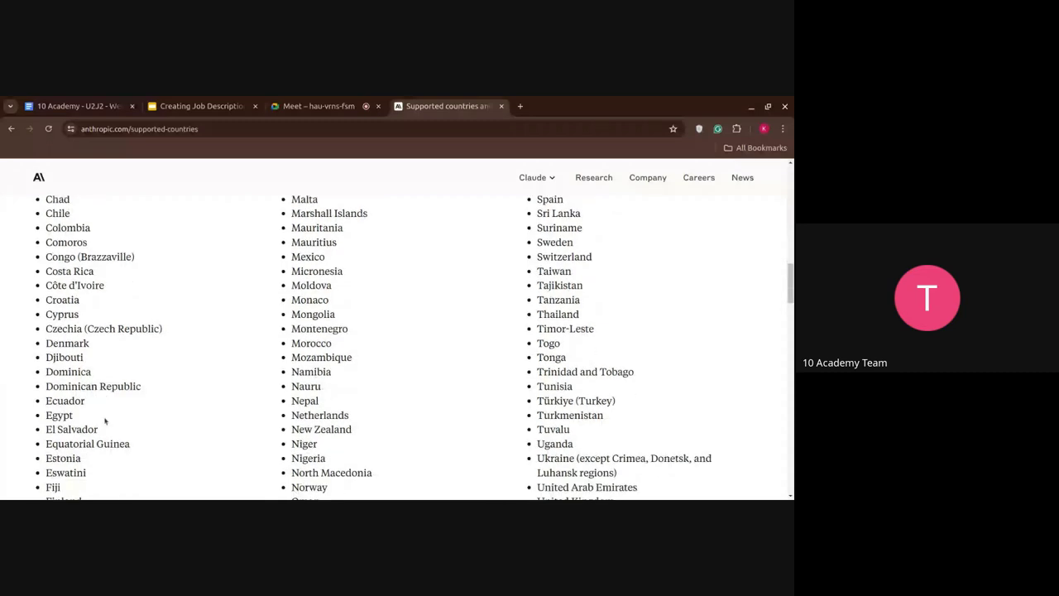
scroll(105, 421, down, 2)
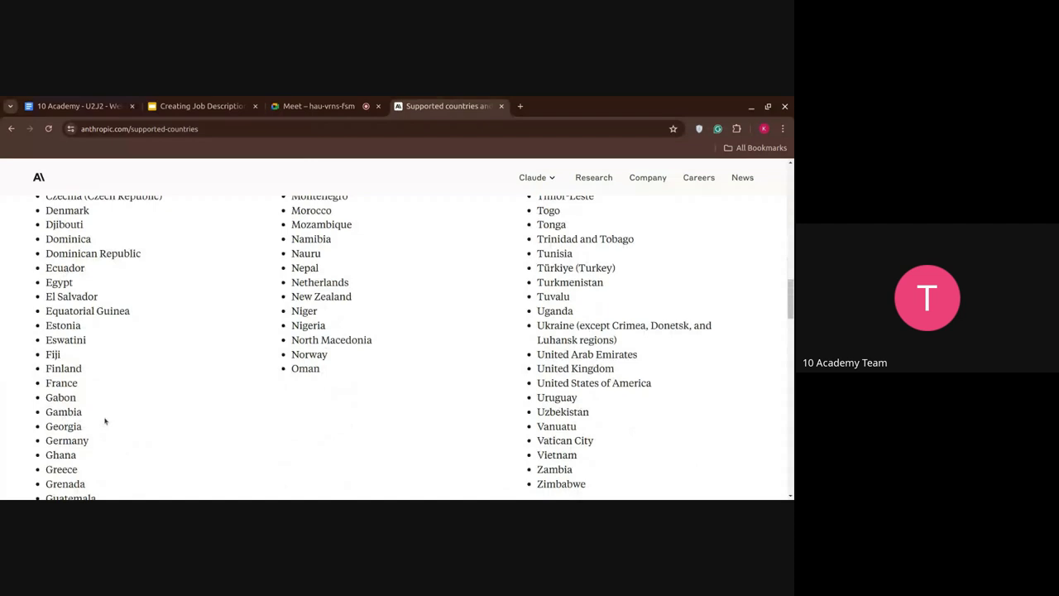
scroll(104, 420, down, 1)
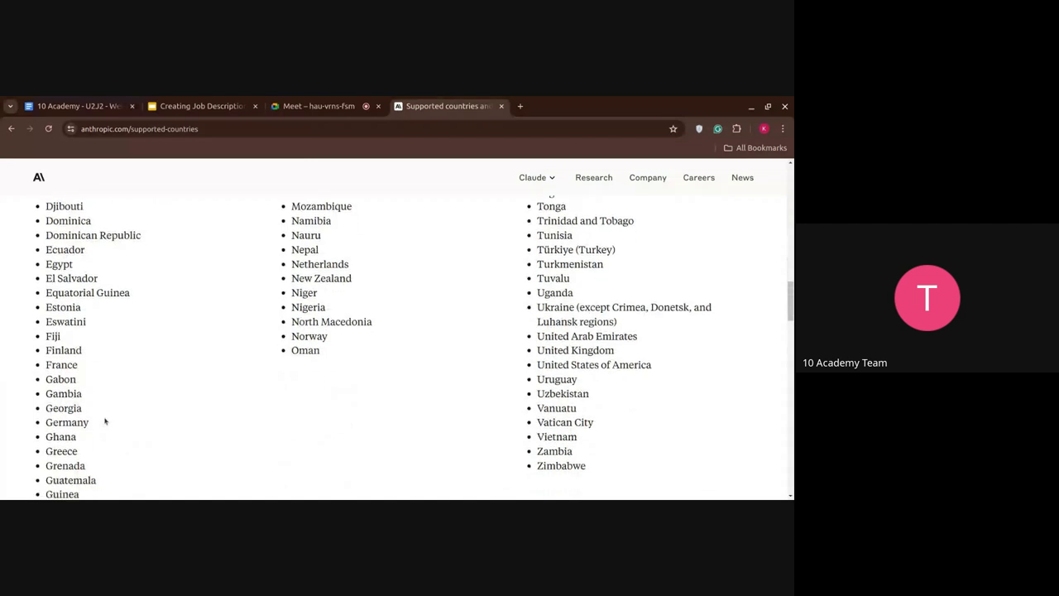
- Check the meeting chat, review the Regular Updates point on the Best Practices for AI-Enhanced Job Descriptions slide, and return to the meeting
click(317, 105)
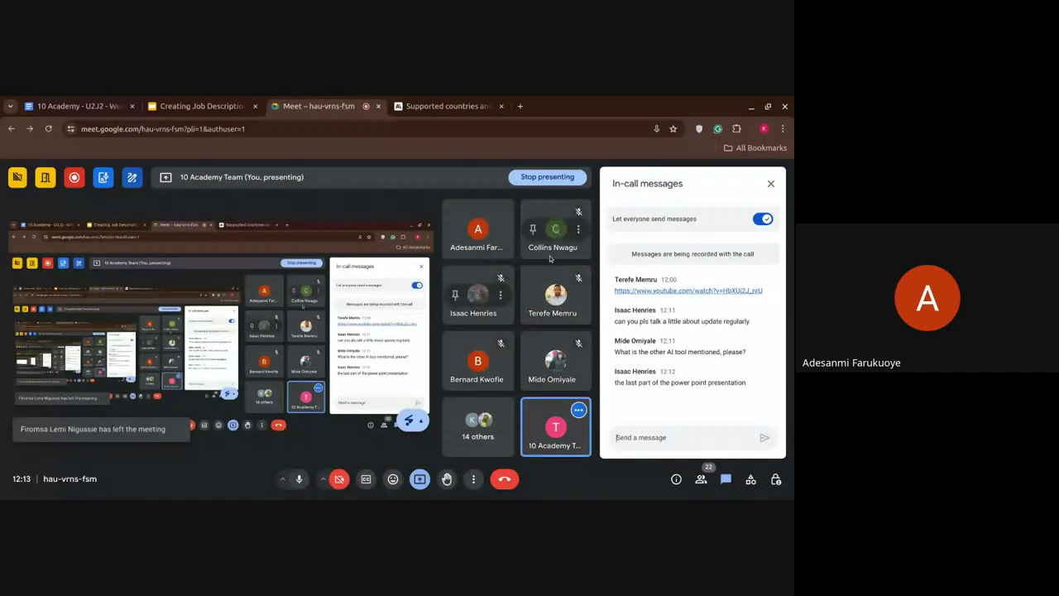
click(173, 114)
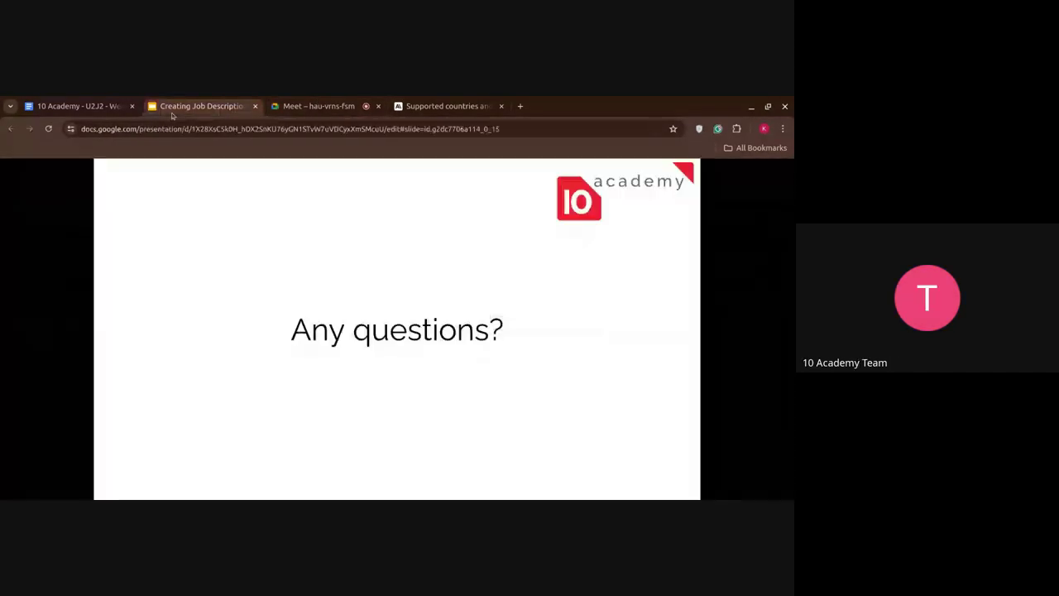
key(Up)
key(Up)
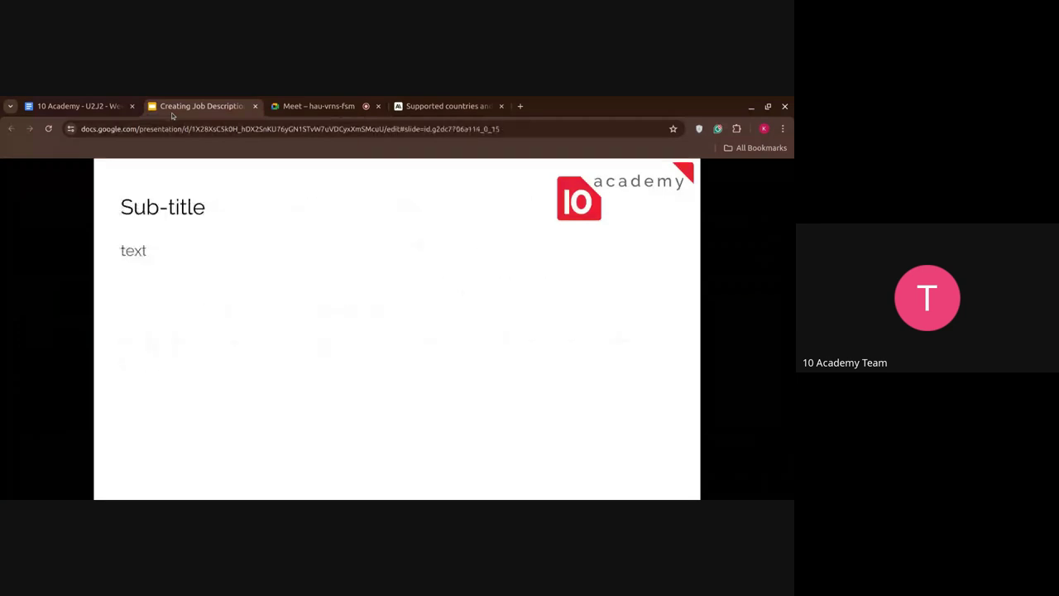
key(Down)
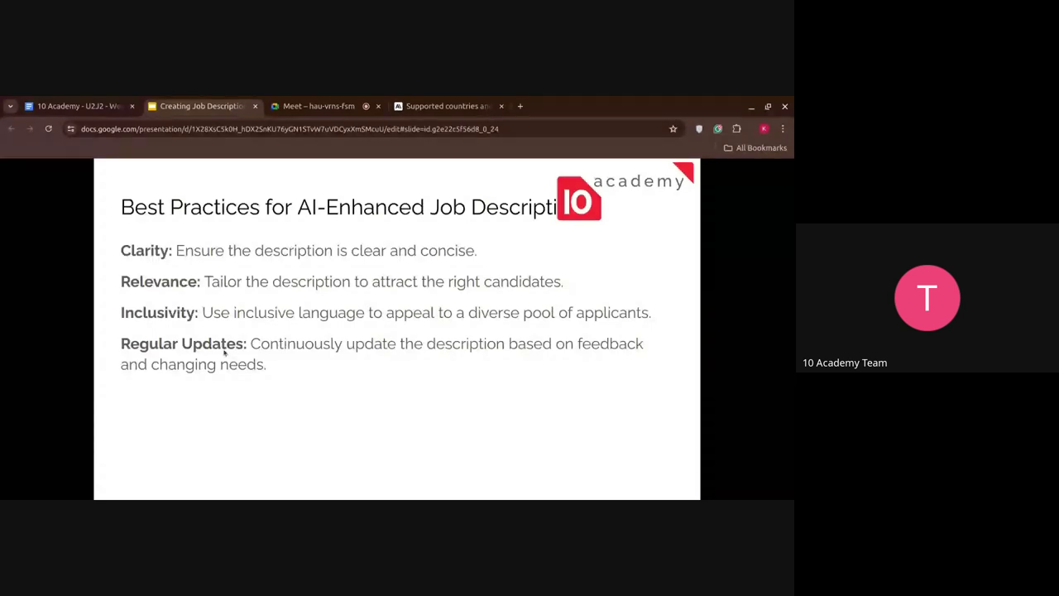
click(318, 102)
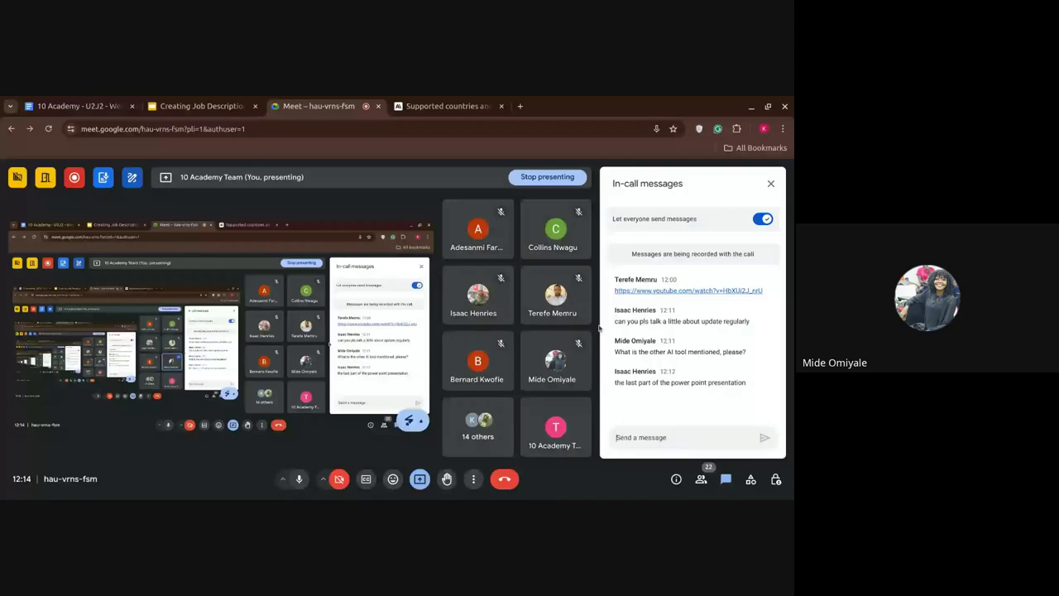
- Open ChatGPT in a new tab and hide its chat history sidebar
click(519, 106)
text(chat)
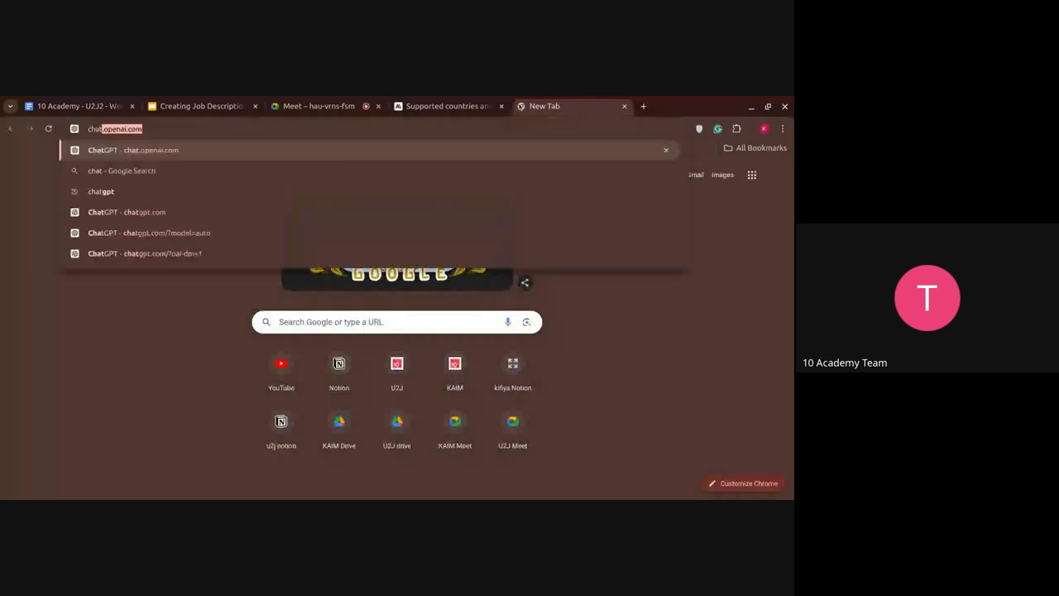
key(Return)
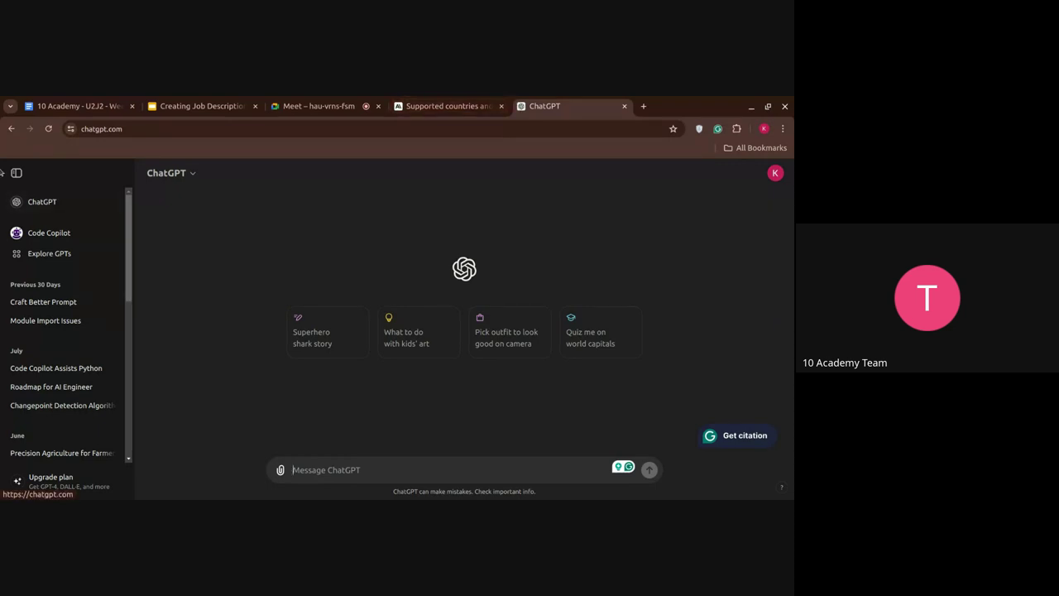
click(16, 172)
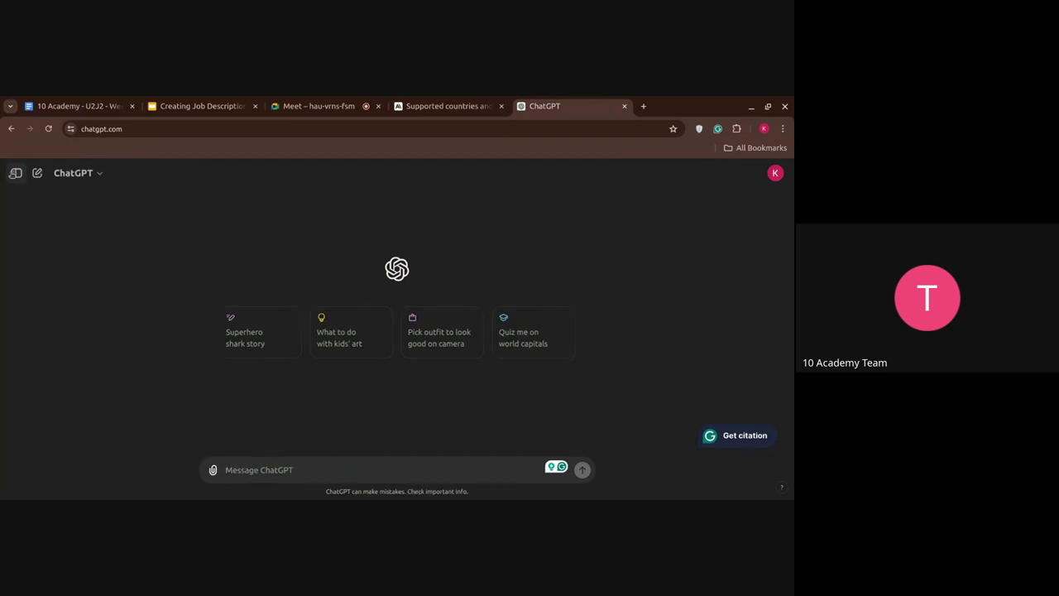
key(ctrl+shift+s)
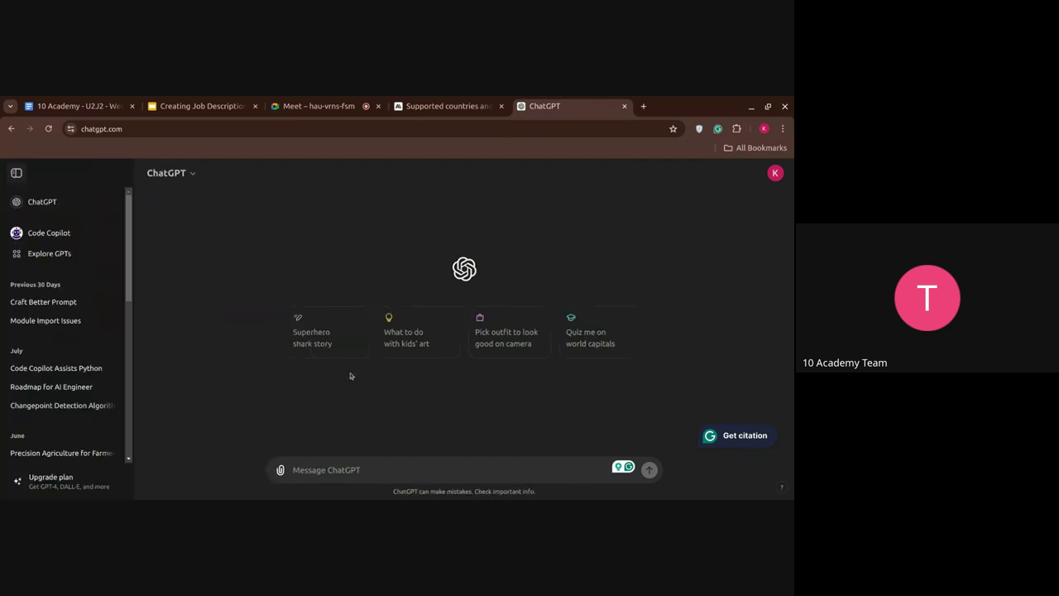
key(ctrl+shift+s)
- Look at ChatGPT's account options and its available models, leaving both unchanged
click(772, 174)
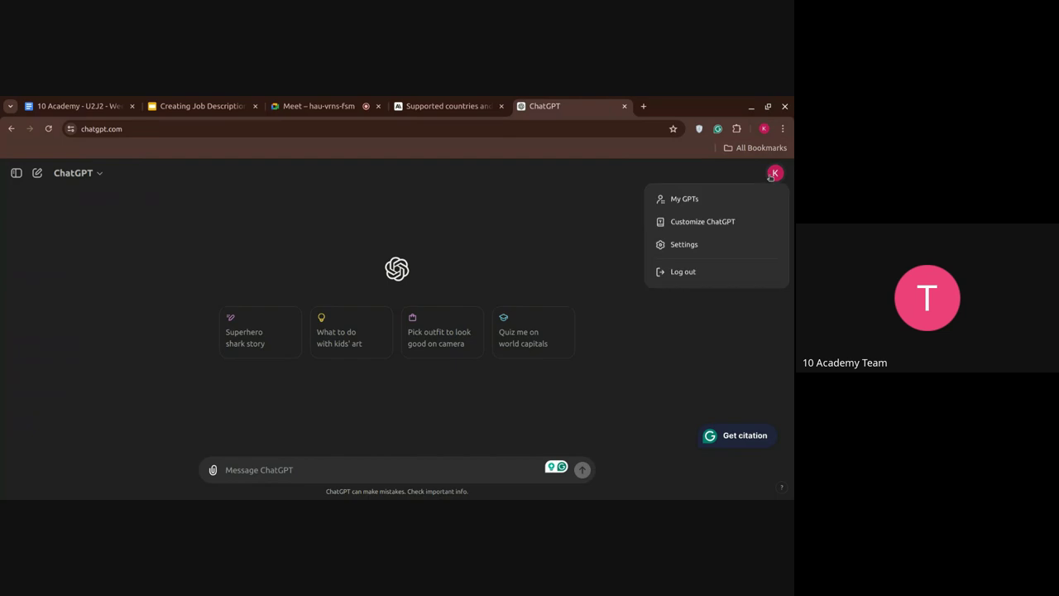
click(486, 182)
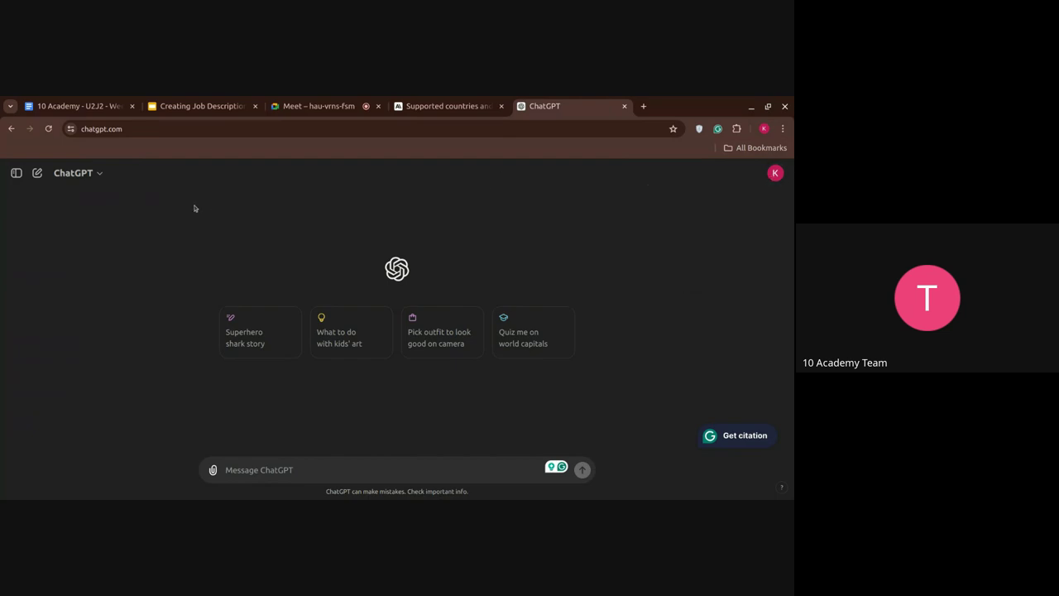
click(84, 176)
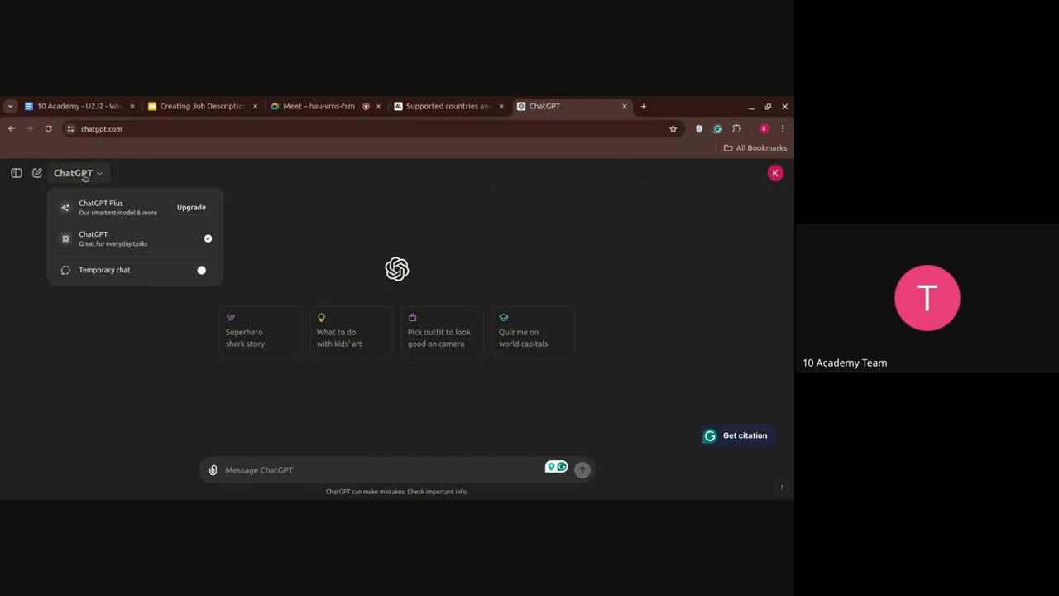
click(123, 350)
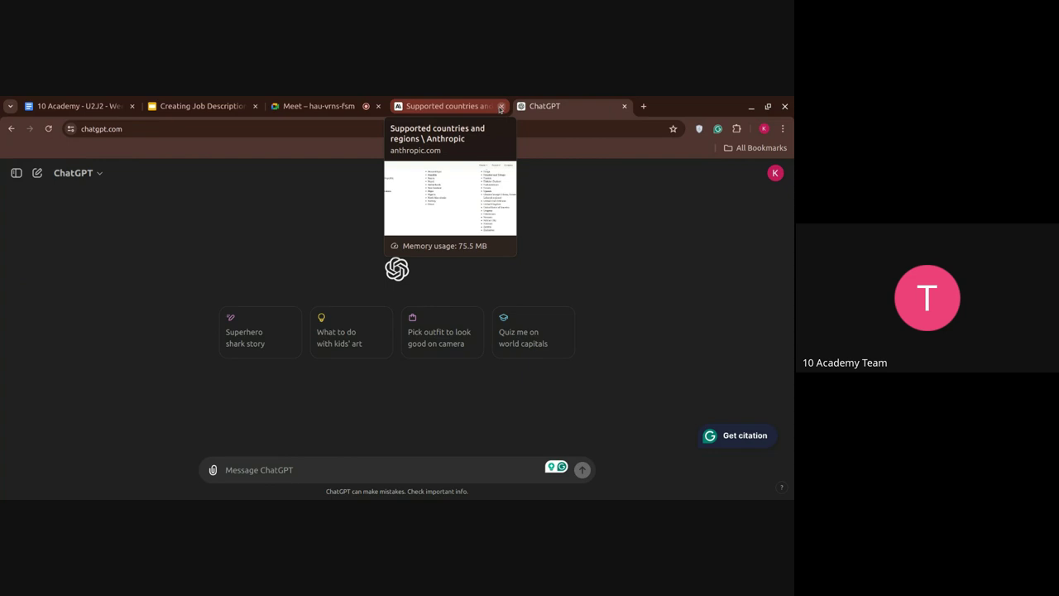
- Close the supported countries page and copy the sample job description prompt in the Week 2 document, from its opening sentence through Compensation and Benefits
click(500, 108)
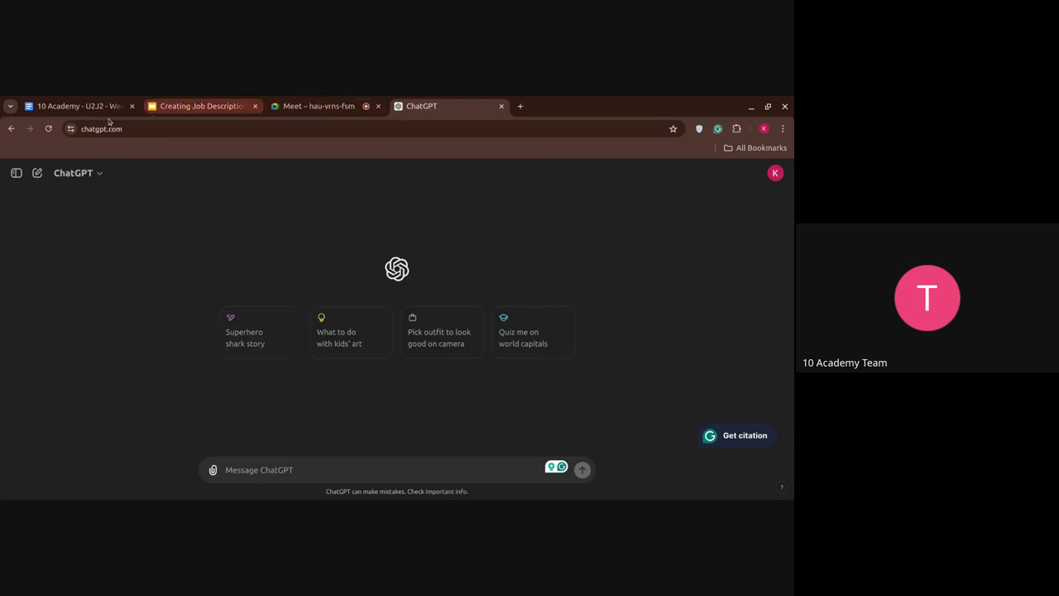
click(74, 106)
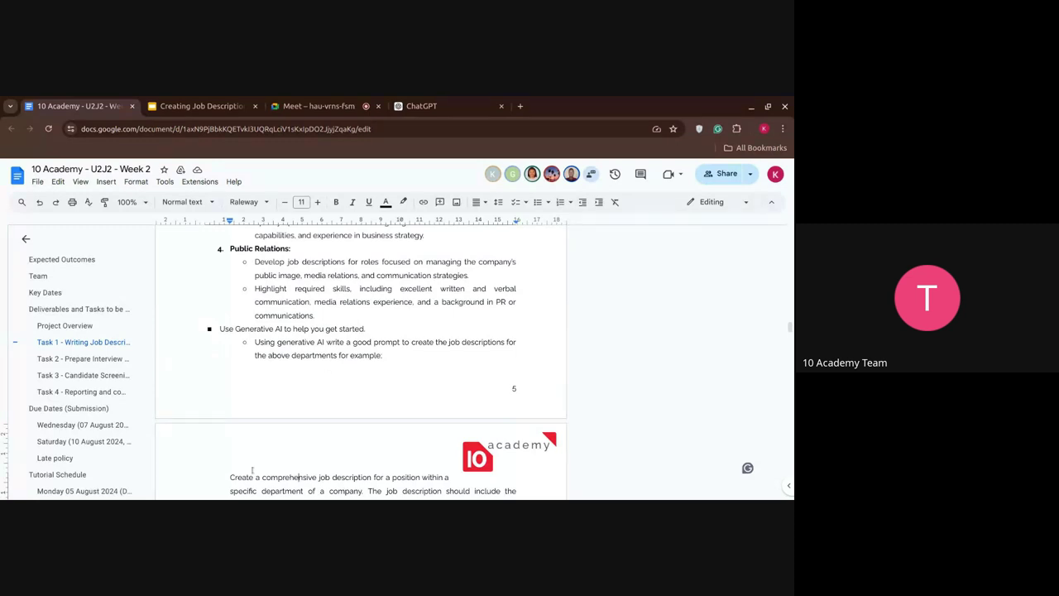
scroll(346, 408, down, 1)
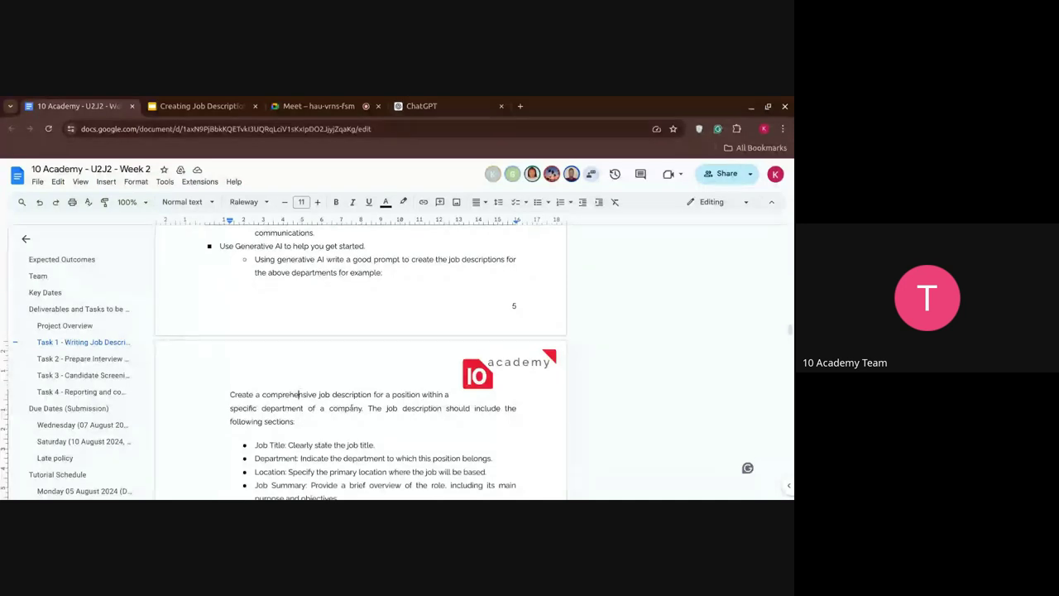
scroll(311, 445, down, 5)
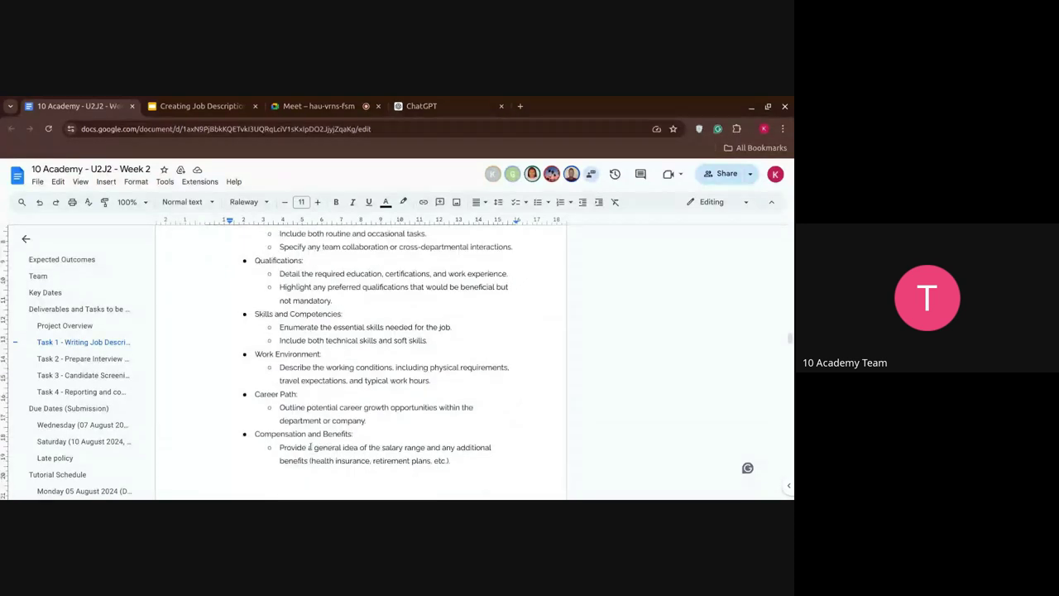
scroll(311, 447, up, 3)
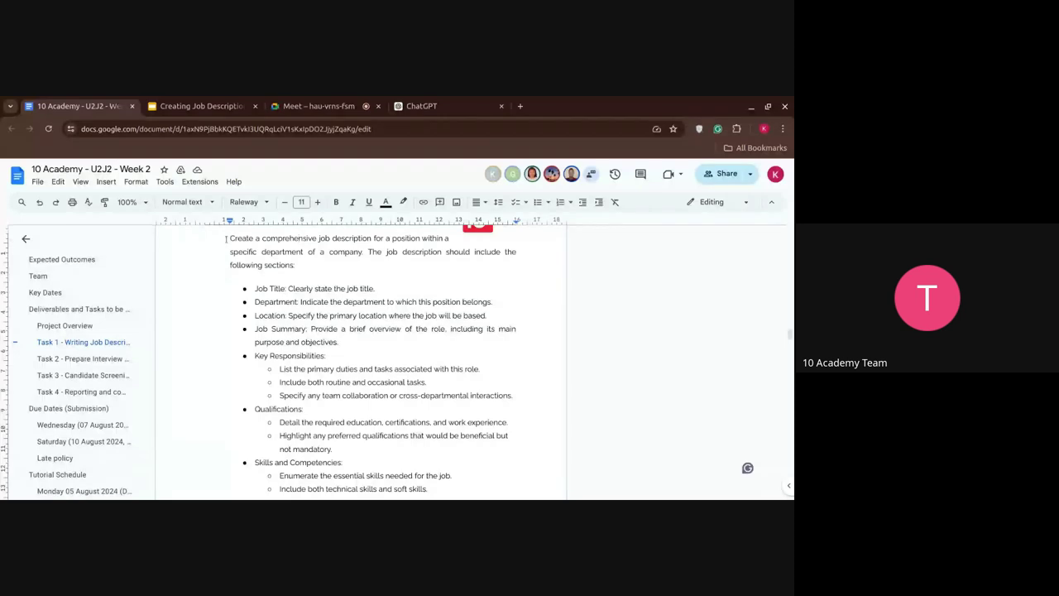
mouse_move(226, 238)
mouse_down()
mouse_move(322, 315)
mouse_move(328, 410)
mouse_move(426, 490)
mouse_move(397, 496)
mouse_move(306, 480)
mouse_move(310, 497)
mouse_up()
scroll(372, 364, down, 1)
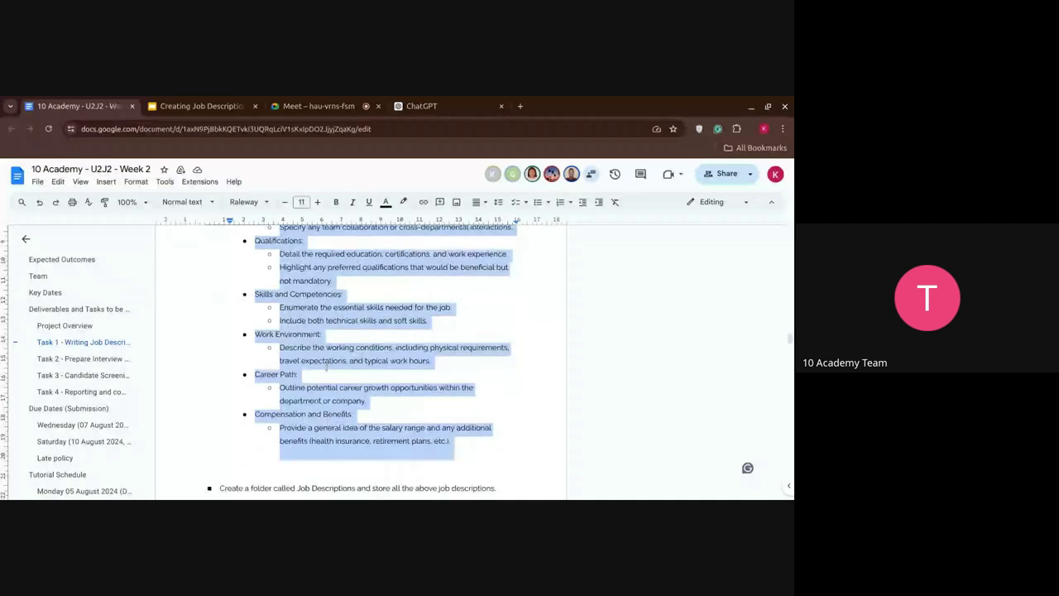
right_click(326, 368)
key(Escape)
right_click(327, 368)
click(398, 239)
- Switch to ChatGPT and begin the message with "I want you to creat a job description for"
key(ctrl+4)
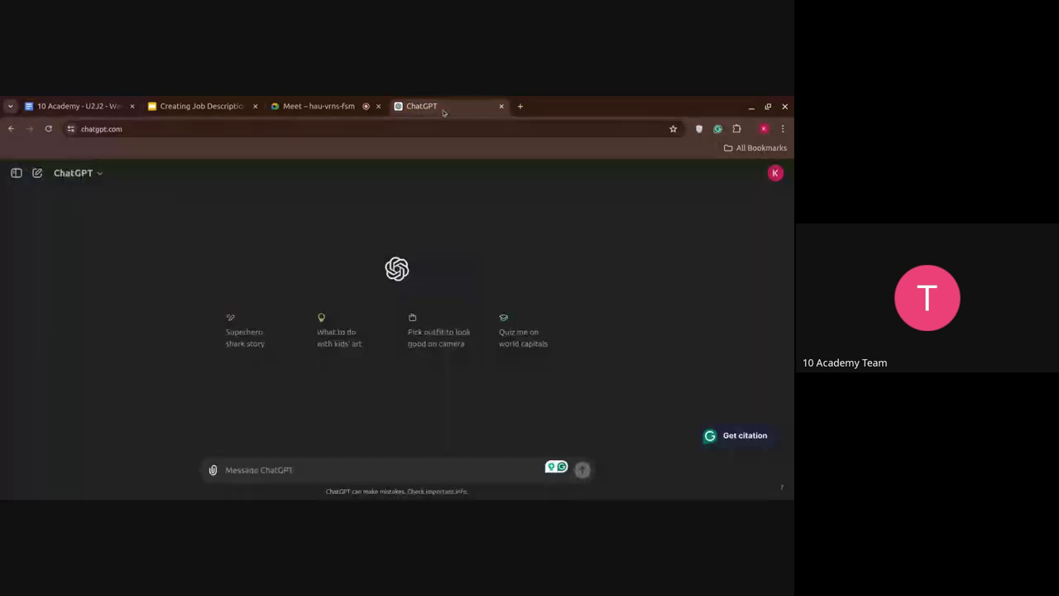
click(291, 469)
text(I wan)
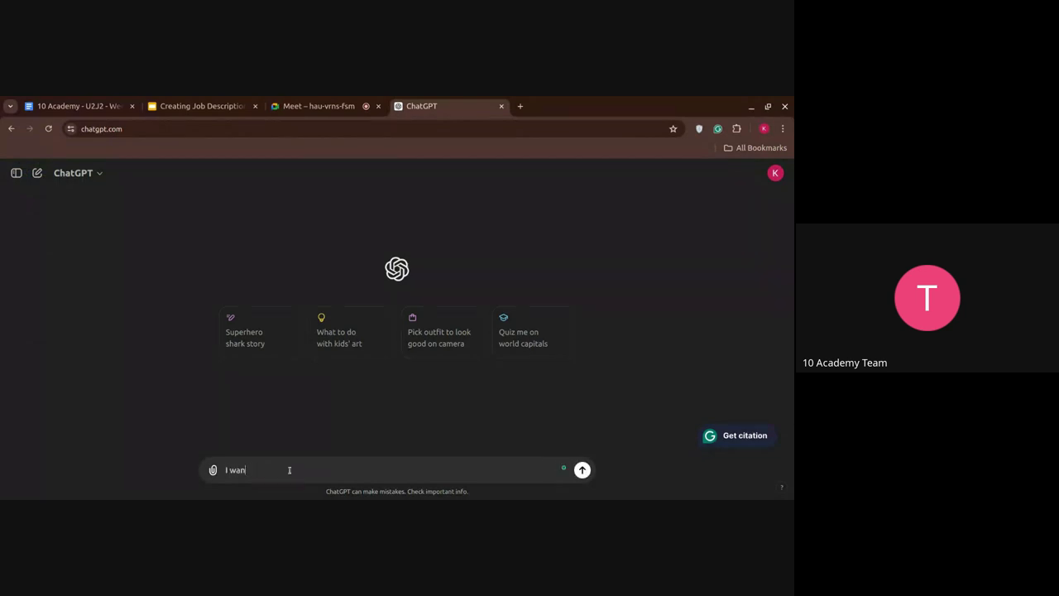
text(t you to creat a job description for)
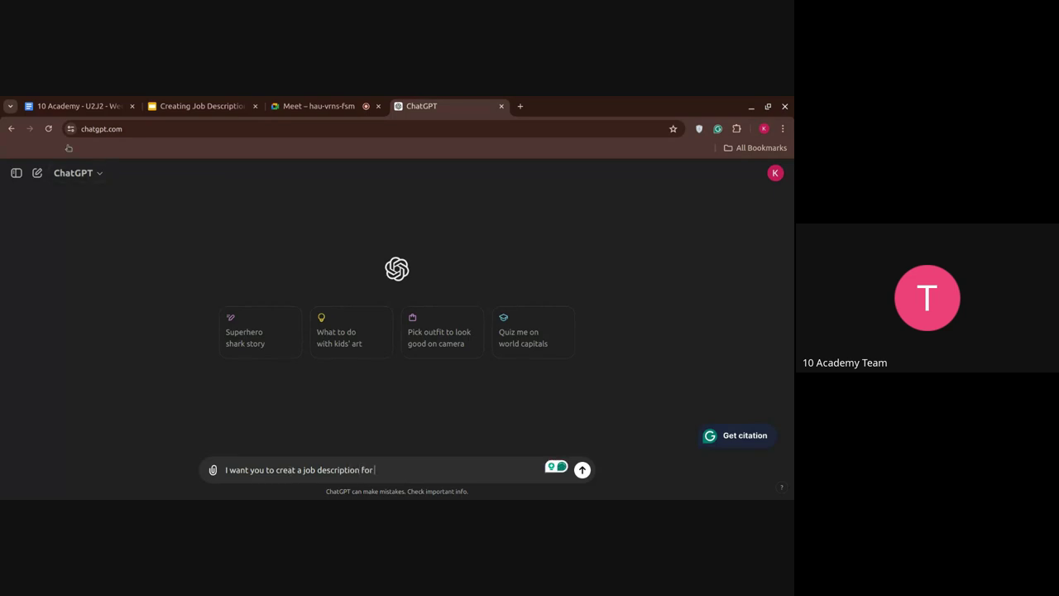
- Check the departments under Task 1 - Writing Job Descriptions in the Week 2 document, and continue the ChatGPT message with "finance department"
click(78, 106)
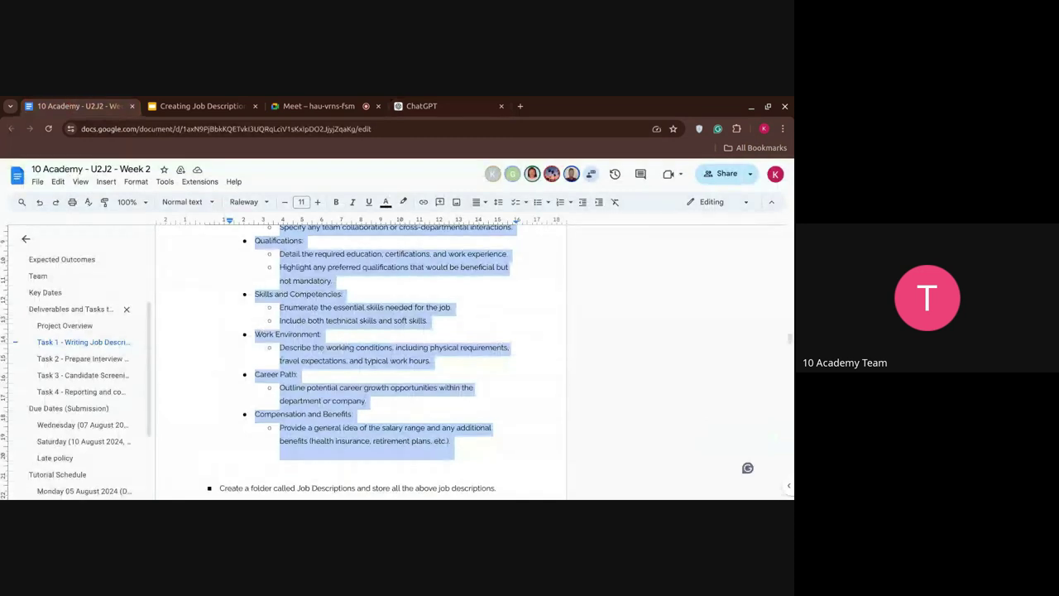
scroll(283, 360, up, 5)
scroll(282, 361, up, 5)
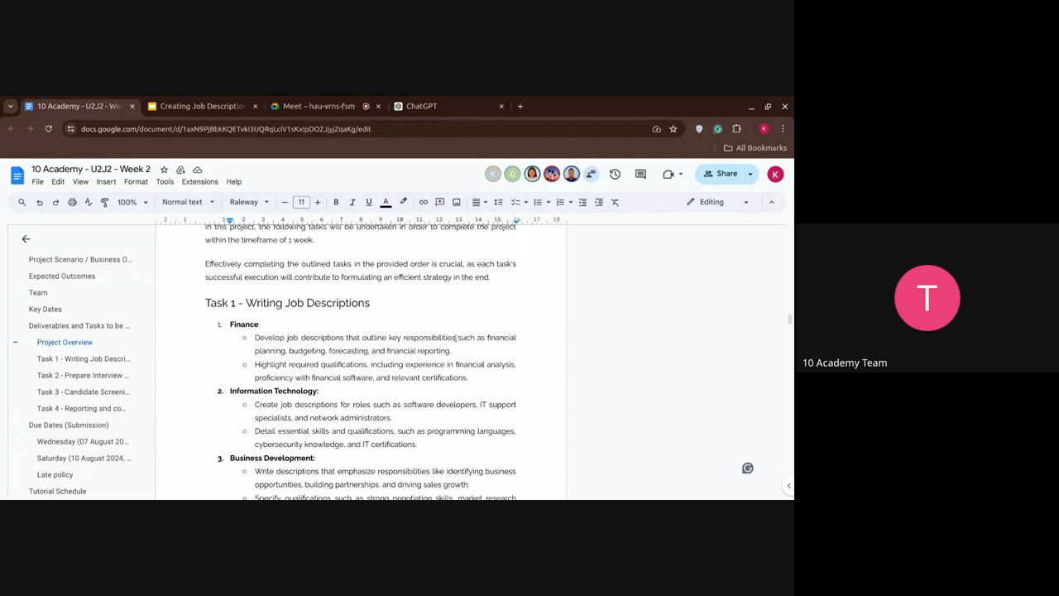
key(ctrl+4)
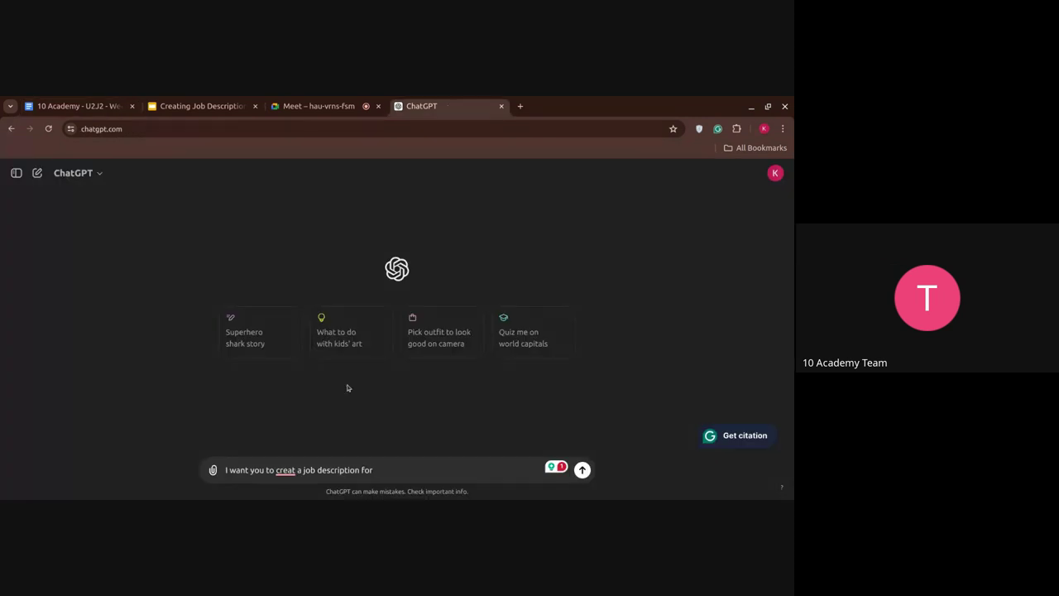
text(fincance)
key(BackSpace)
key(BackSpace)
key(BackSpace)
key(BackSpace)
key(BackSpace)
text(ncance)
double_click(282, 469)
text(dra)
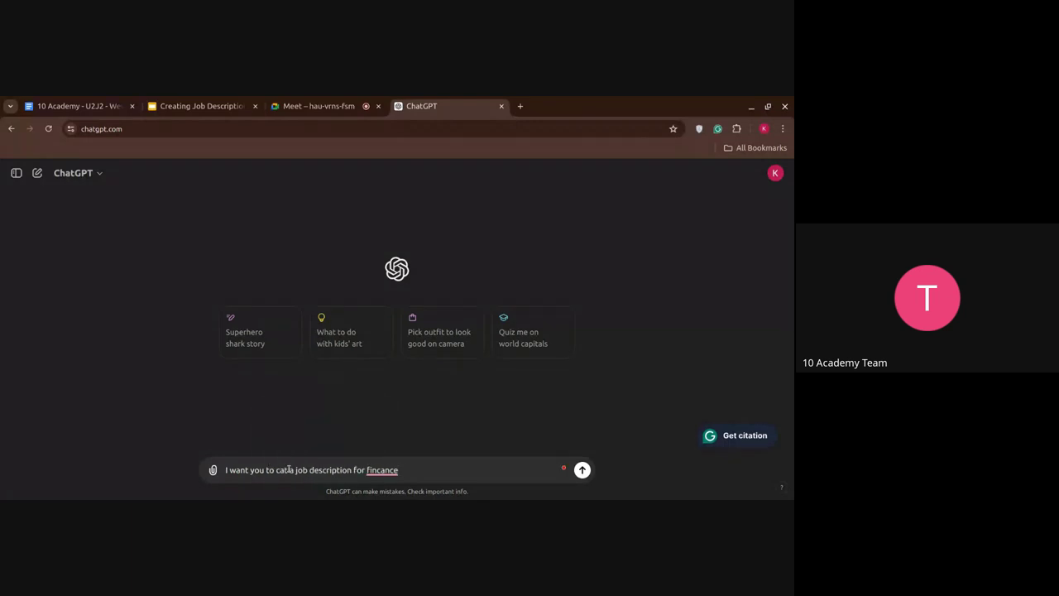
key(ctrl+z)
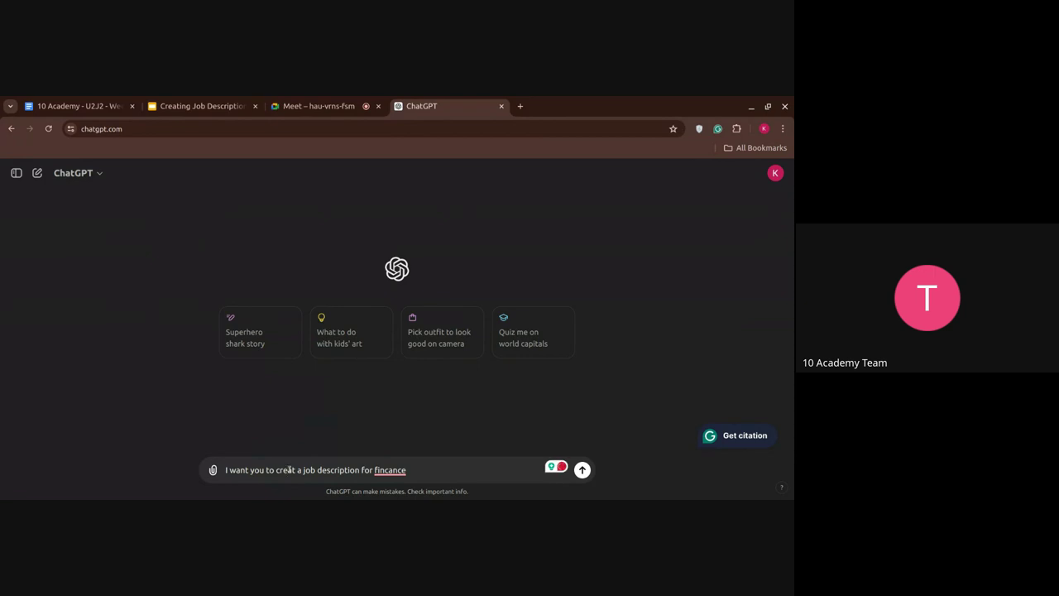
mouse_move(389, 470)
click(389, 401)
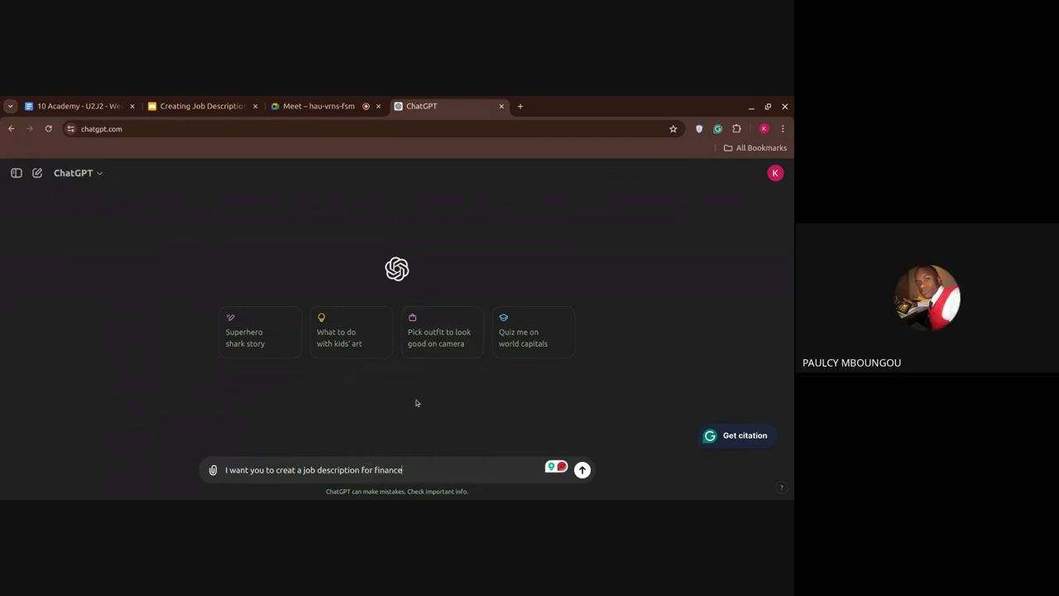
text(department)
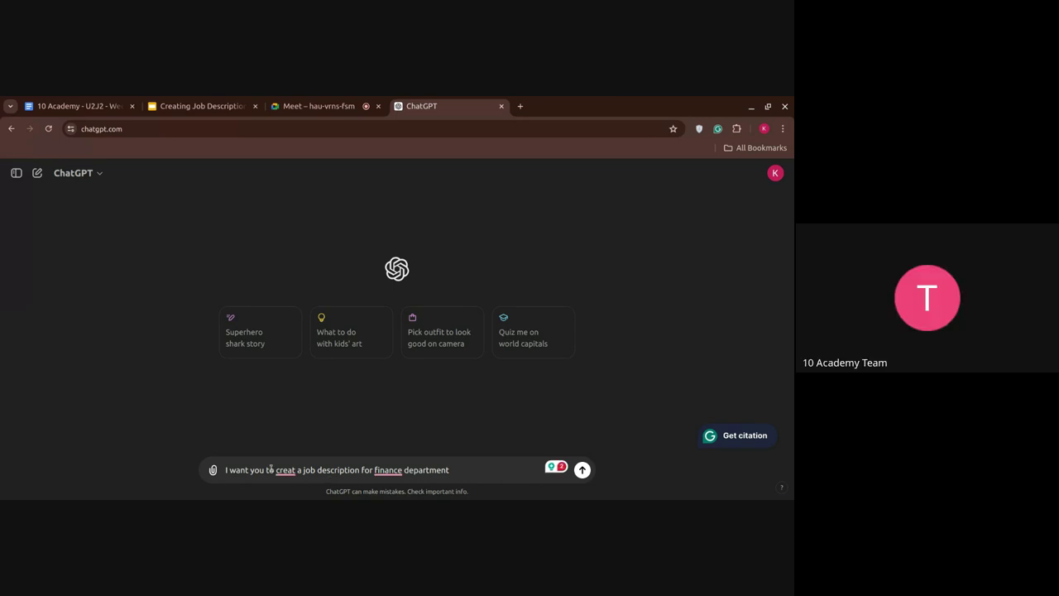
- Accept the suggested corrections in the message, changing the misspelled verb to "create" and adding the article in "the finance"
mouse_move(282, 470)
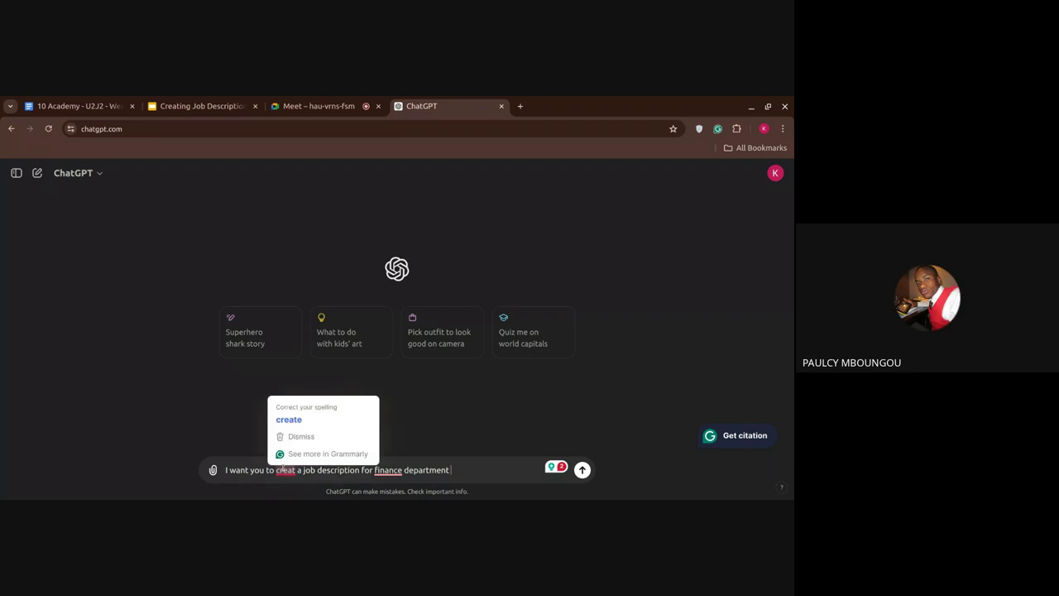
click(311, 413)
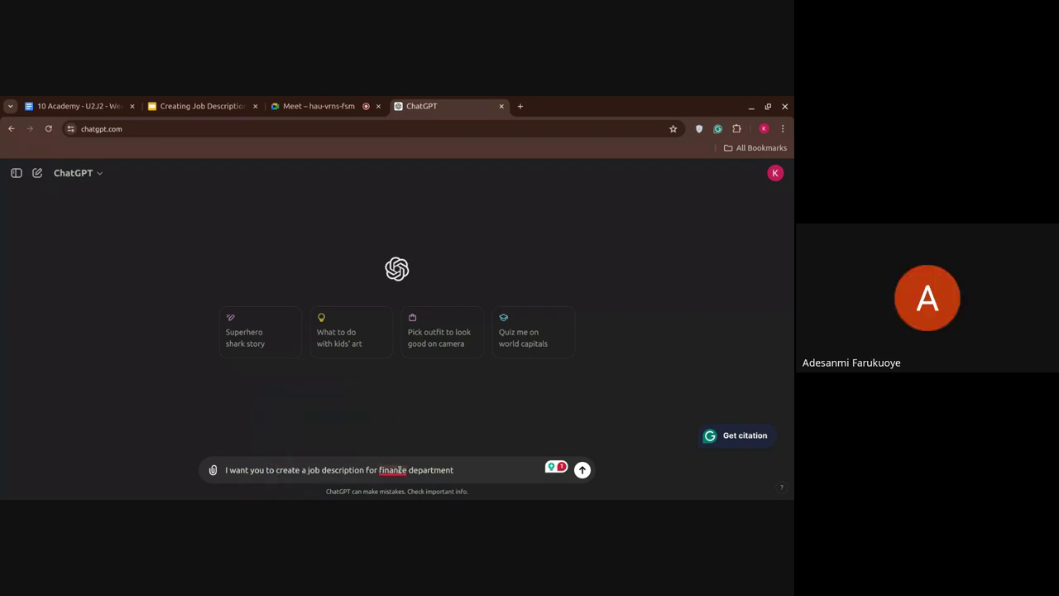
mouse_move(401, 470)
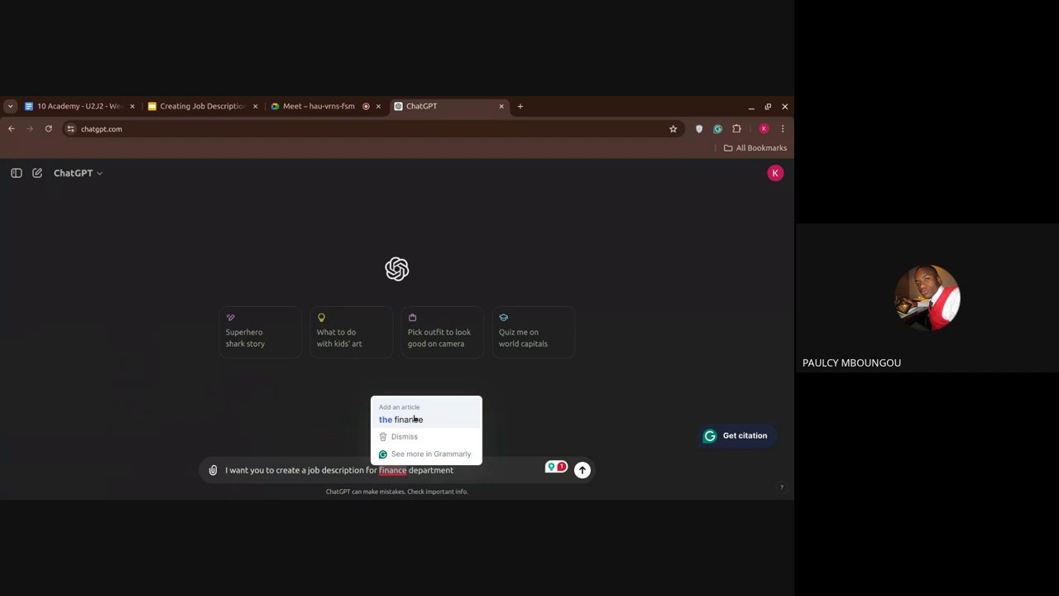
click(415, 420)
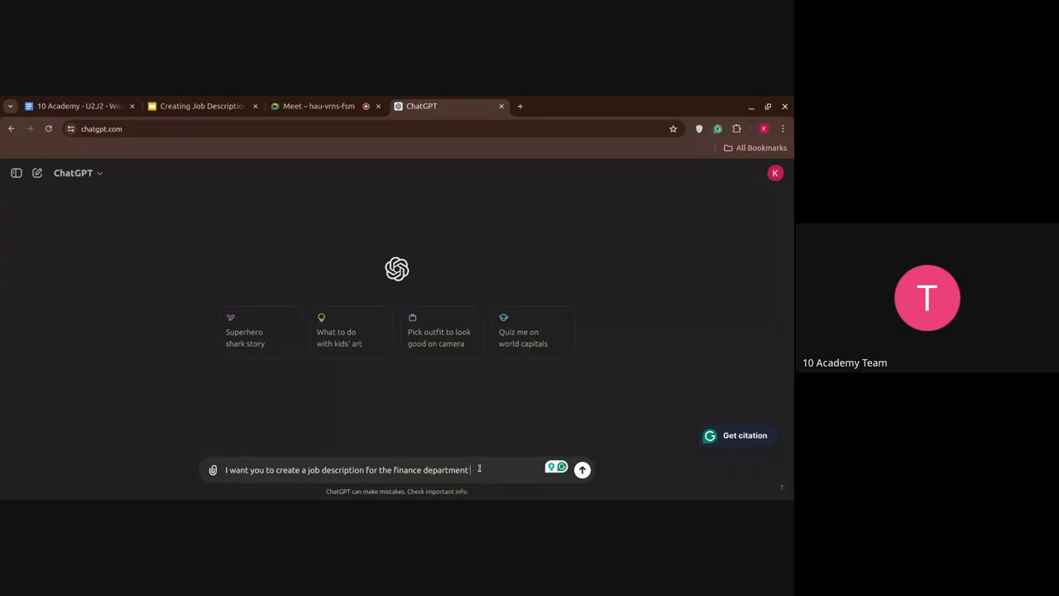
- Complete the opening sentence with "by using the instruction I have provided below.", keeping "instruction" in the singular
text(by using the instruc)
text(tion I have p)
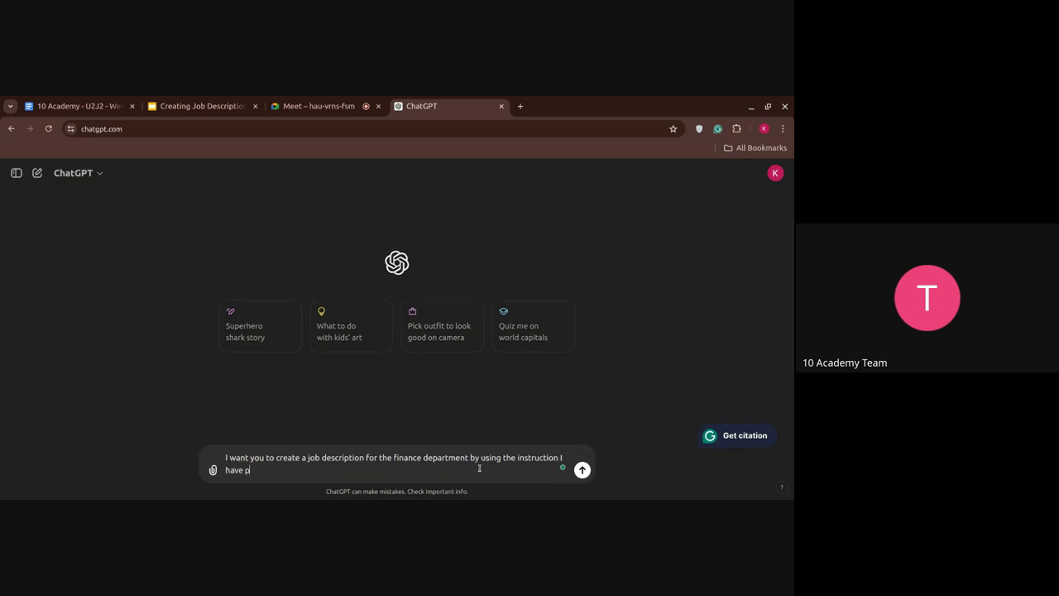
text(rovided below.)
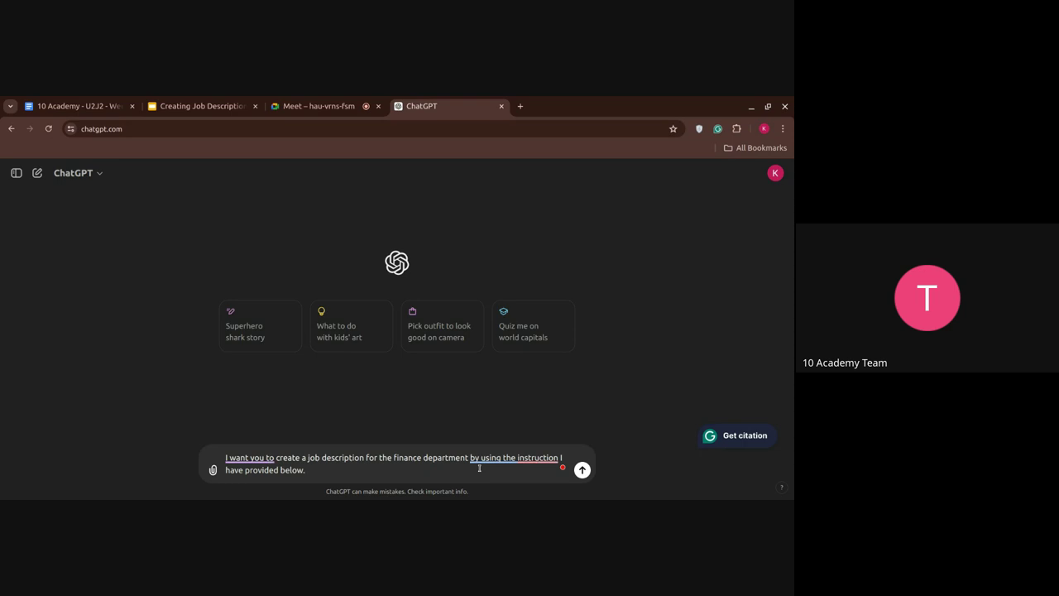
mouse_move(524, 454)
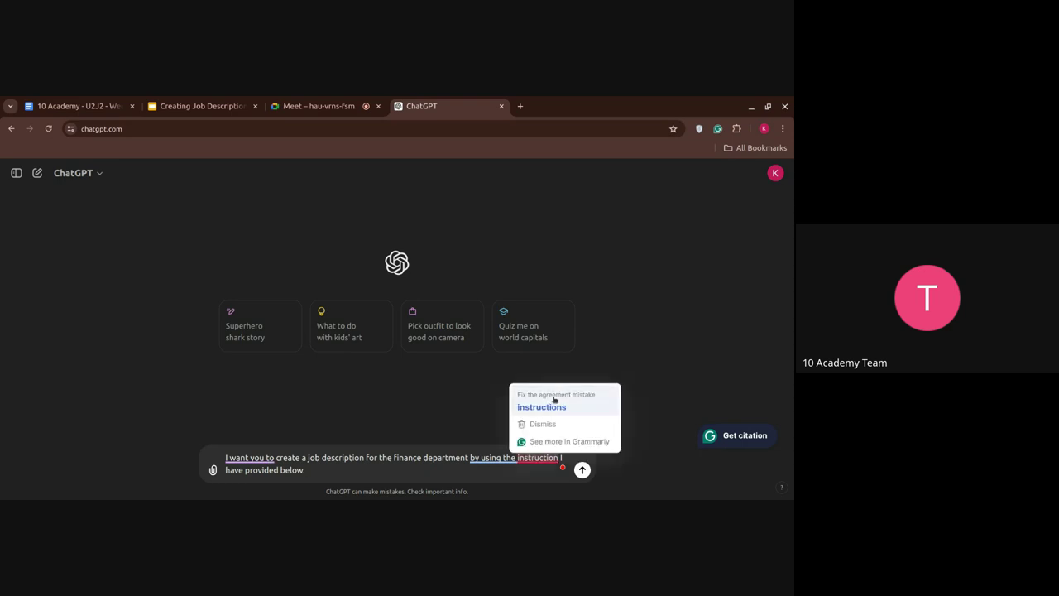
click(554, 403)
key(BackSpace)
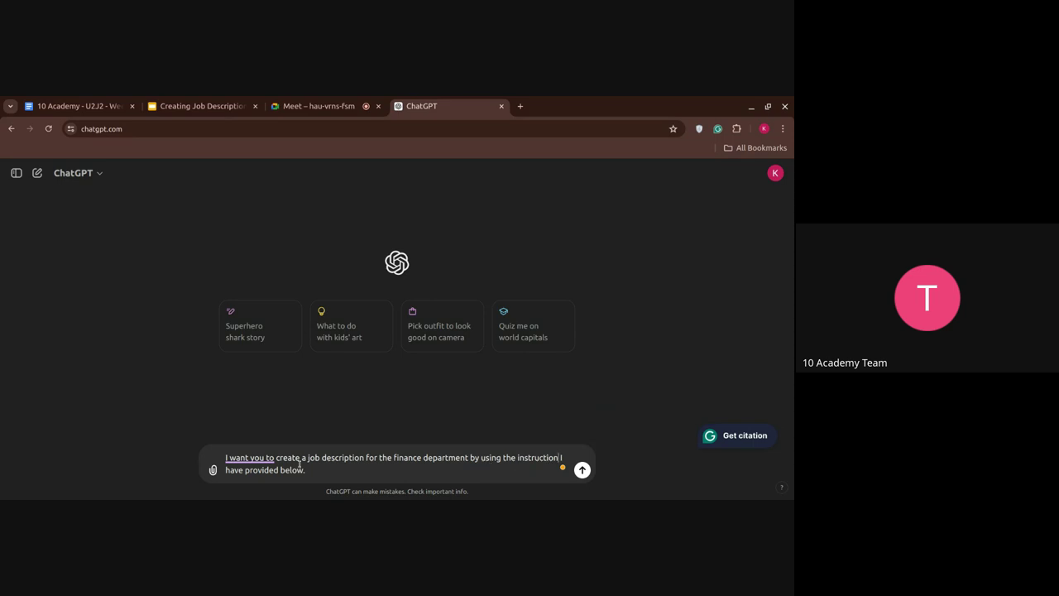
- Paste the copied sample job description prompt on a new line below the opening sentence
double_click(436, 458)
click(515, 461)
key(shift+Return)
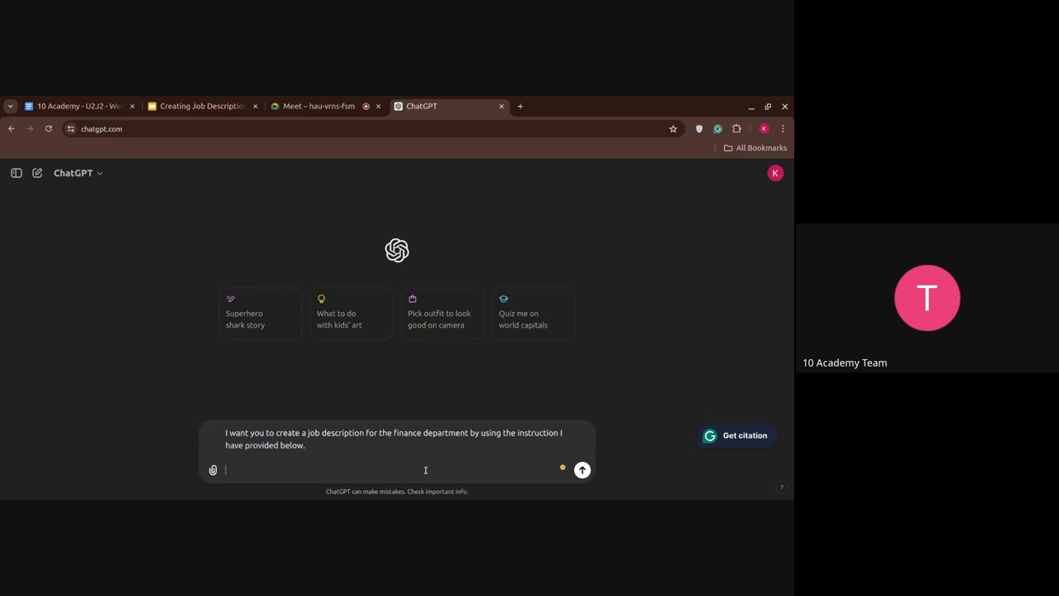
key(ctrl+v)
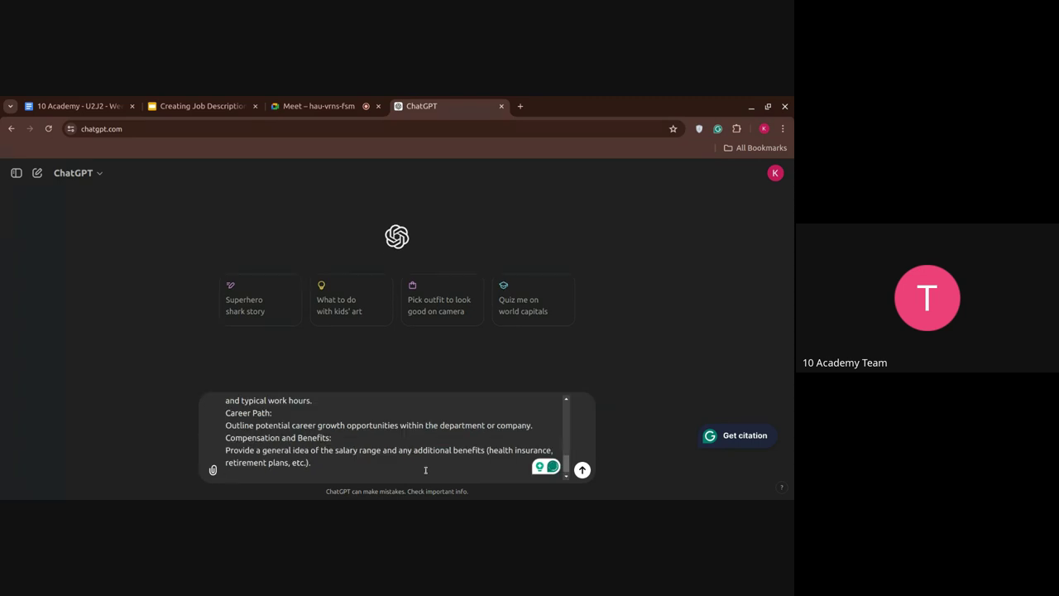
- Copy the two Finance points under Task 1 in the Week 2 document, from "job descriptions that outline" through "relevant certifications"
scroll(386, 465, up, 10)
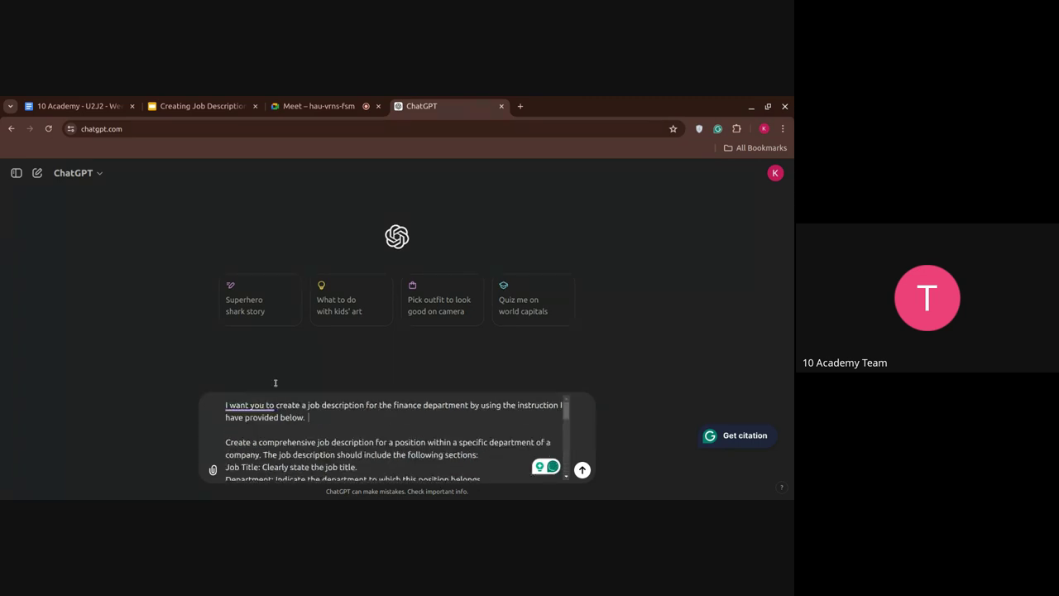
click(54, 108)
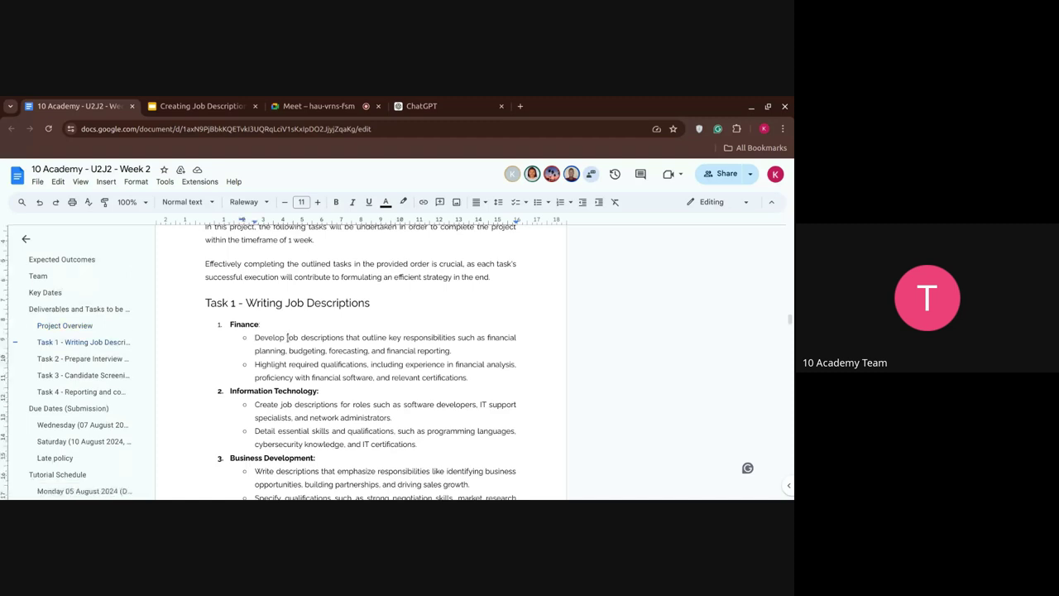
drag(286, 337, 466, 379)
key(ctrl+c)
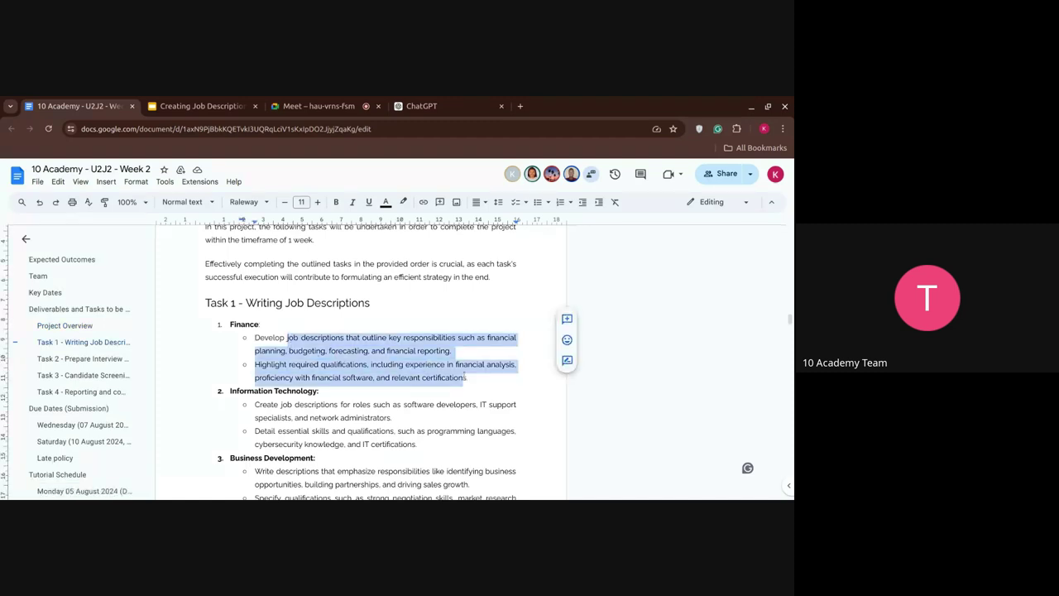
- Insert the copied Finance requirements once in the ChatGPT message, directly after "have provided below."
key(ctrl+4)
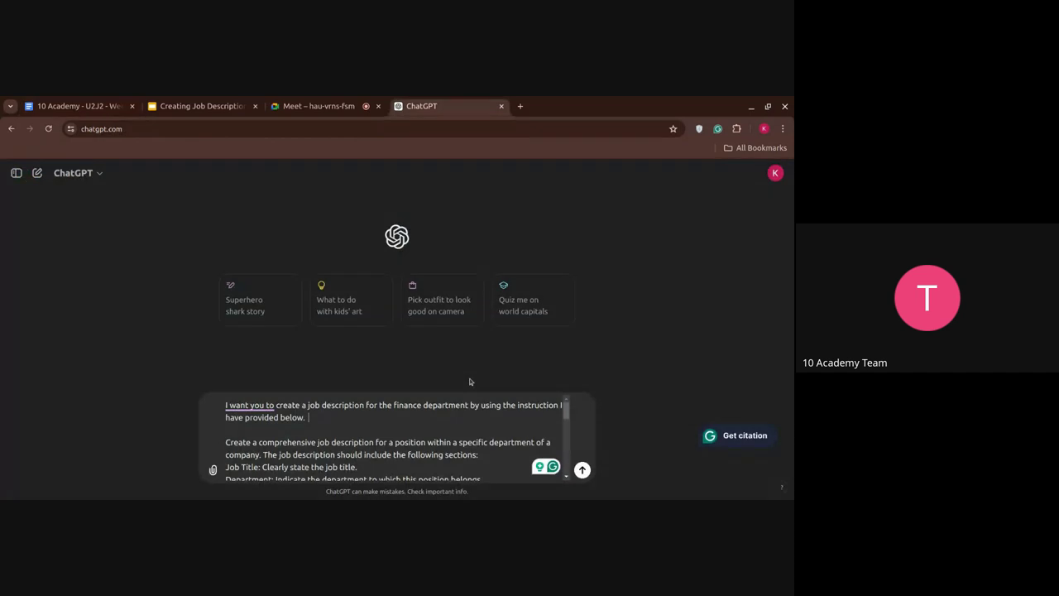
key(ctrl+v)
key(ctrl+v)
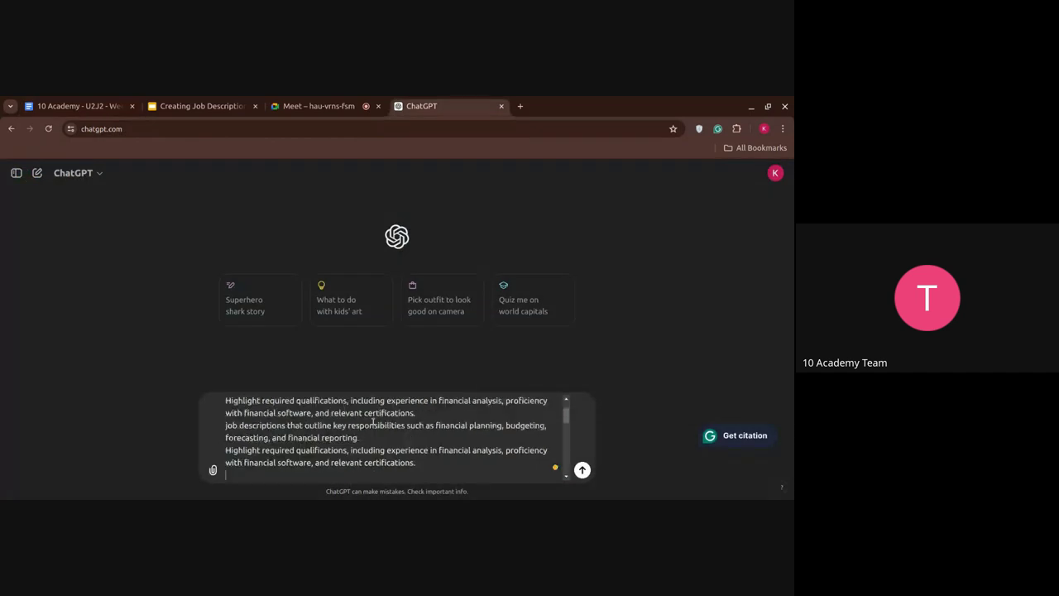
key(ctrl+z)
key(ctrl+z)
key(ctrl+v)
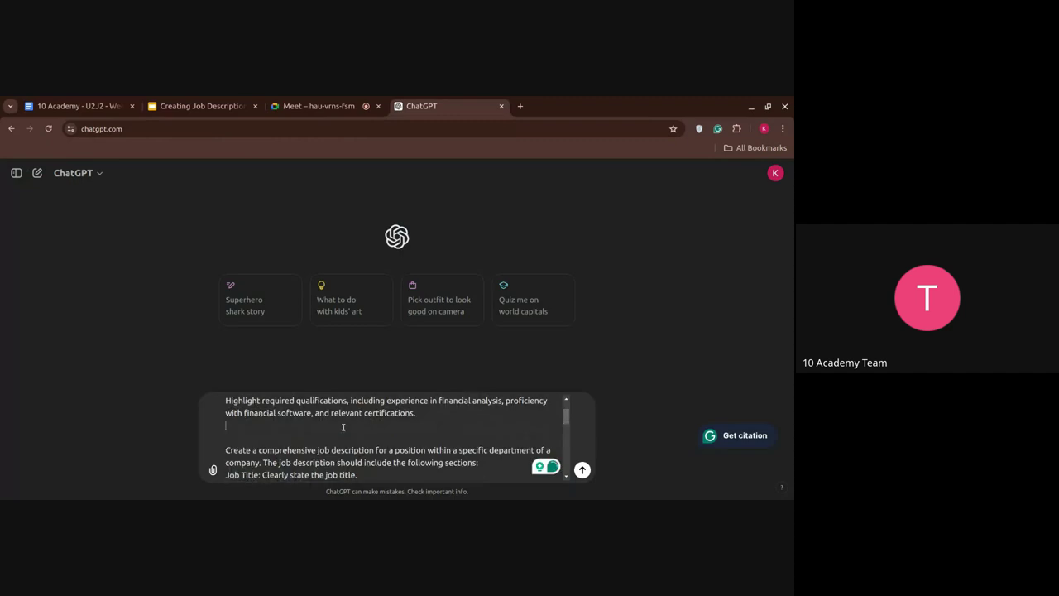
- Reword the start of the inserted Finance text to "The job description should outline key responsibilities"
scroll(343, 427, up, 1)
click(307, 417)
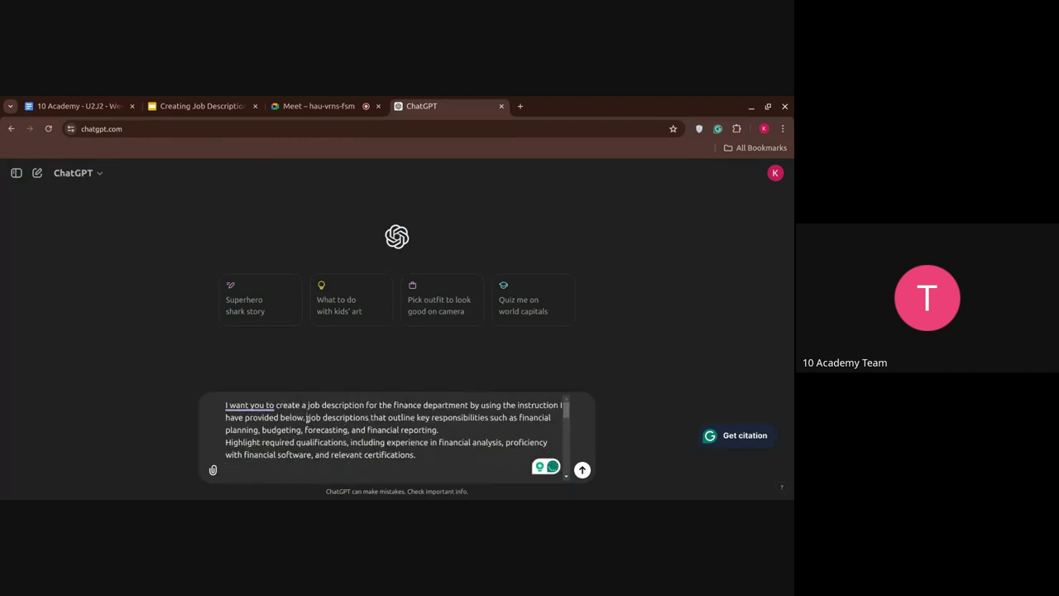
text(The)
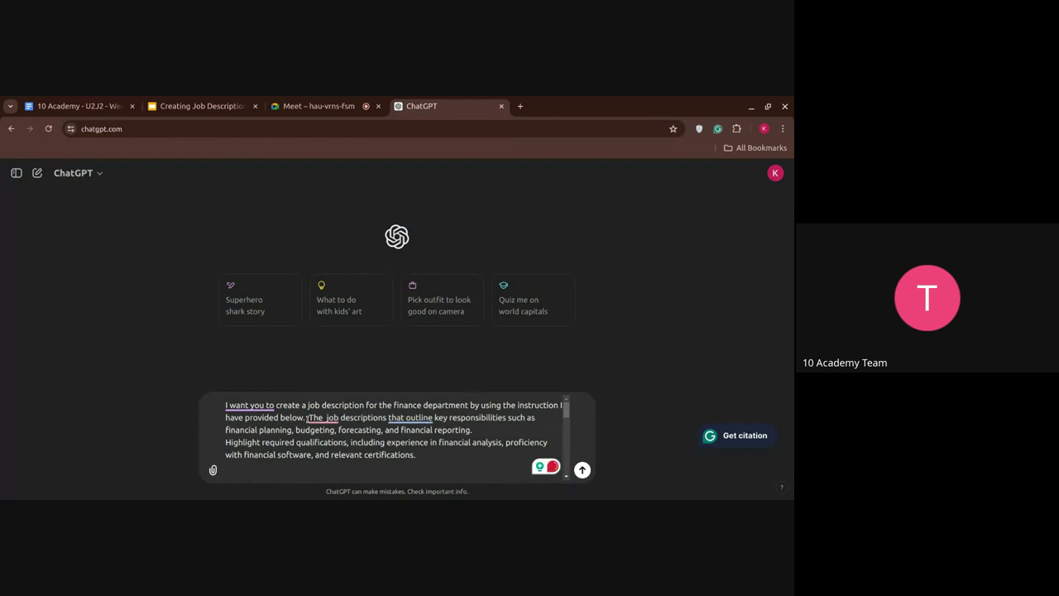
mouse_move(322, 418)
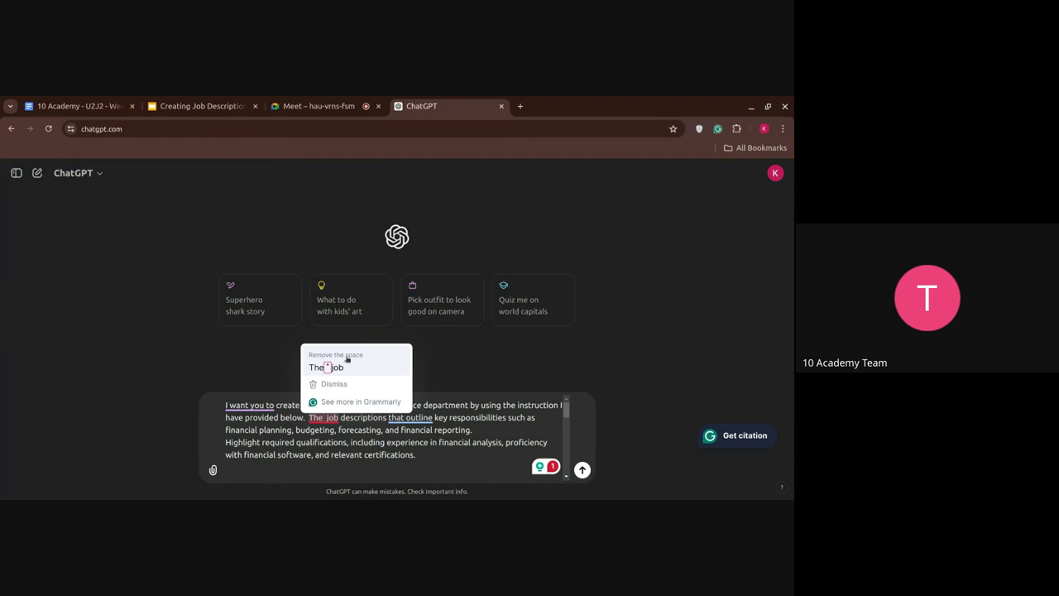
click(345, 359)
mouse_move(406, 418)
click(447, 367)
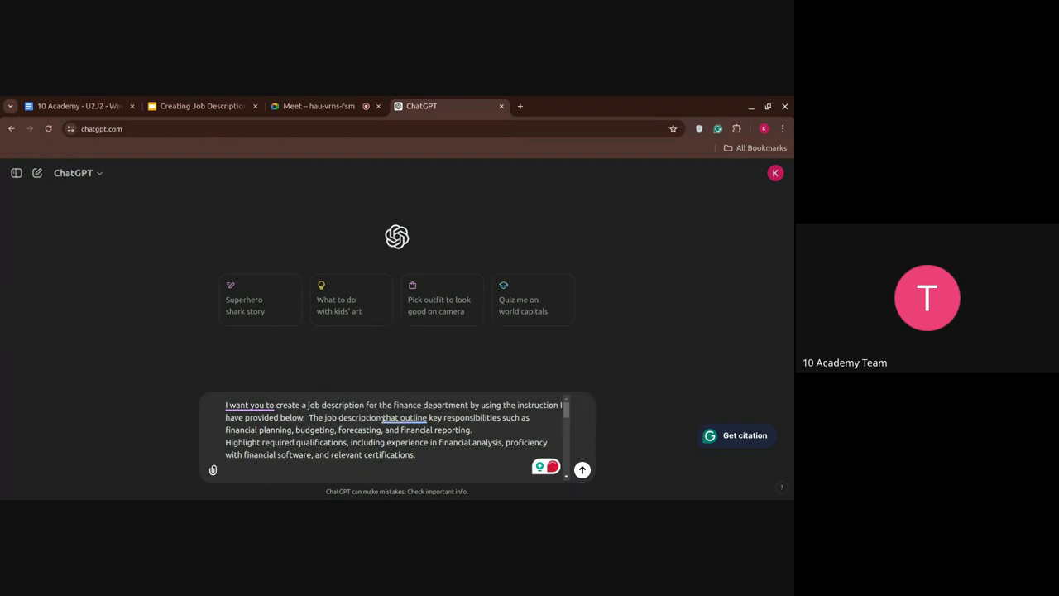
text(shou )
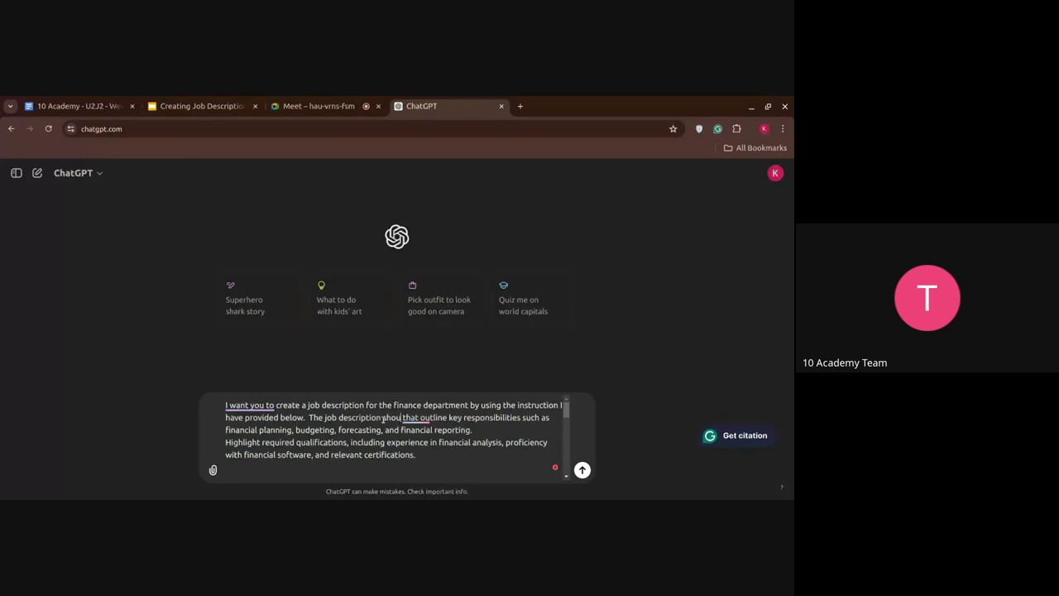
text(ld)
key(Delete)
key(Delete)
key(Delete)
key(Delete)
key(Delete)
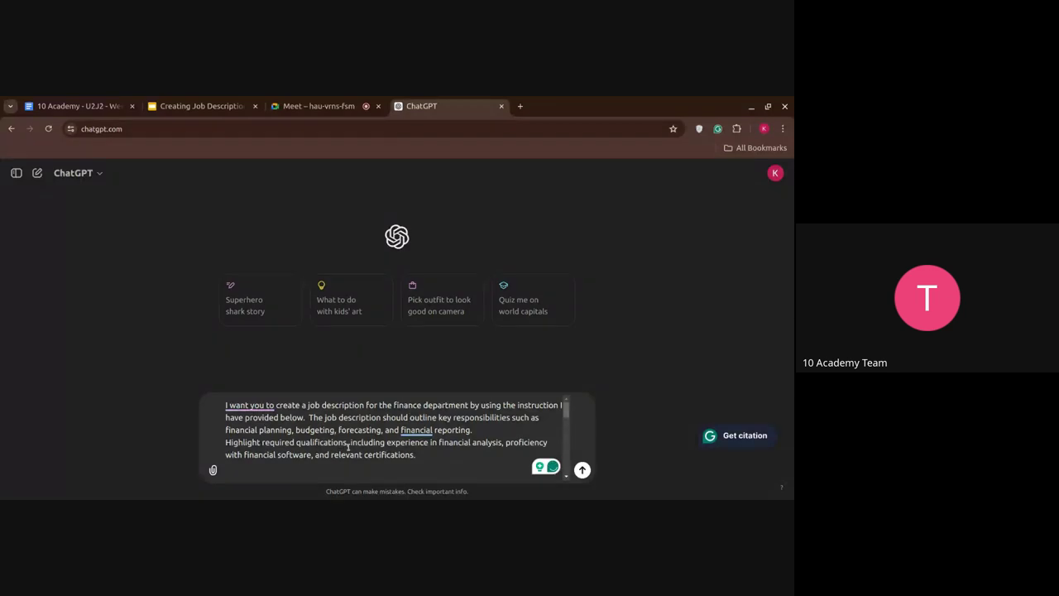
- Review the message to its end, send it to ChatGPT, and read the generated job description through Key Responsibilities
key(ctrl+v)
scroll(384, 449, down, 1)
scroll(383, 450, down, 5)
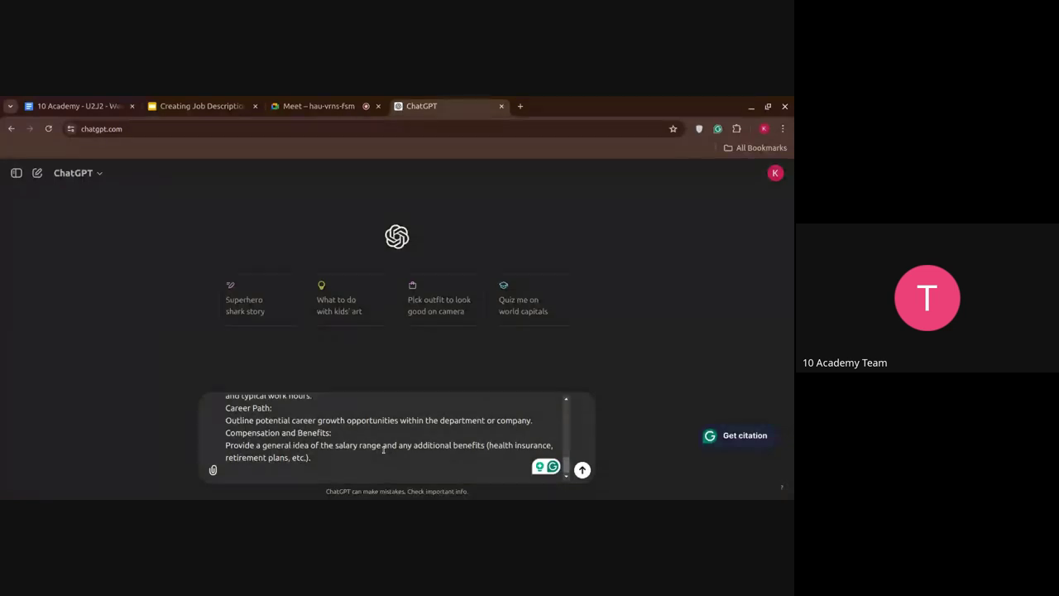
key(Return)
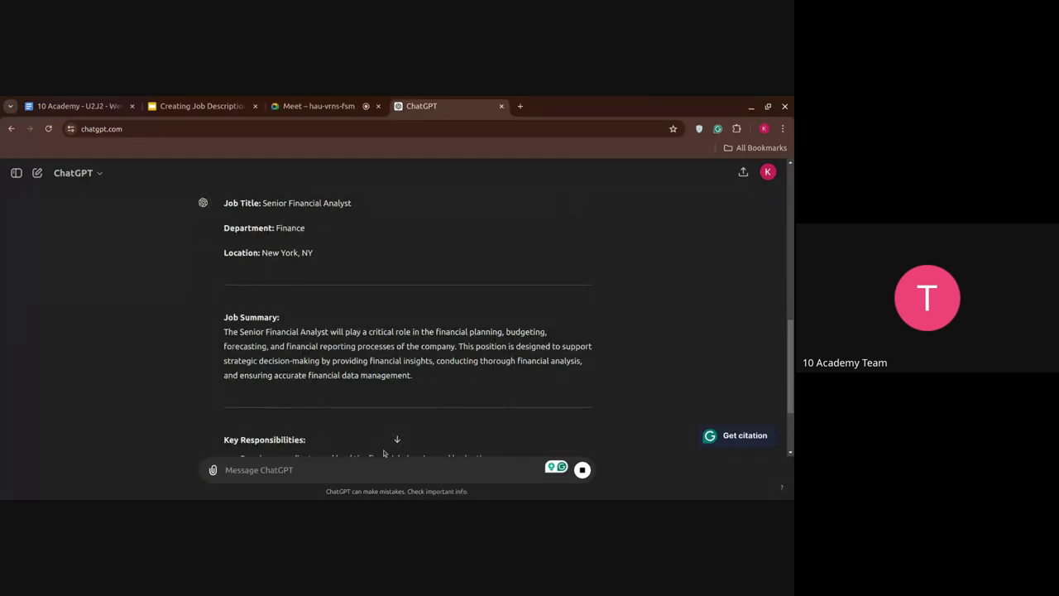
scroll(417, 386, down, 2)
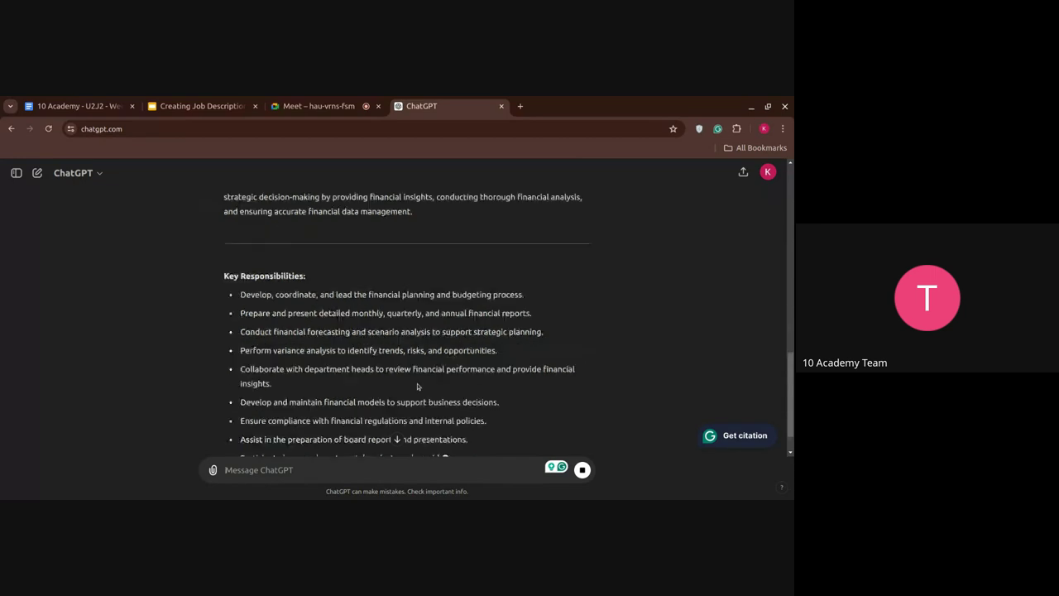
- Read the generated job description down through Compensation and Benefits, checking the Google Meet in-call messages in between
scroll(418, 387, down, 2)
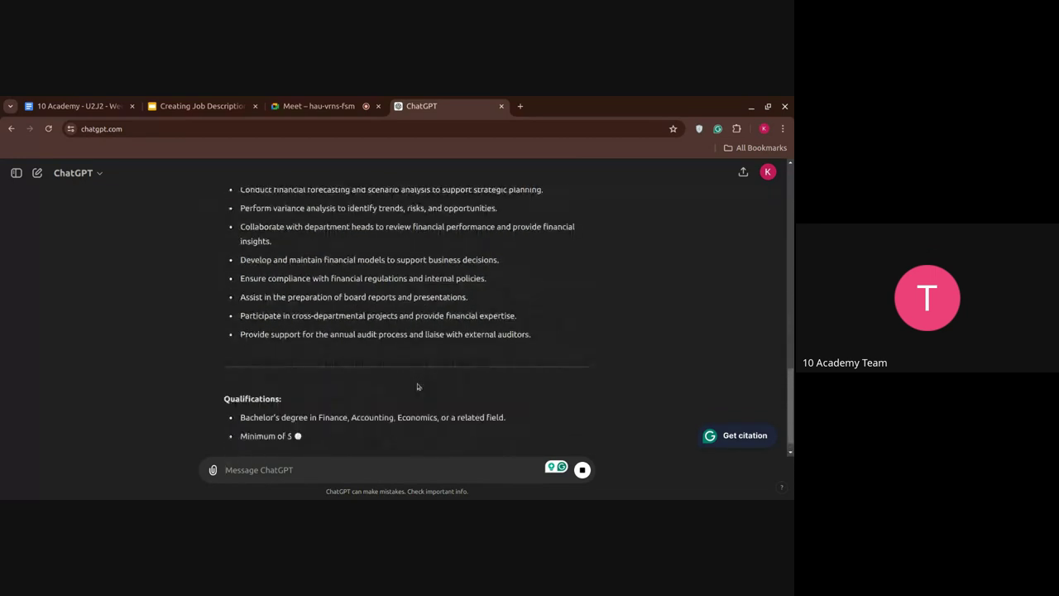
click(342, 117)
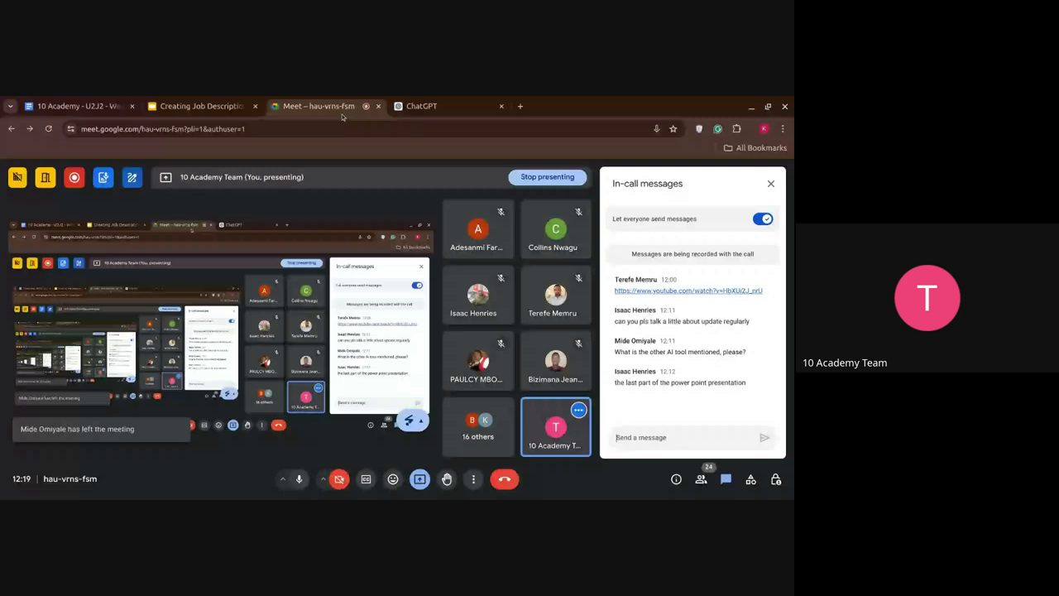
click(465, 106)
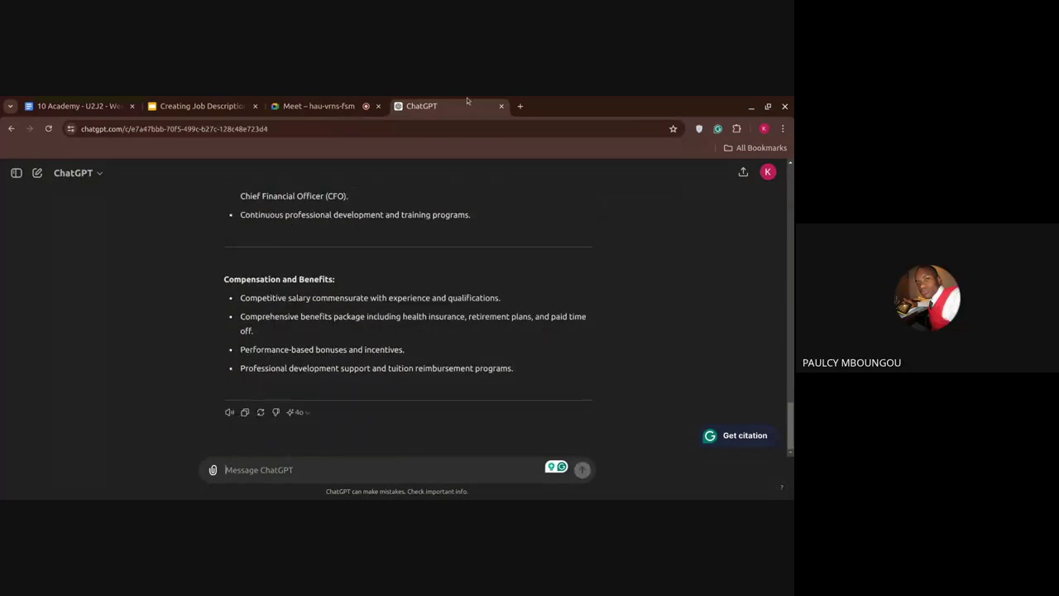
key(ctrl+shift+Tab)
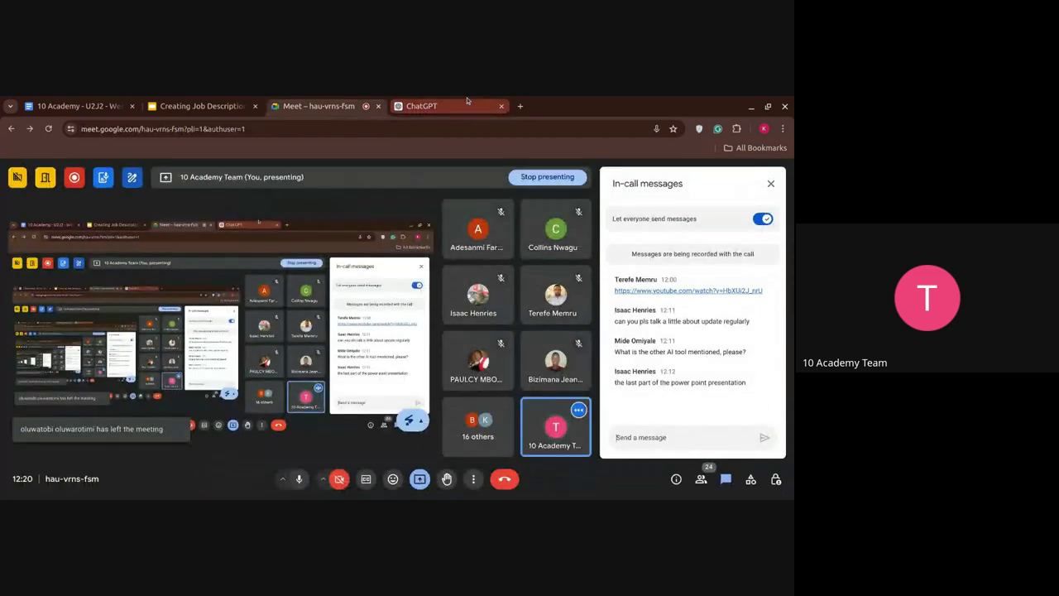
key(ctrl+Tab)
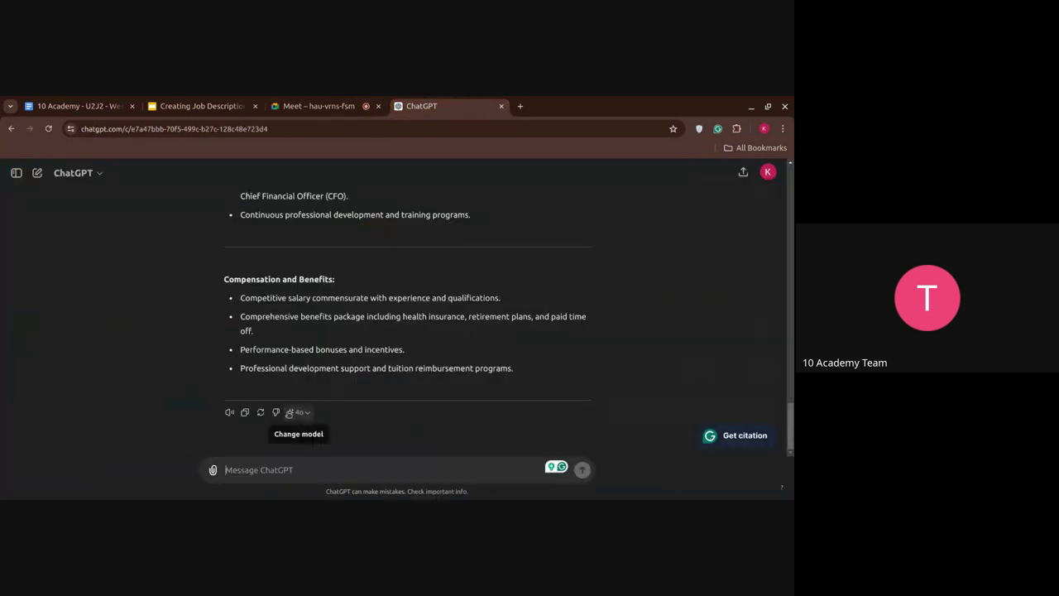
- View the models offered for regenerating the finance job description, GPT-4o and GPT-4o mini
click(302, 415)
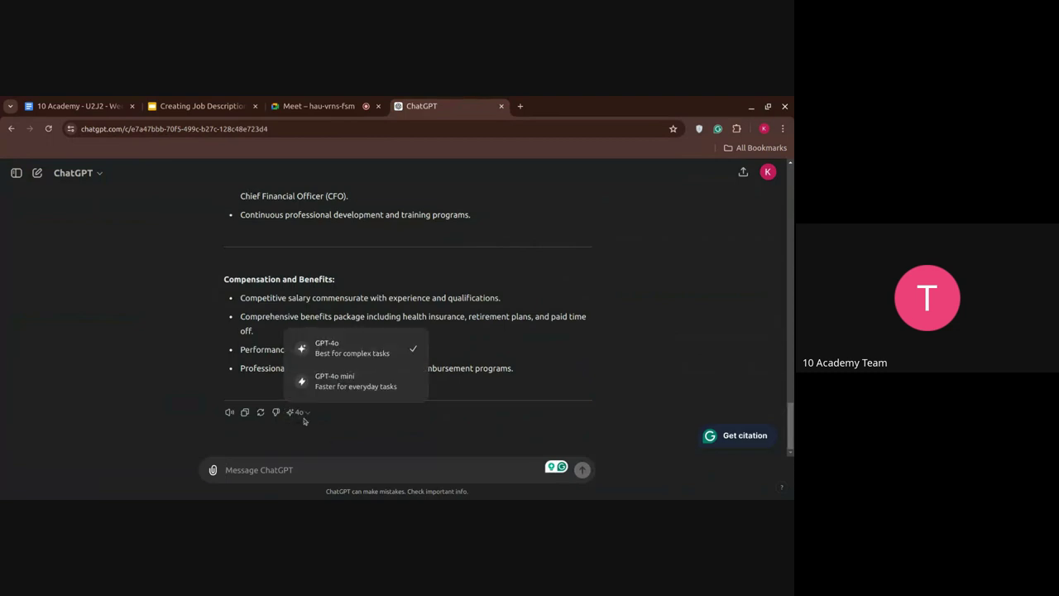
click(304, 421)
click(299, 412)
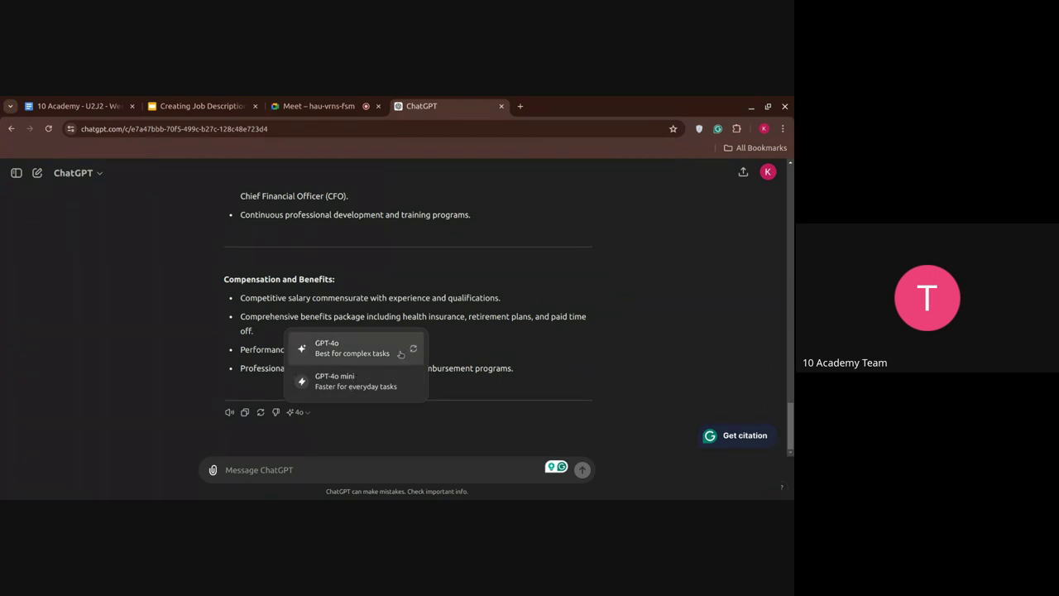
click(342, 424)
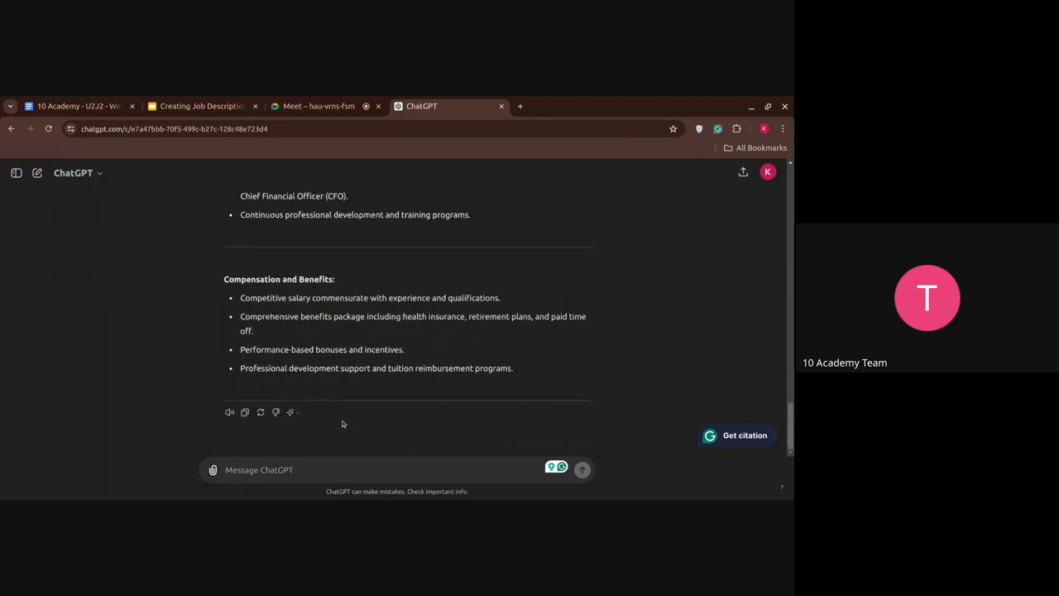
- Review the job title and location, and start a follow-up message asking for the location to be in Addis Ababa
scroll(342, 424, up, 5)
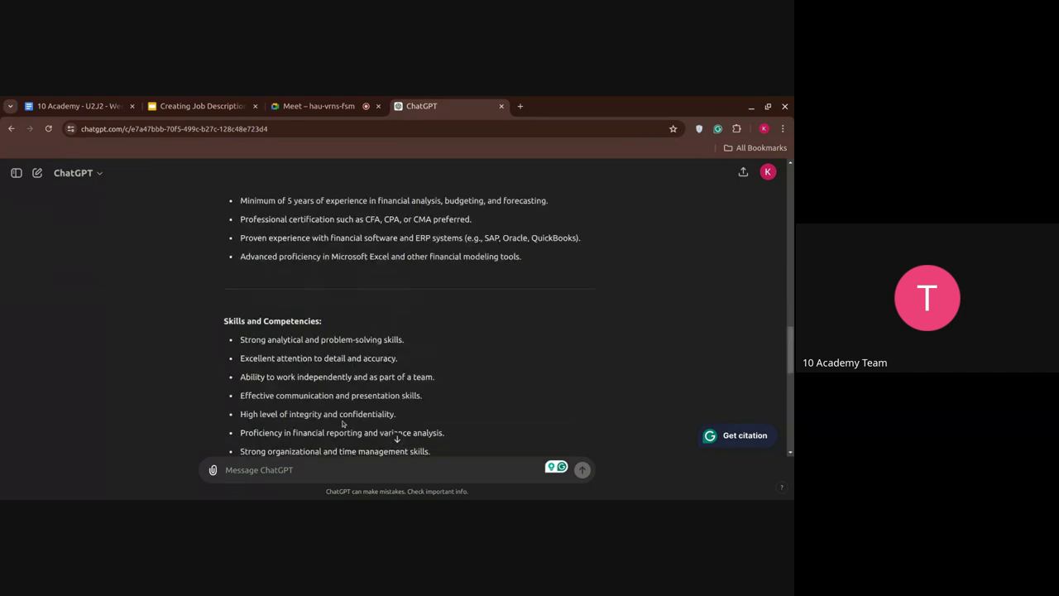
scroll(343, 424, up, 10)
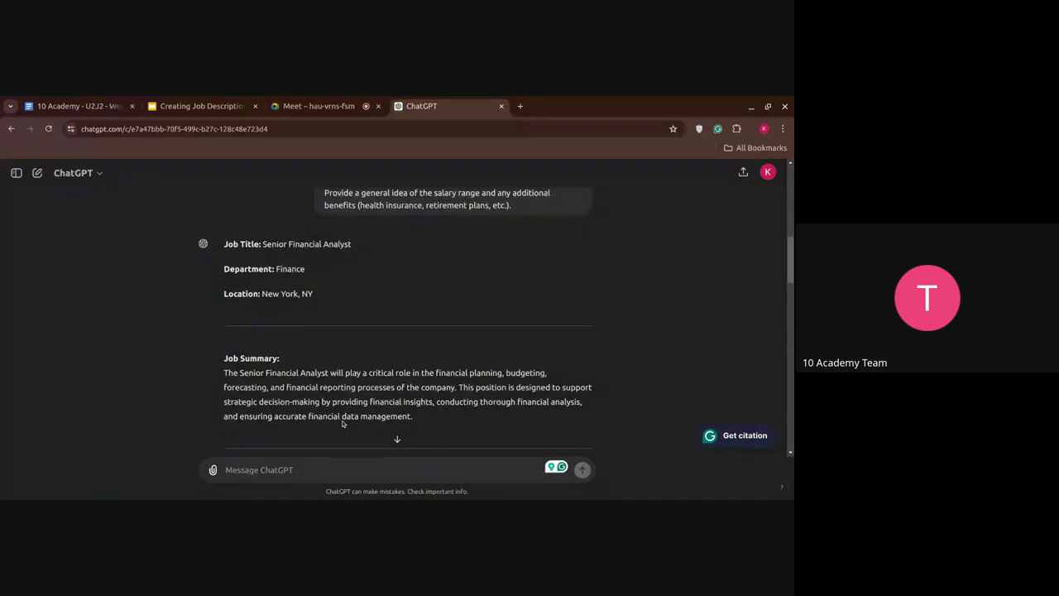
scroll(343, 423, up, 1)
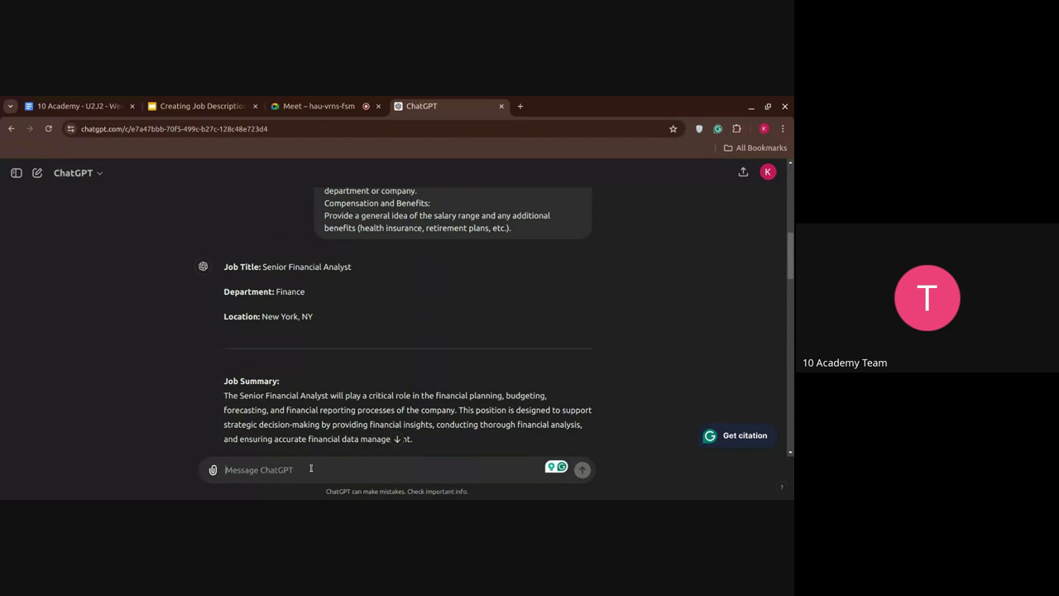
text(I wnat the location to be)
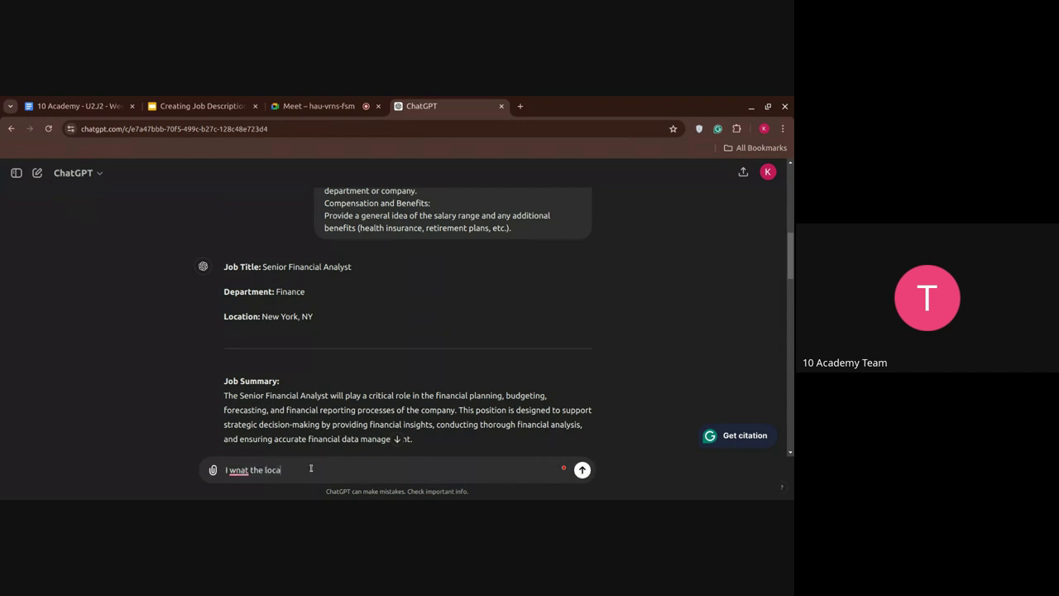
text( in Addis Aba)
key(BackSpace)
key(BackSpace)
text(baba)
text( a)
key(BackSpace)
key(BackSpace)
text(, ab)
key(BackSpace)
text(nd rhe po p)
key(BackSpace)
key(BackSpace)
key(BackSpace)
key(BackSpace)
key(BackSpace)
key(BackSpace)
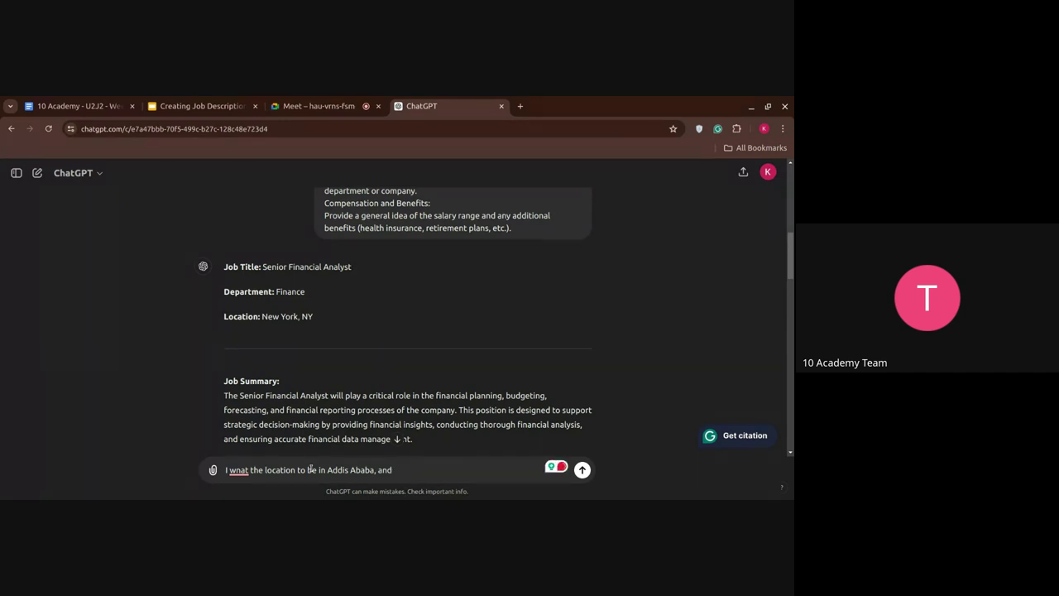
- Continue the follow-up message with "the level to be Mid-Senior"
text(c)
text(hange t)
key(BackSpace)
key(BackSpace)
key(BackSpace)
key(BackSpace)
key(BackSpace)
text(nge t)
key(BackSpace)
key(BackSpace)
key(BackSpace)
key(BackSpace)
key(BackSpace)
key(BackSpace)
key(BackSpace)
key(BackSpace)
key(BackSpace)
text(the ve)
key(BackSpace)
key(BackSpace)
text(level to be Mid-Senior)
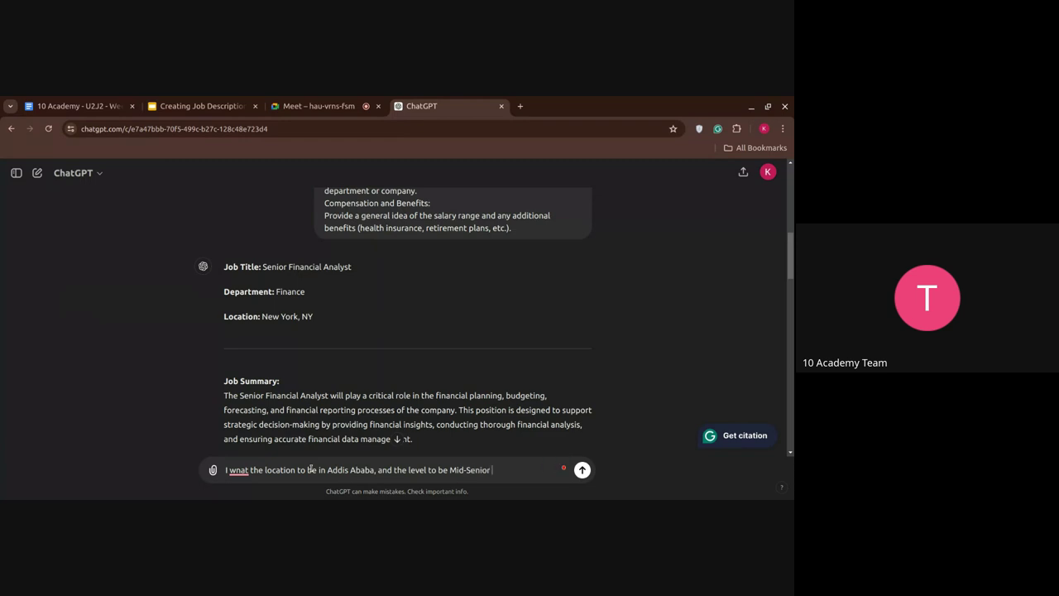
- Finish the follow-up message with "instead of Senior Financial Analyst" and send it to ChatGPT
text( instead of Senior Financial An)
key(BackSpace)
key(BackSpace)
key(BackSpace)
text(A)
key(BackSpace)
key(BackSpace)
text(AN)
key(BackSpace)
text(nal)
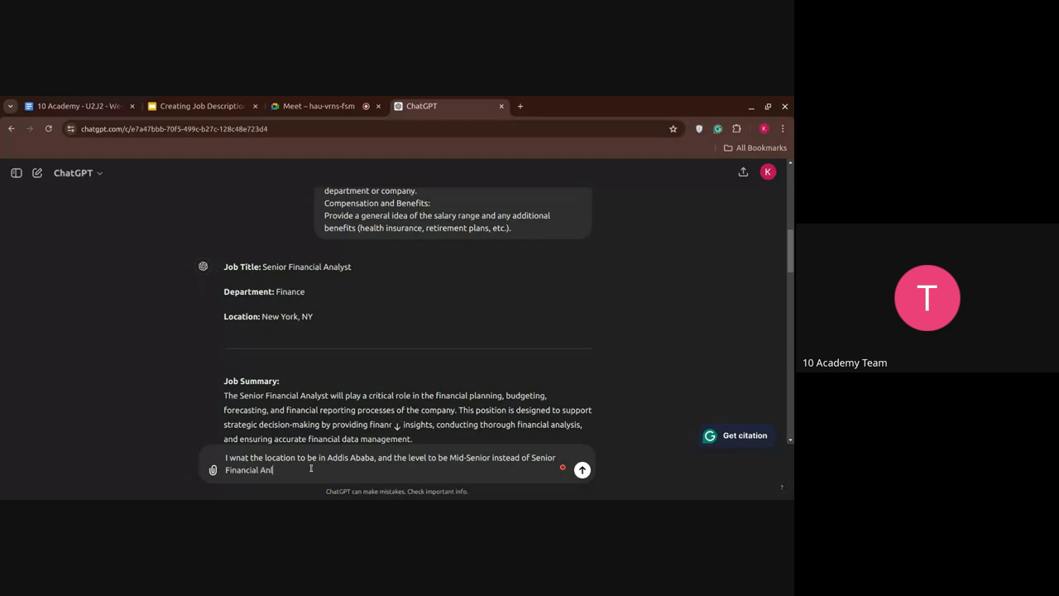
text(yst)
key(Return)
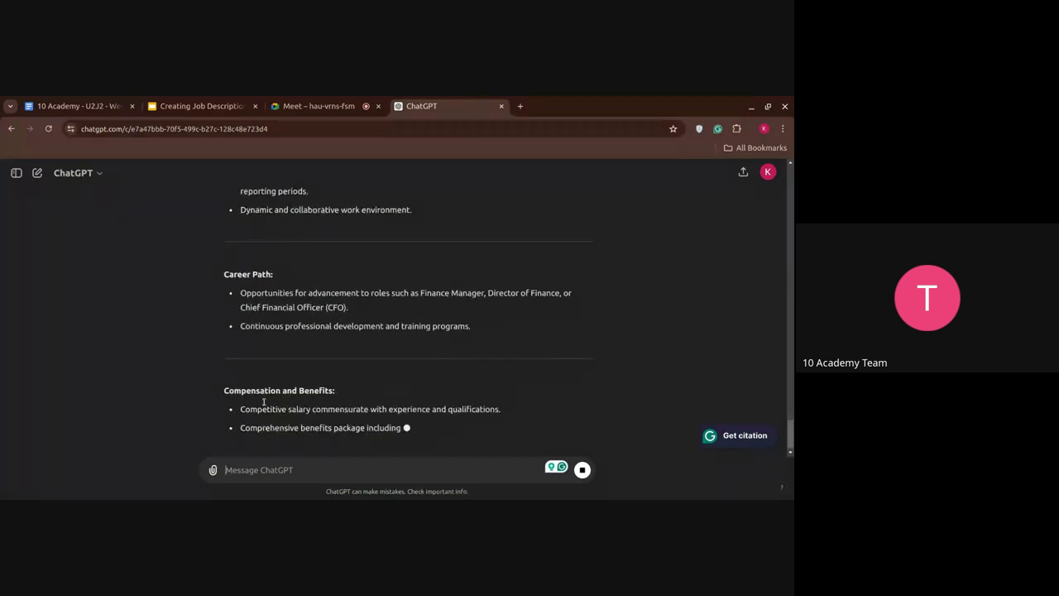
- Check the Google Meet messages and raised hands, and look over the revised job description's closing sections in ChatGPT
click(321, 108)
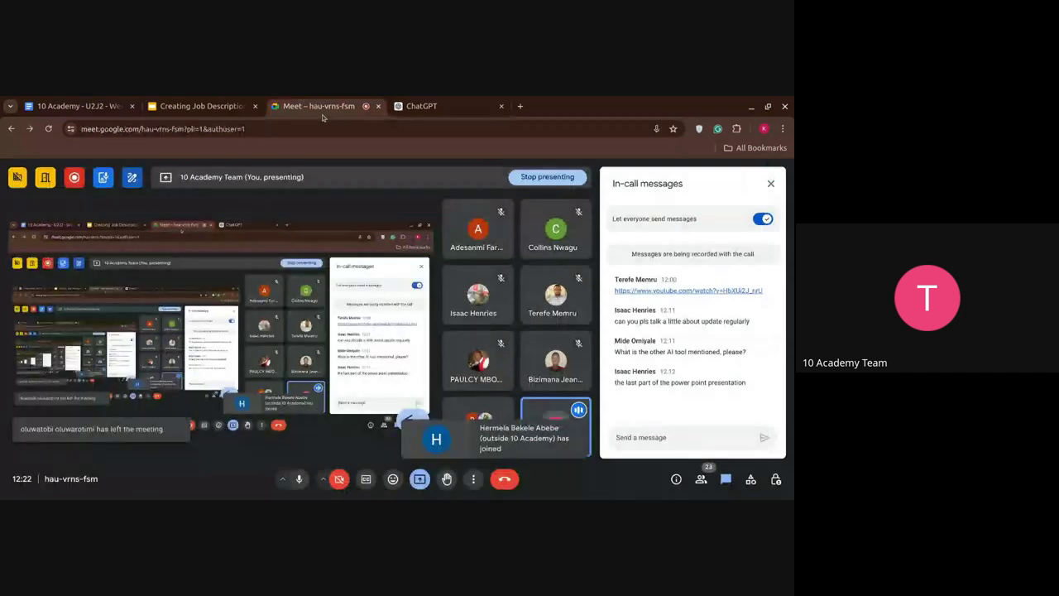
click(421, 106)
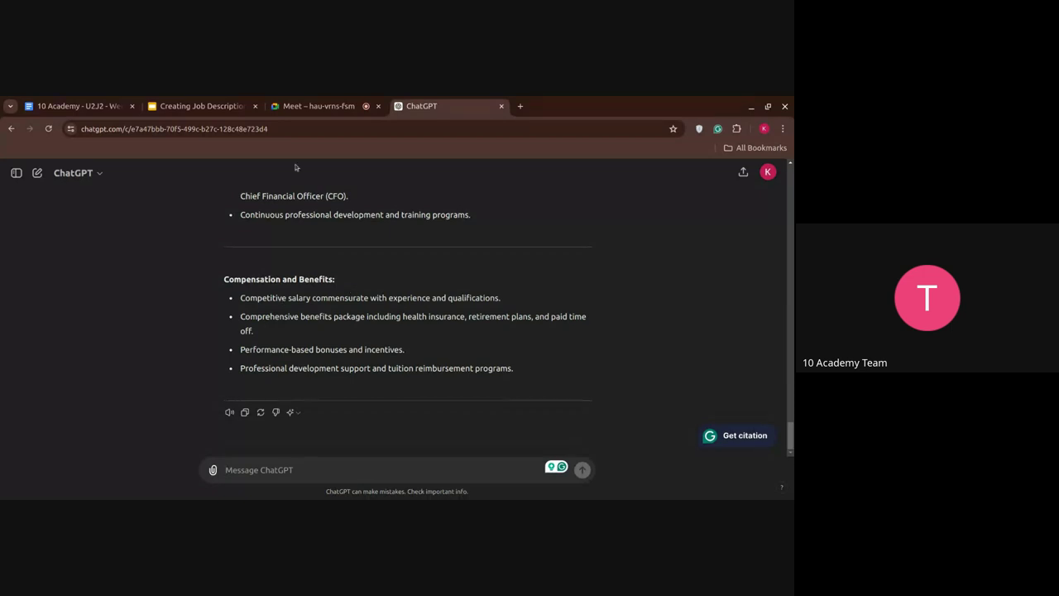
click(321, 106)
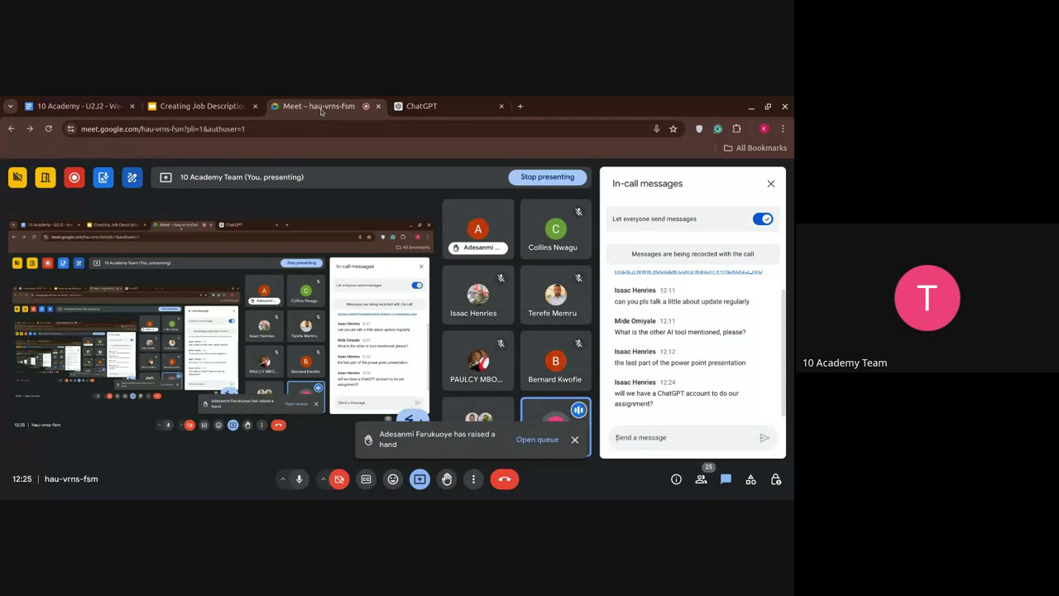
click(421, 108)
scroll(319, 279, up, 1)
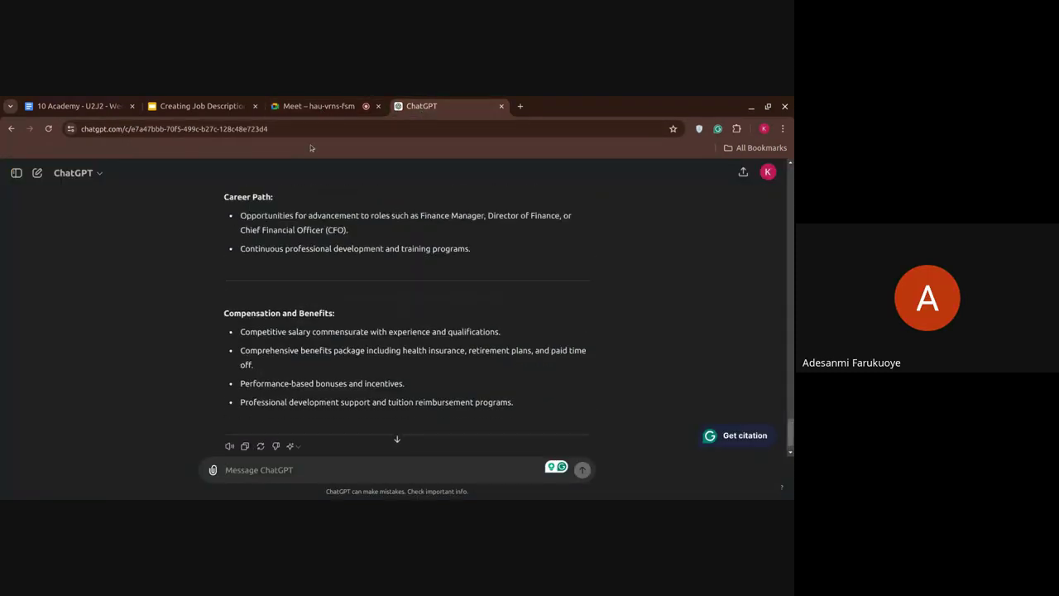
click(319, 106)
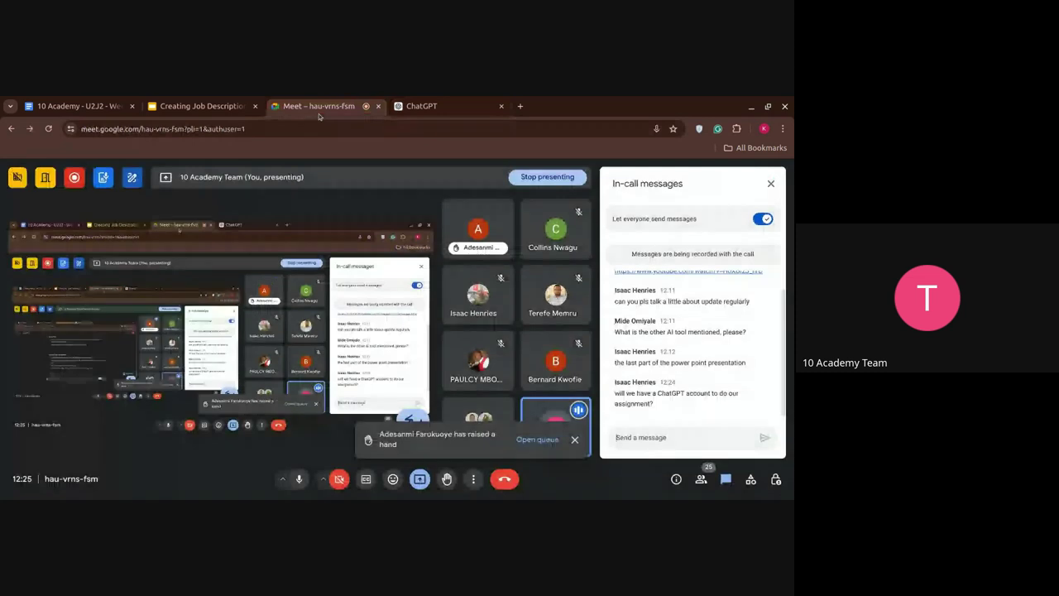
click(456, 108)
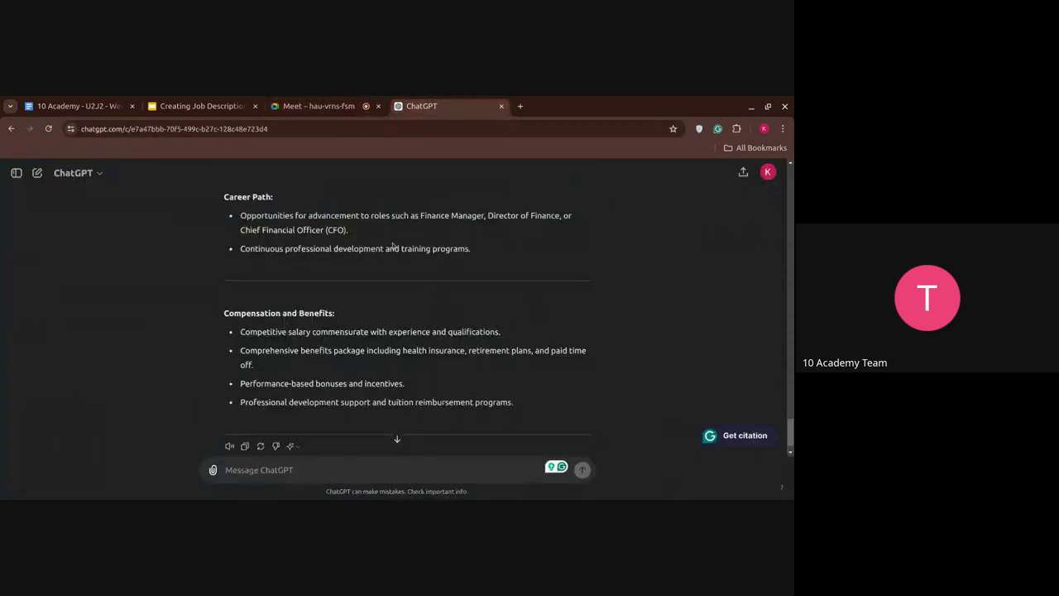
scroll(393, 247, up, 3)
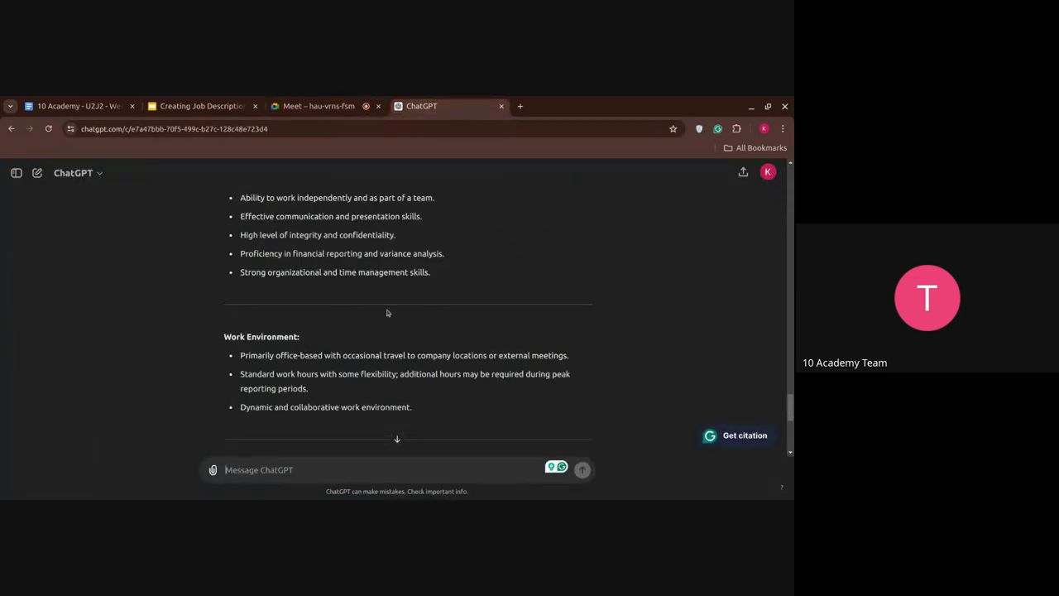
- Review the requirements for the four departments under Task 1 - Writing Job Descriptions in the Week 2 Google Docs document
click(82, 106)
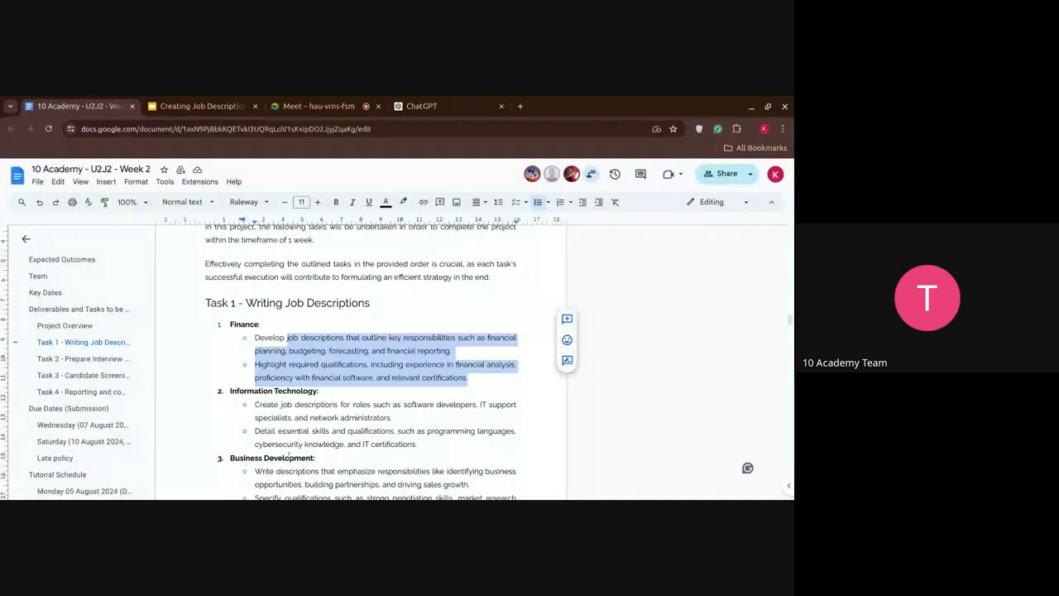
scroll(287, 467, down, 1)
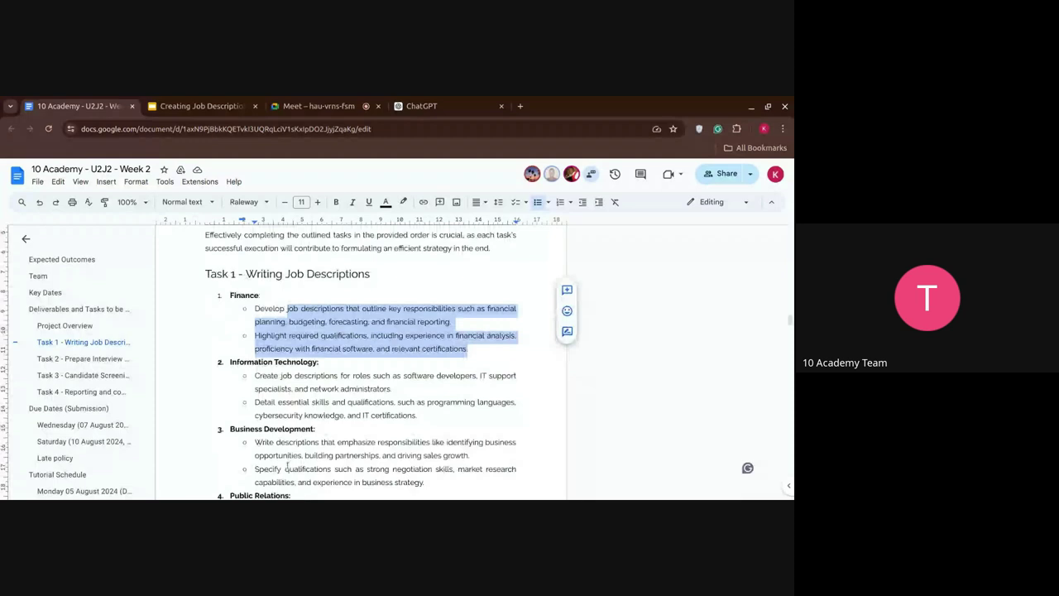
scroll(303, 376, down, 3)
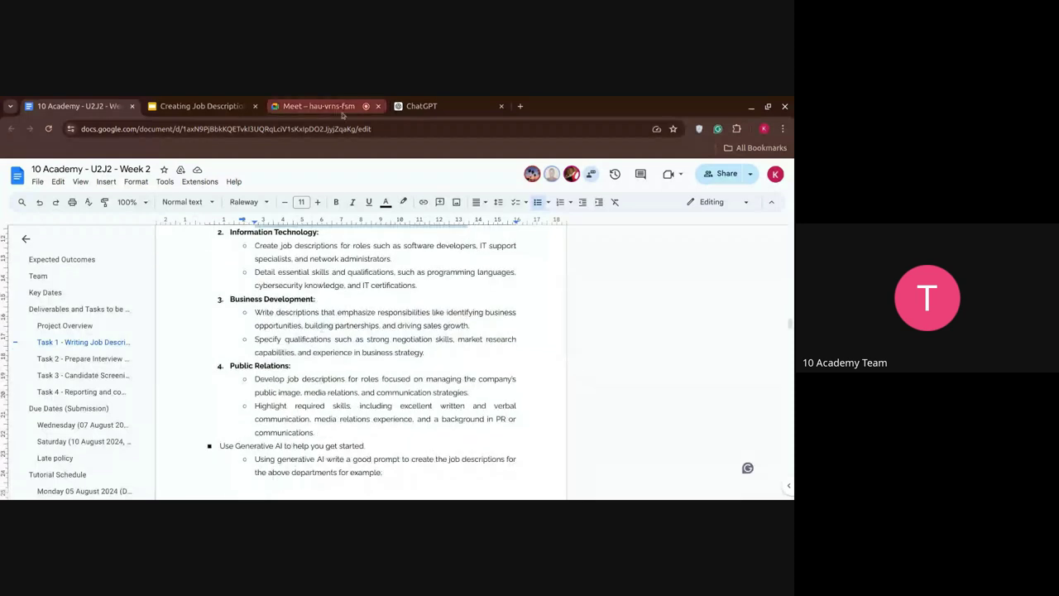
mouse_move(342, 115)
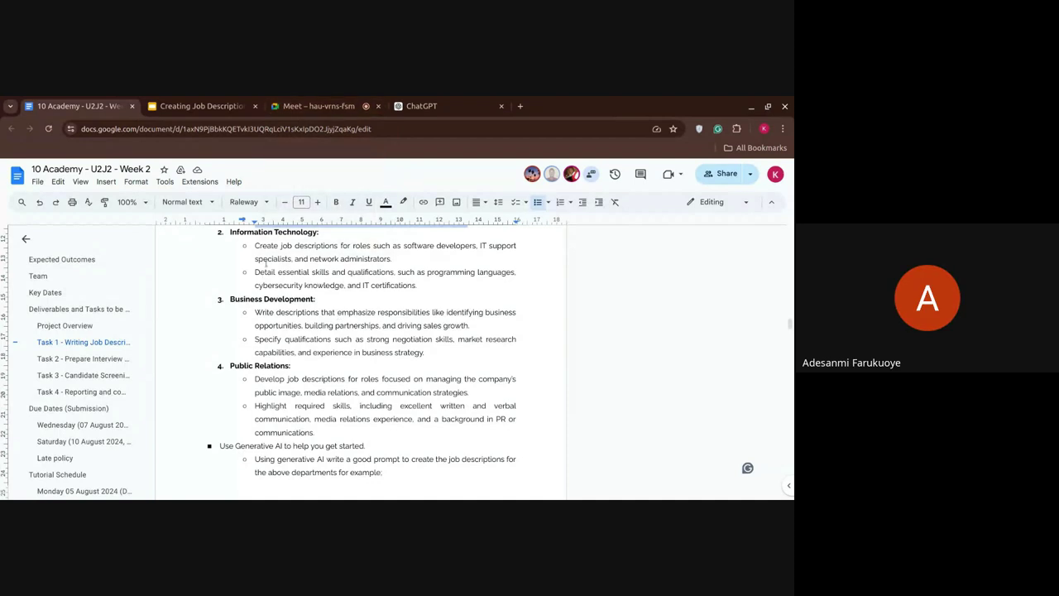
scroll(266, 263, up, 3)
click(318, 334)
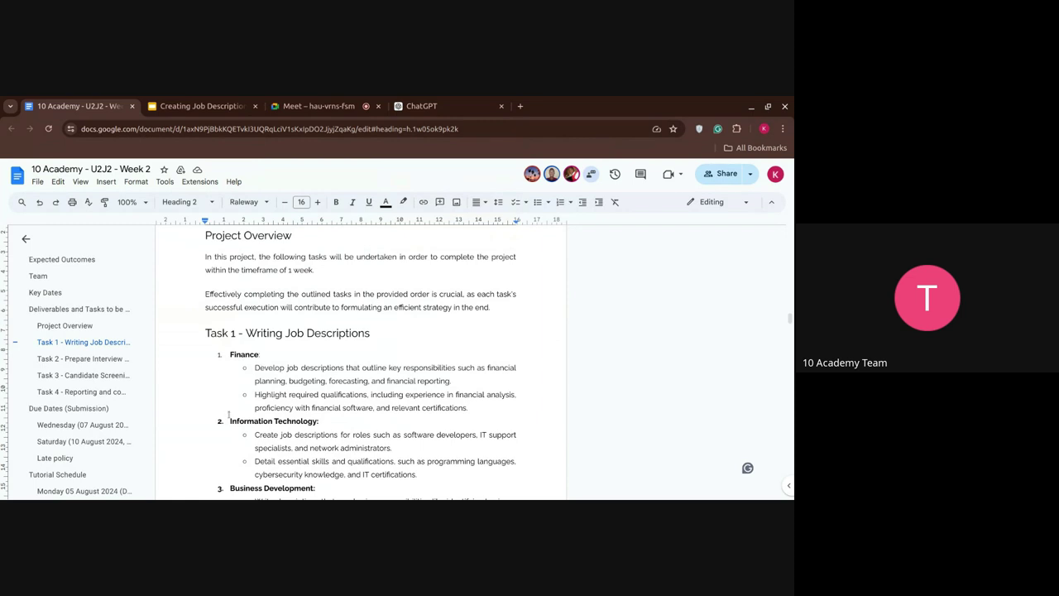
scroll(233, 417, down, 1)
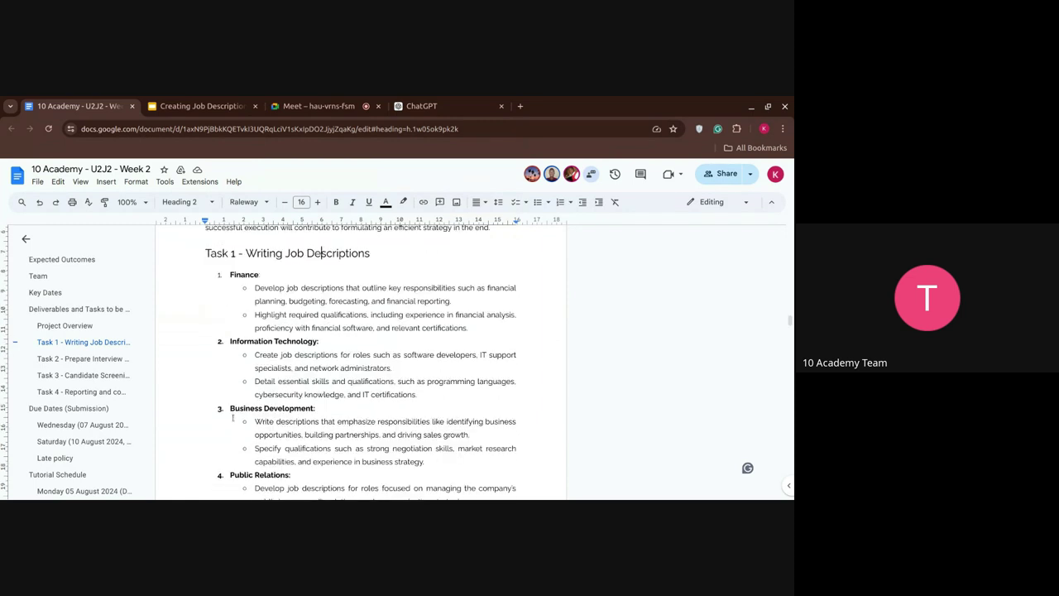
scroll(233, 418, down, 1)
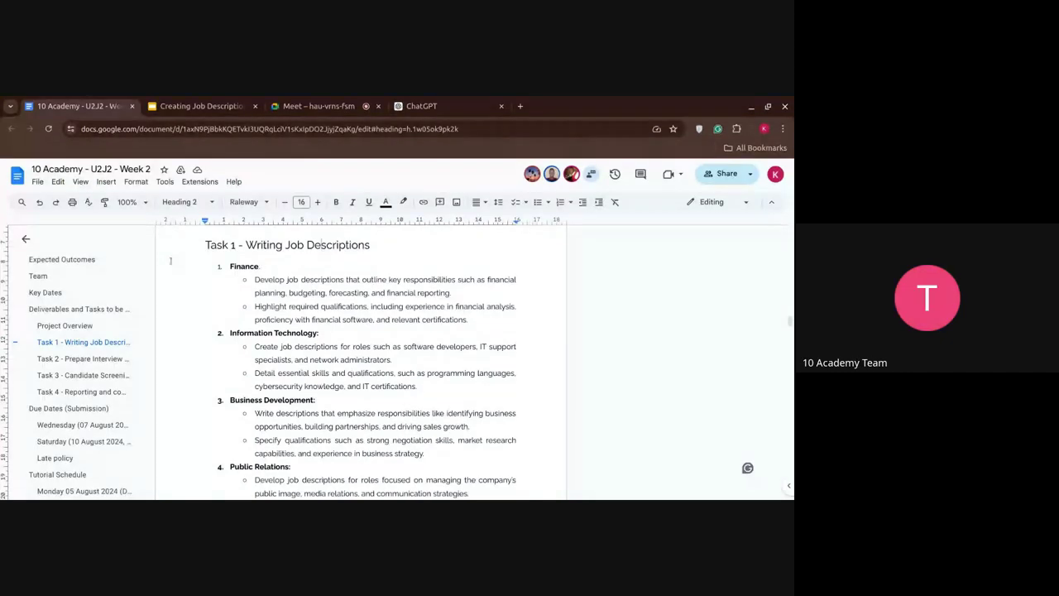
- Check the Google Meet messages, and review Task 2 - Prepare Interview Questions in the Week 2 document through the department-specific question examples
click(327, 105)
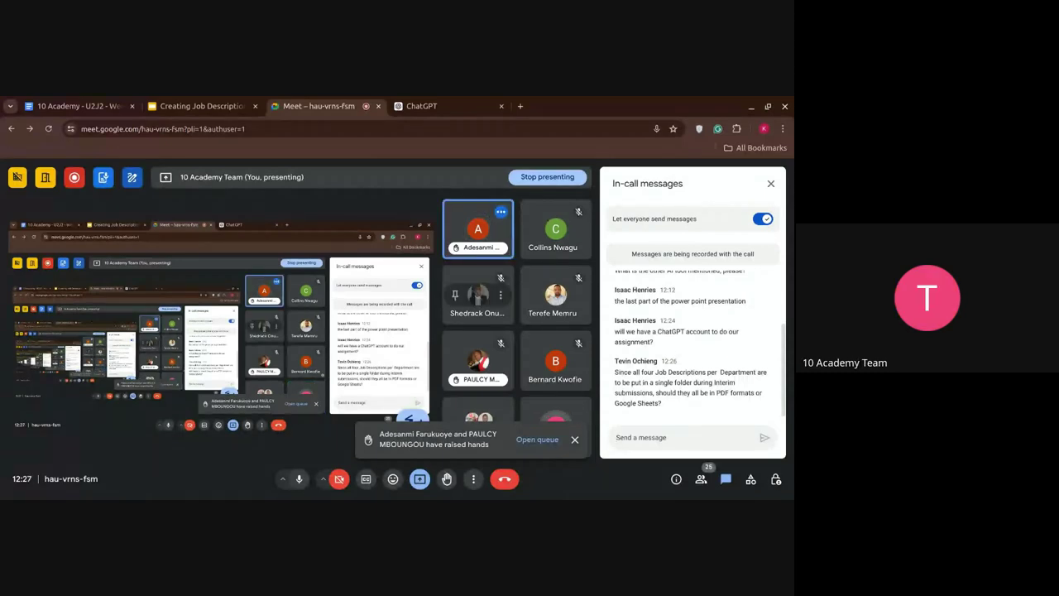
click(68, 108)
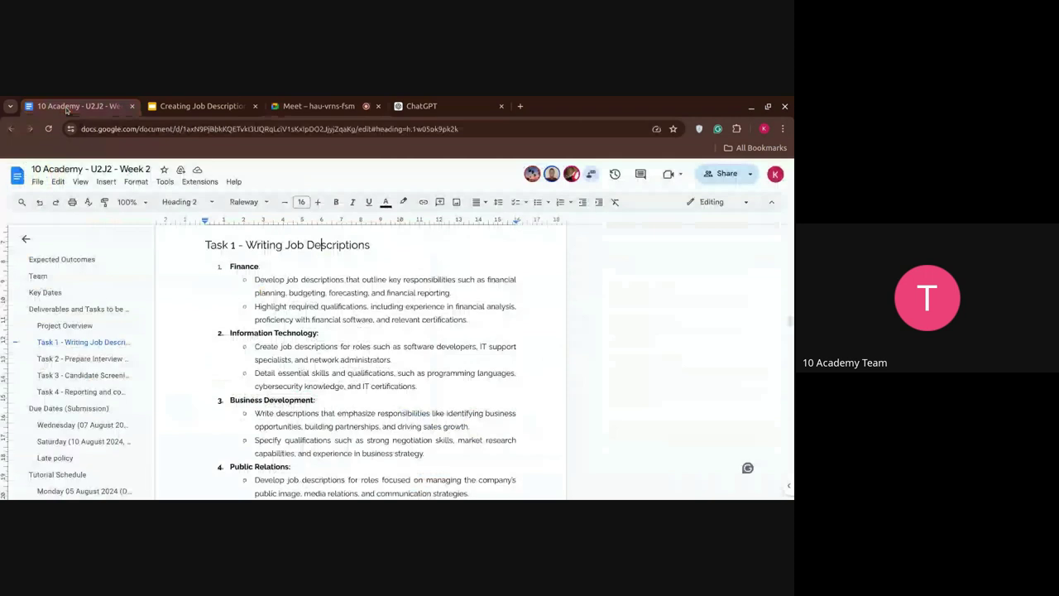
click(82, 359)
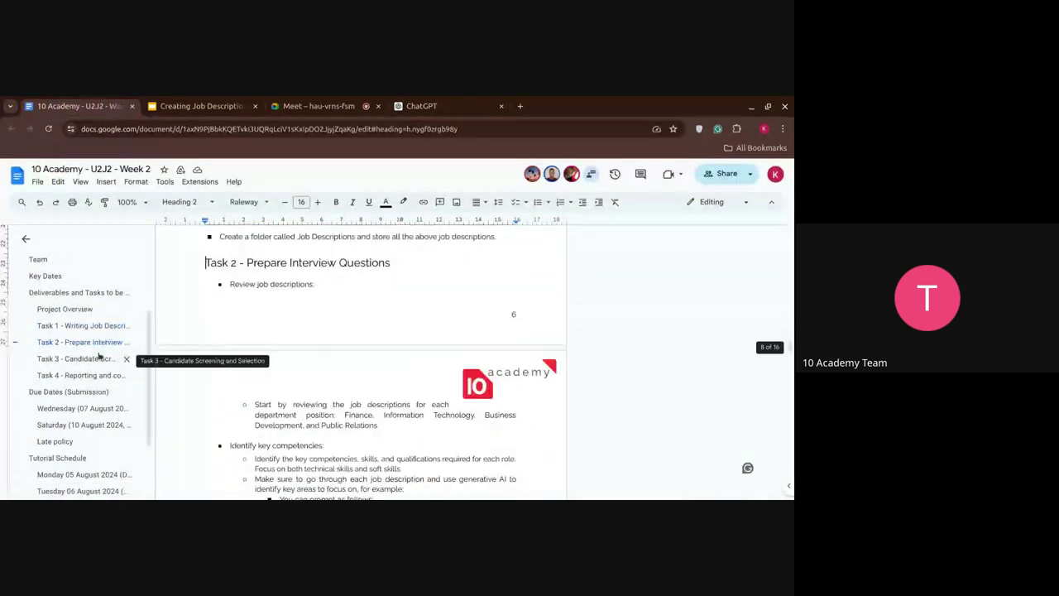
scroll(239, 442, down, 3)
scroll(239, 441, down, 1)
scroll(239, 442, down, 4)
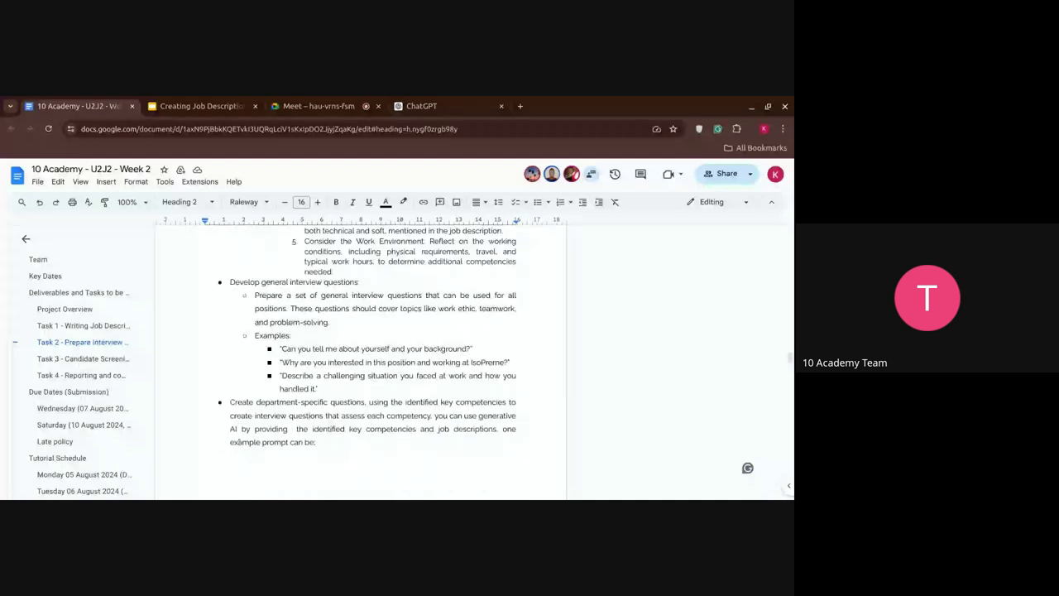
scroll(239, 441, down, 1)
scroll(239, 442, down, 4)
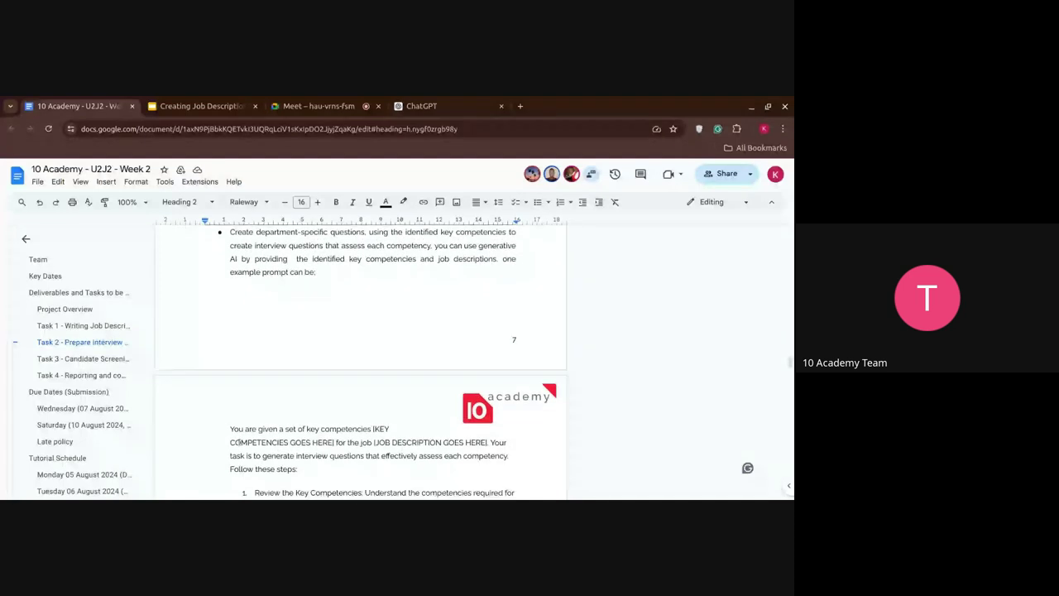
scroll(239, 442, down, 12)
scroll(239, 442, down, 1)
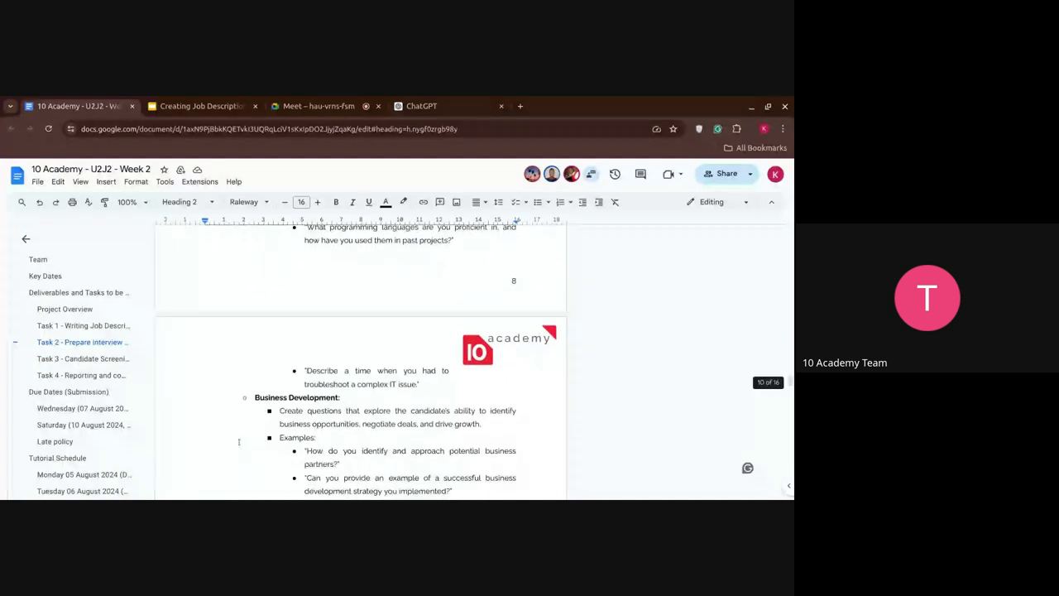
- Check the participants' questions in the Google Meet messages and look over the qualifications section of the job description in ChatGPT
click(316, 108)
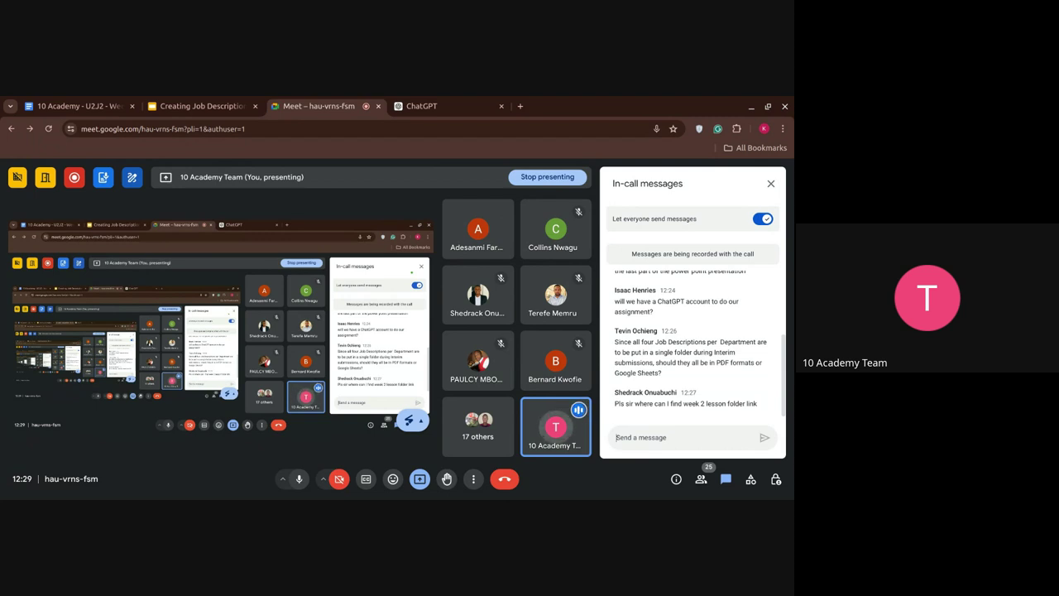
click(445, 111)
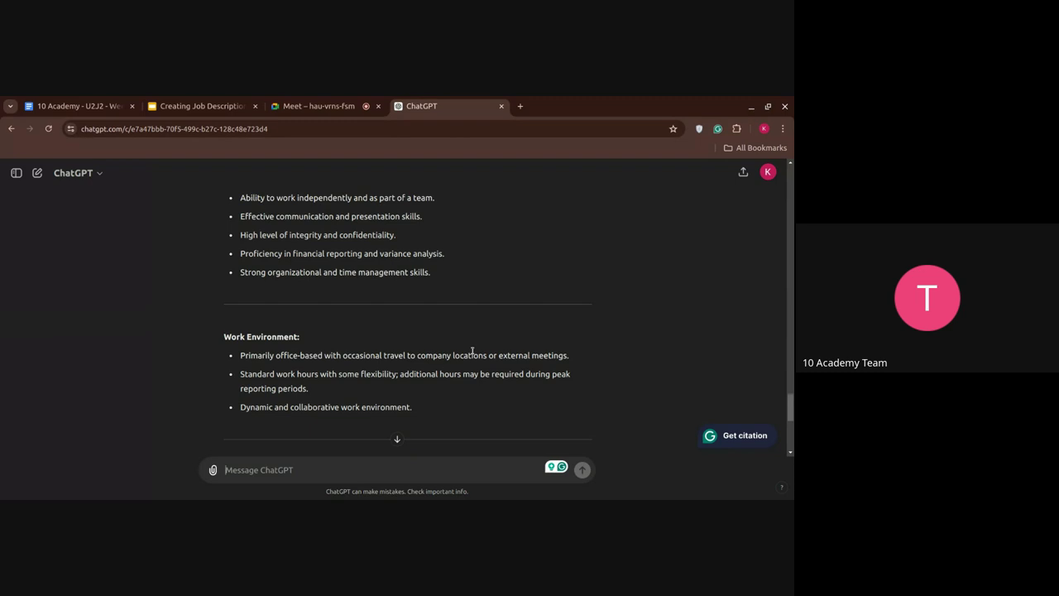
scroll(472, 351, up, 3)
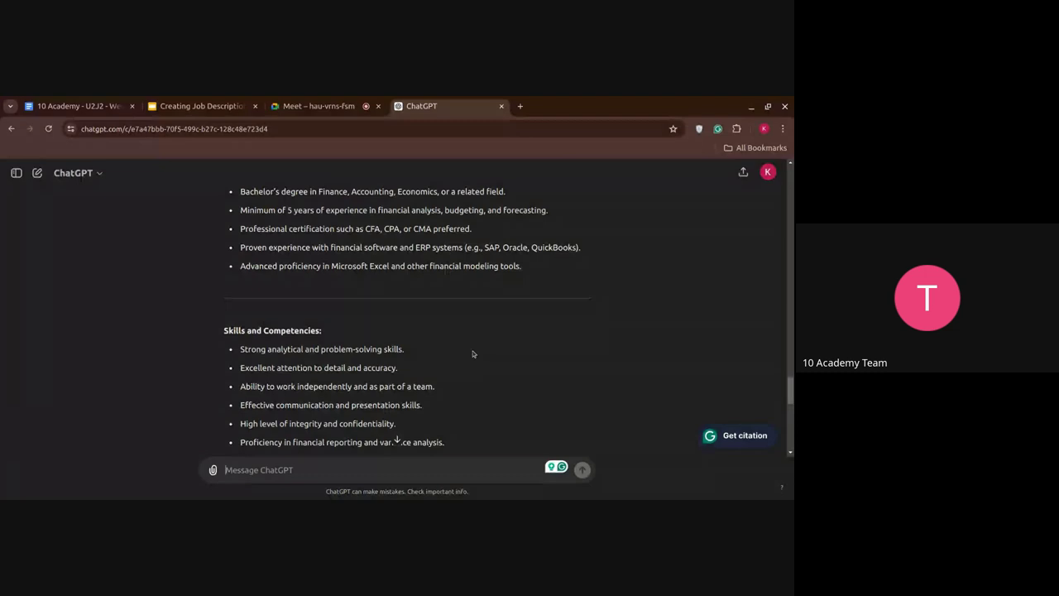
click(323, 111)
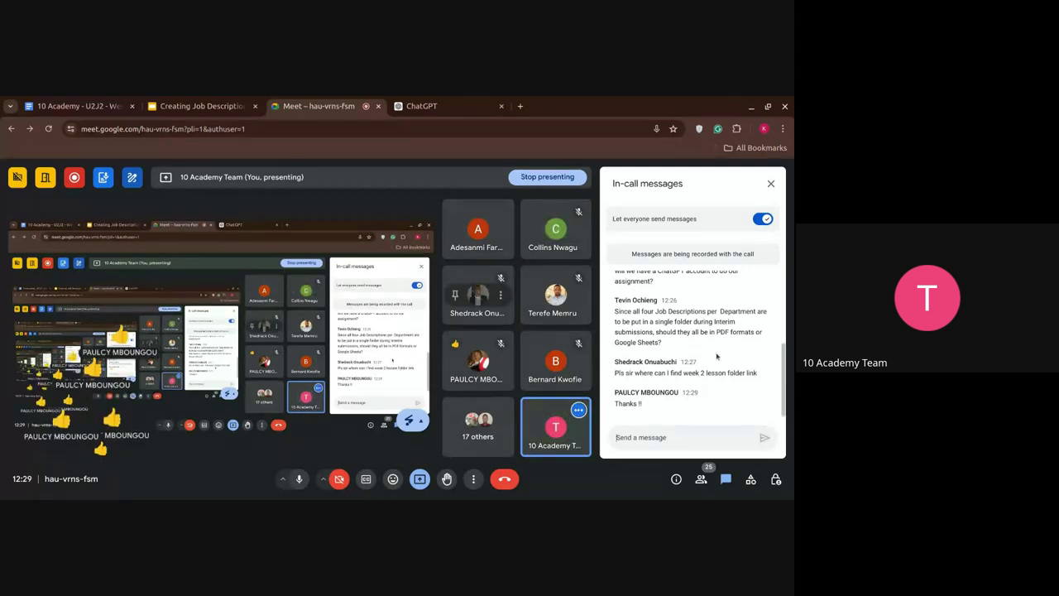
scroll(717, 356, up, 1)
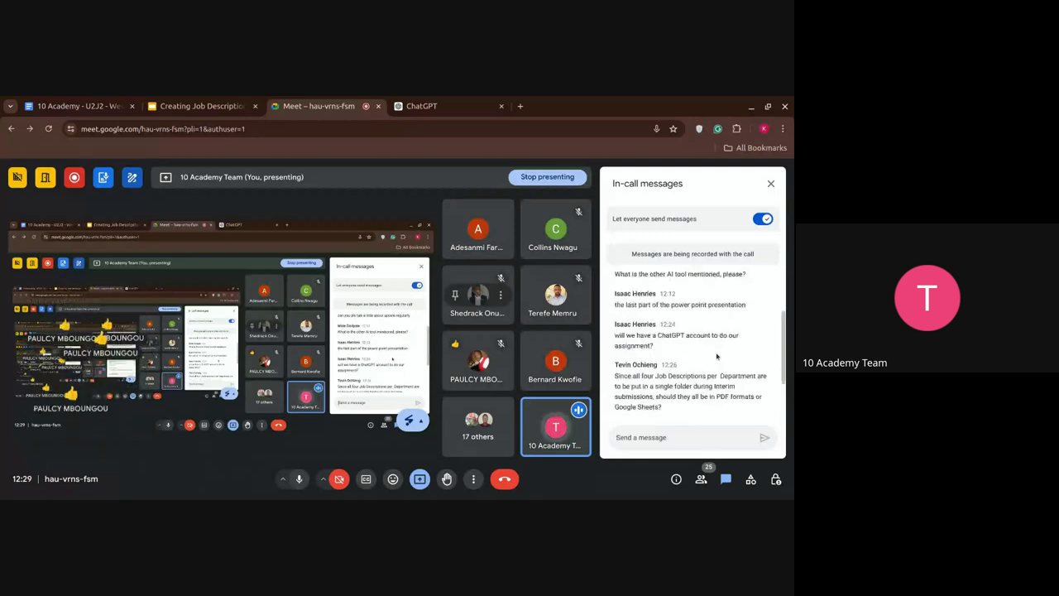
scroll(716, 356, down, 1)
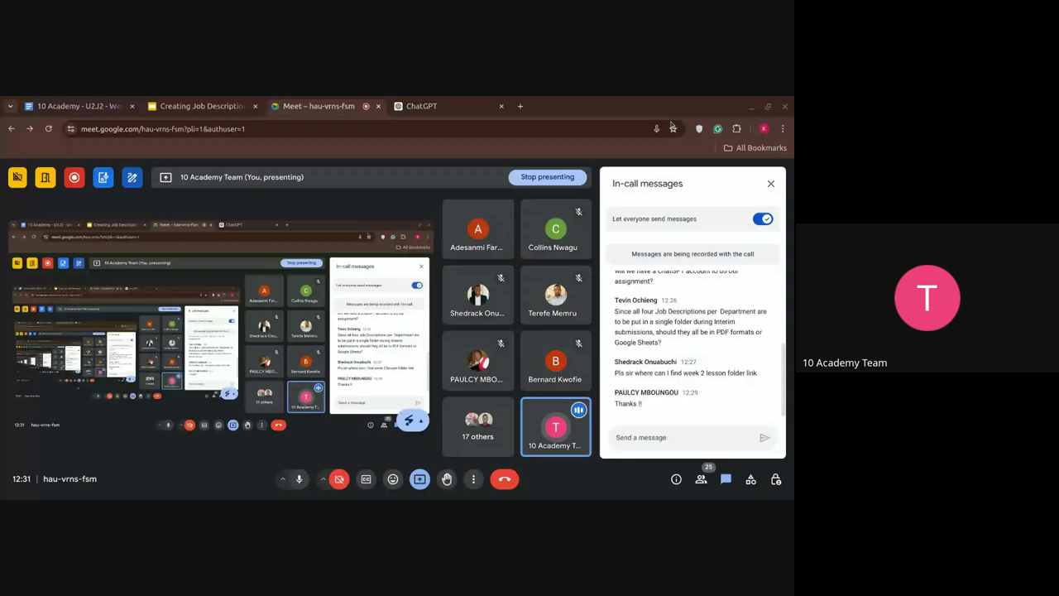
- Switch the Google Meet presentation from the browser to the Slack window
click(616, 436)
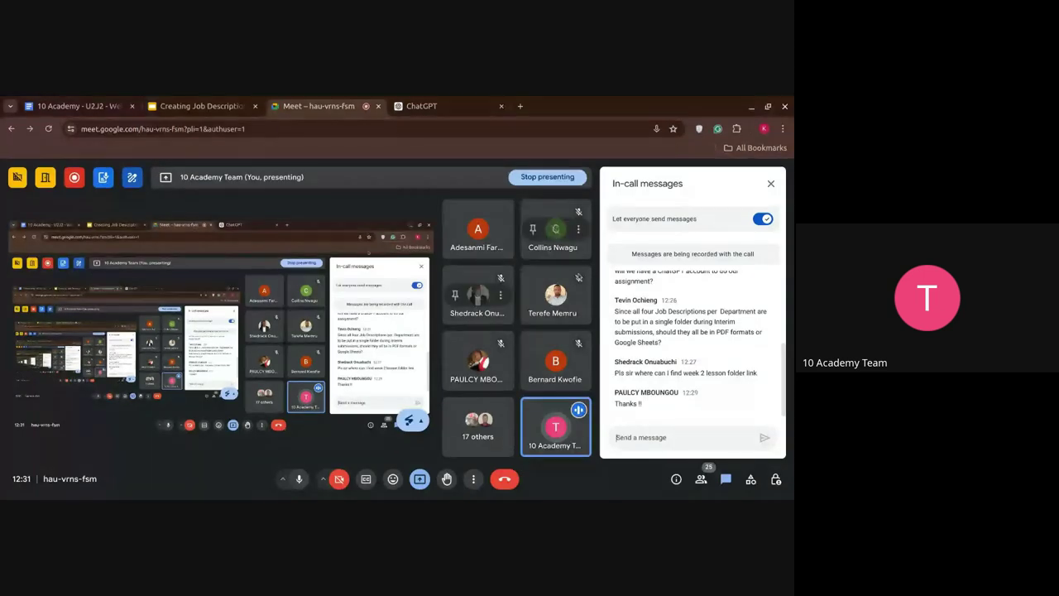
click(410, 420)
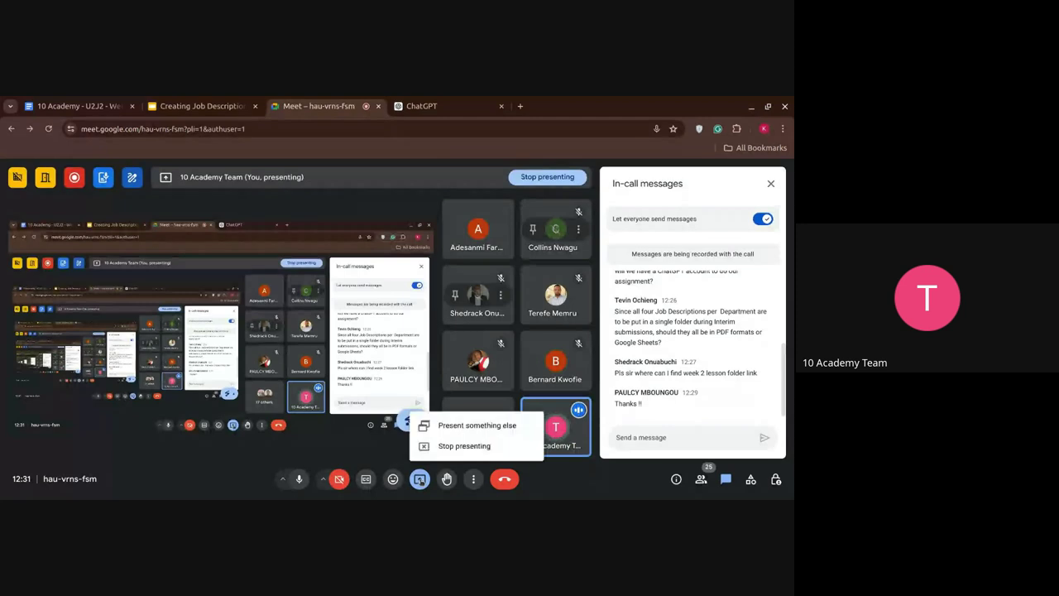
click(447, 425)
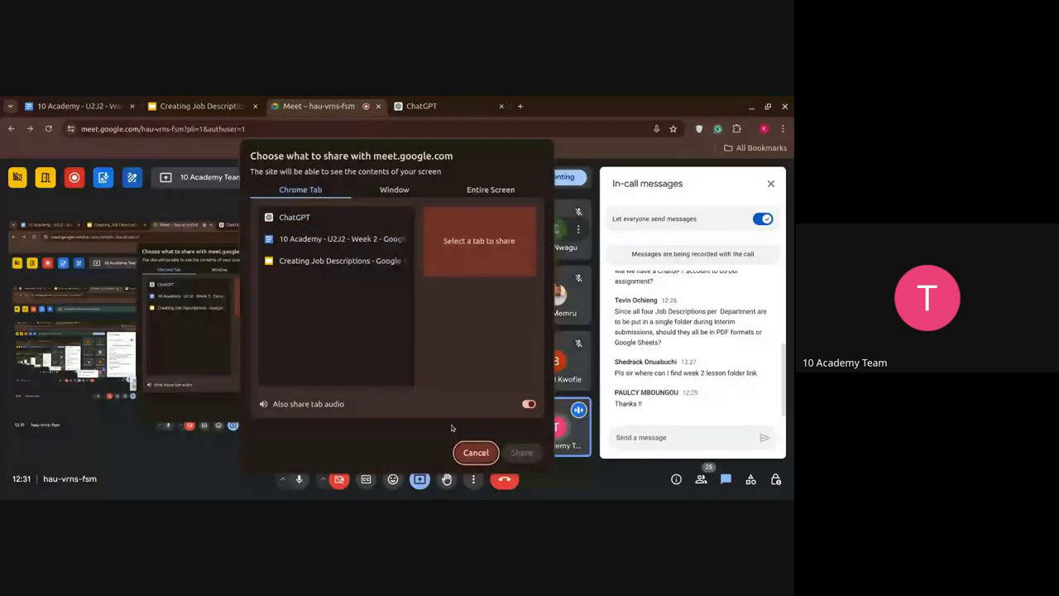
click(396, 189)
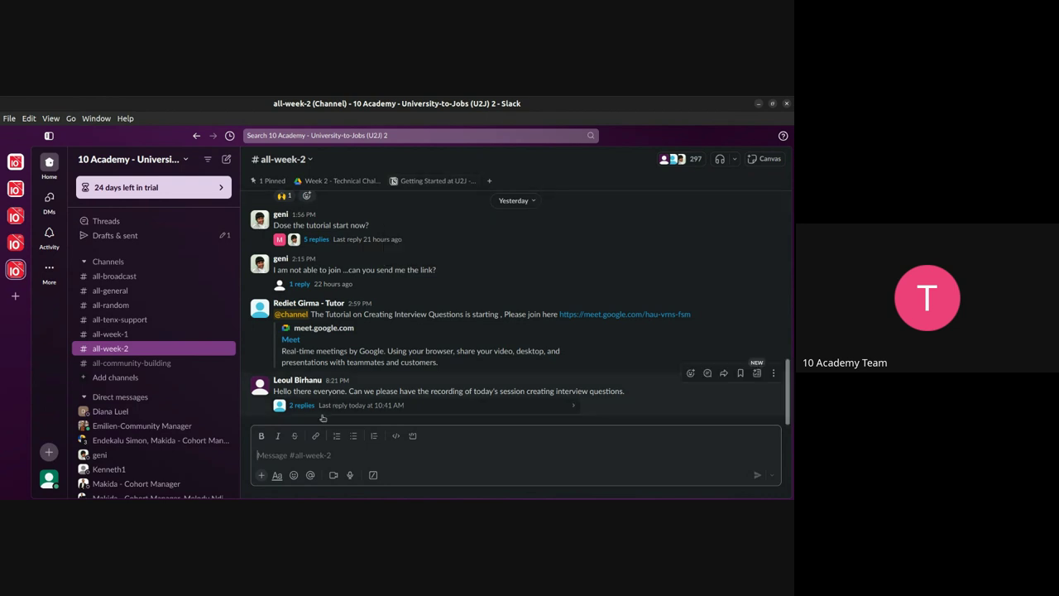
- Find the Week 2 schedule message in the all-week-2 Slack channel and look at its additional actions
scroll(355, 364, up, 15)
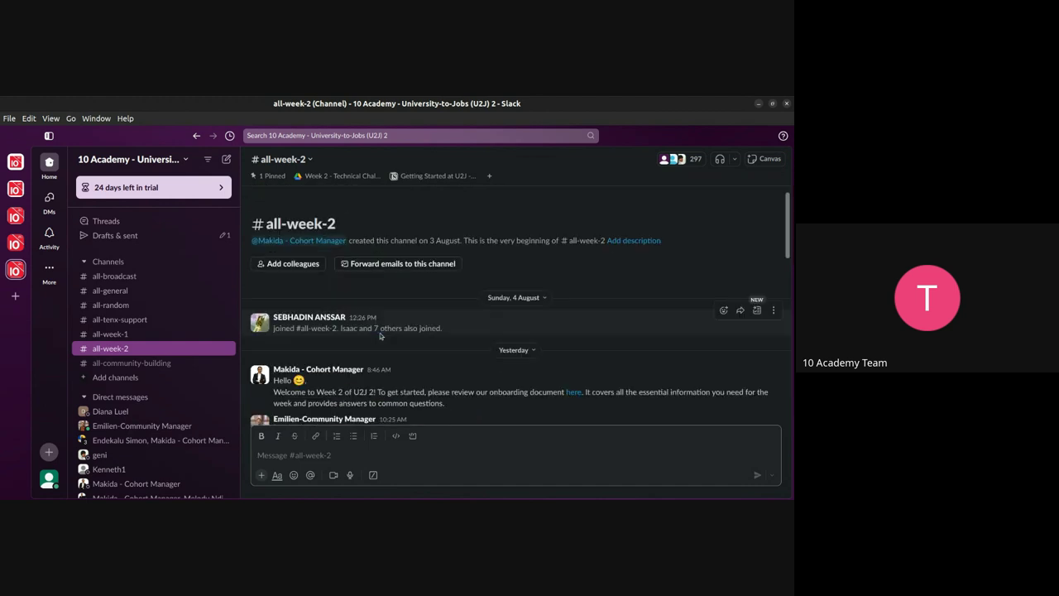
scroll(380, 335, down, 5)
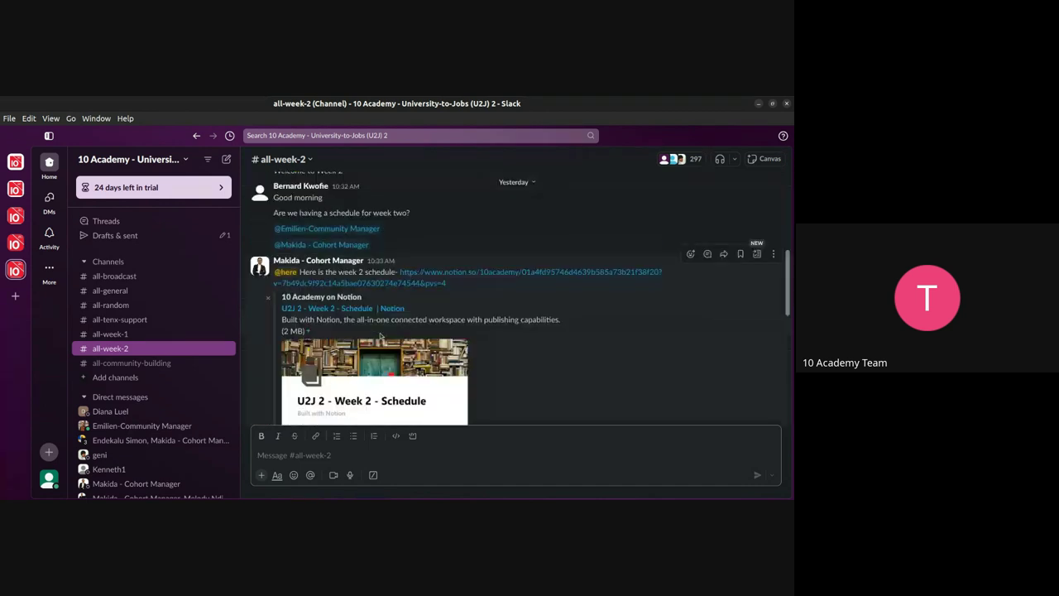
scroll(380, 335, down, 1)
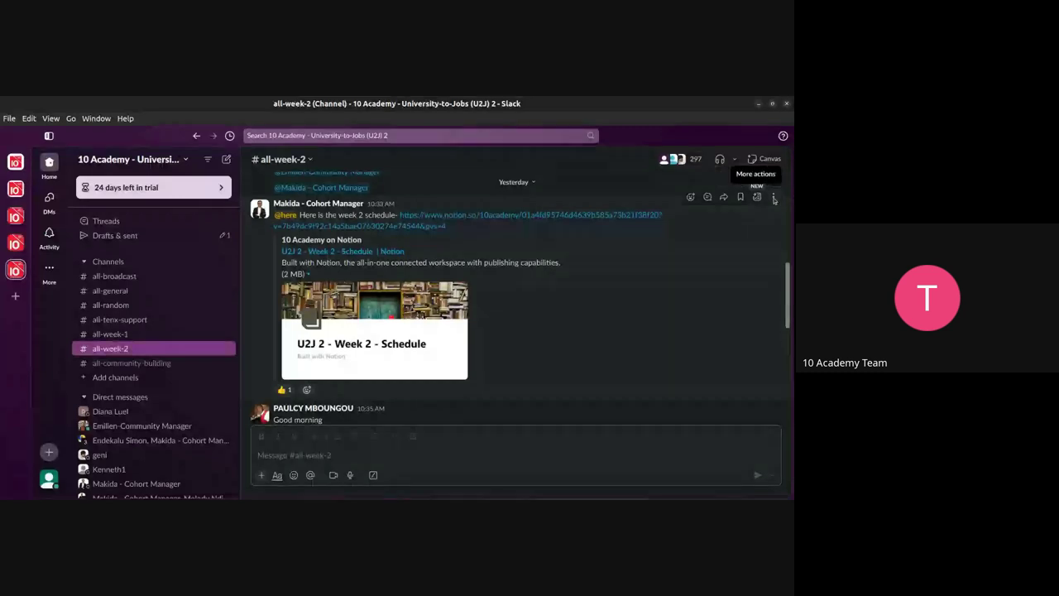
click(773, 197)
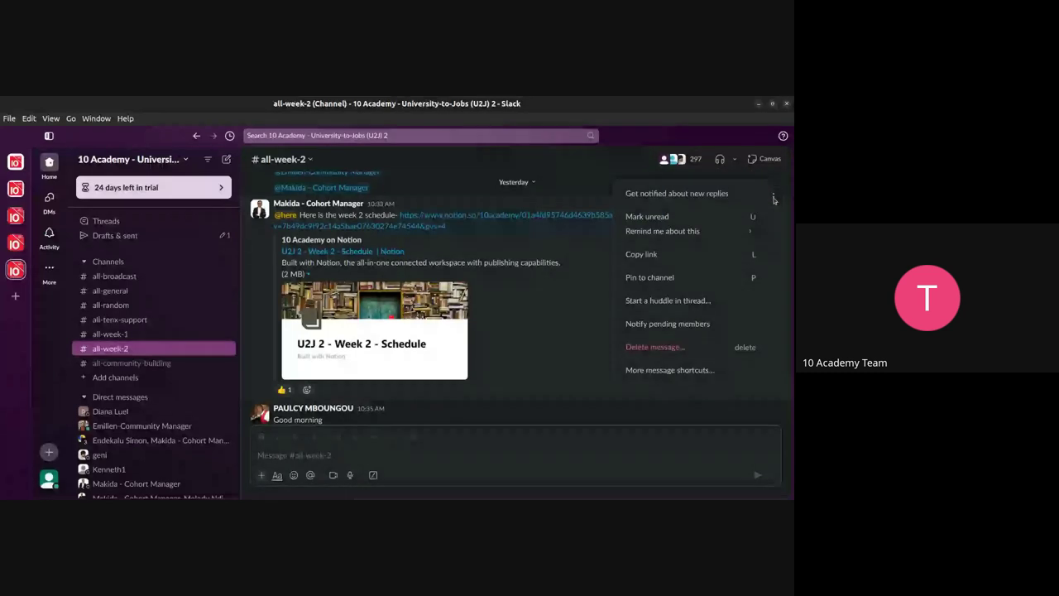
click(416, 172)
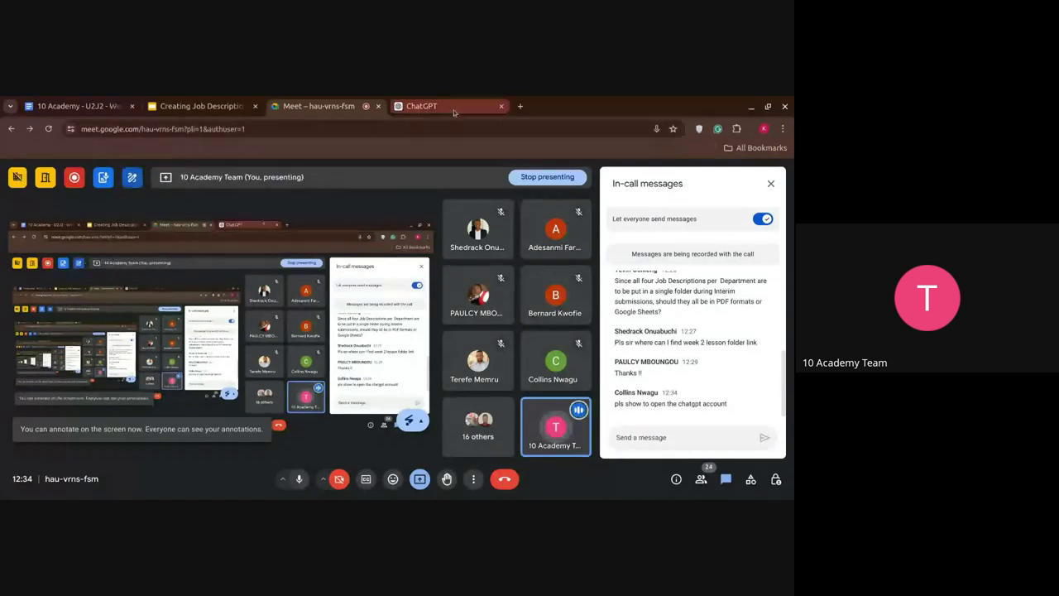
- Log out of the ChatGPT account and close its browser tab
click(453, 110)
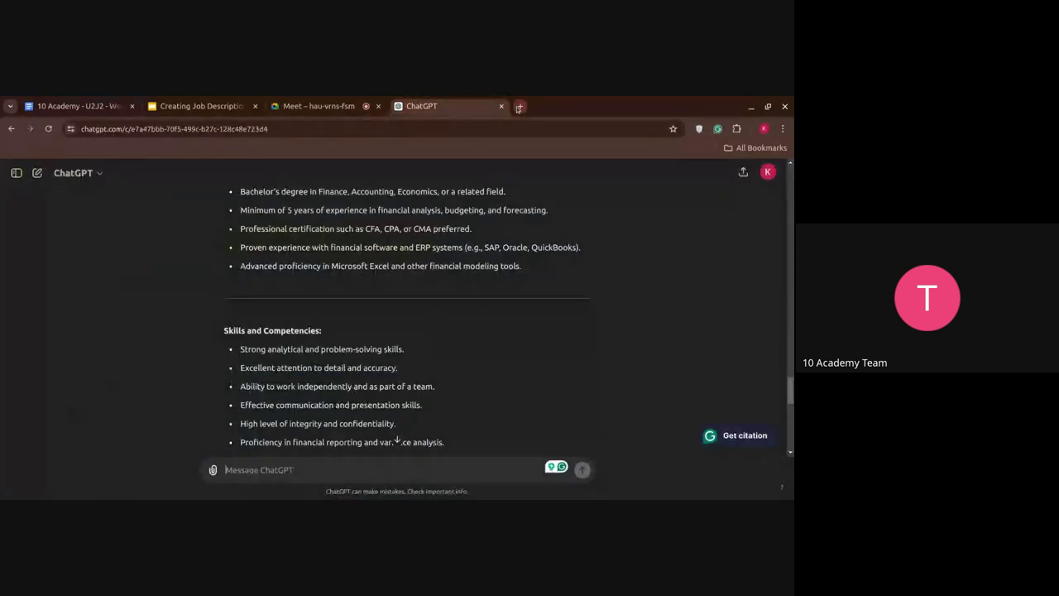
click(770, 173)
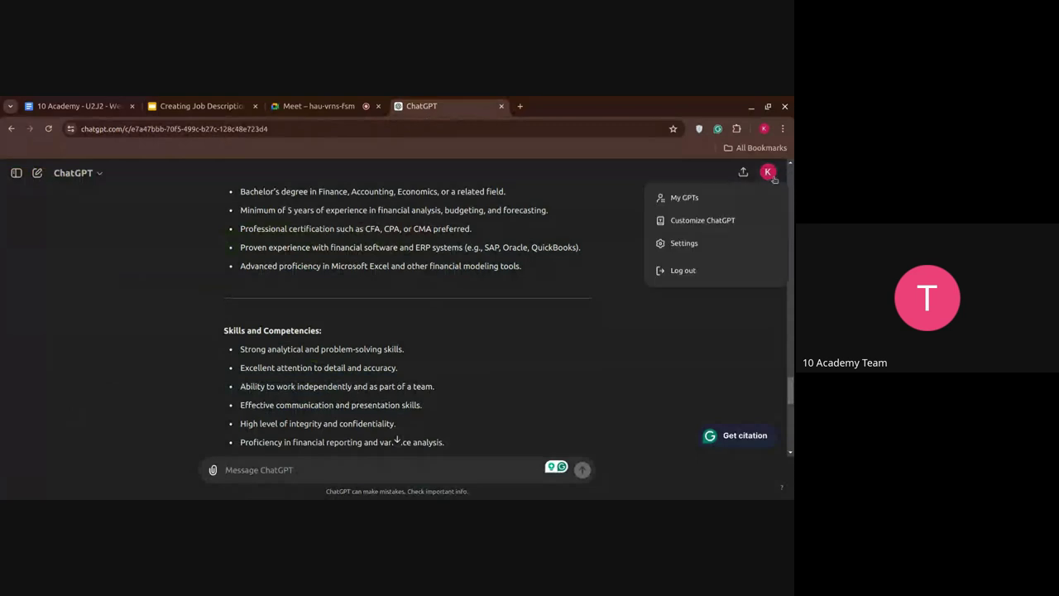
click(698, 276)
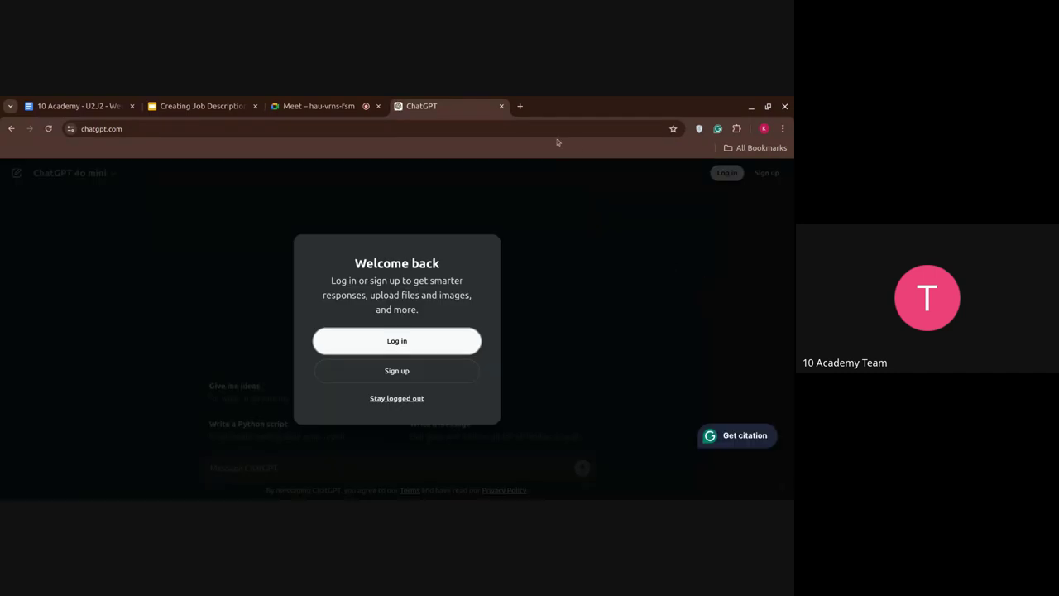
click(501, 106)
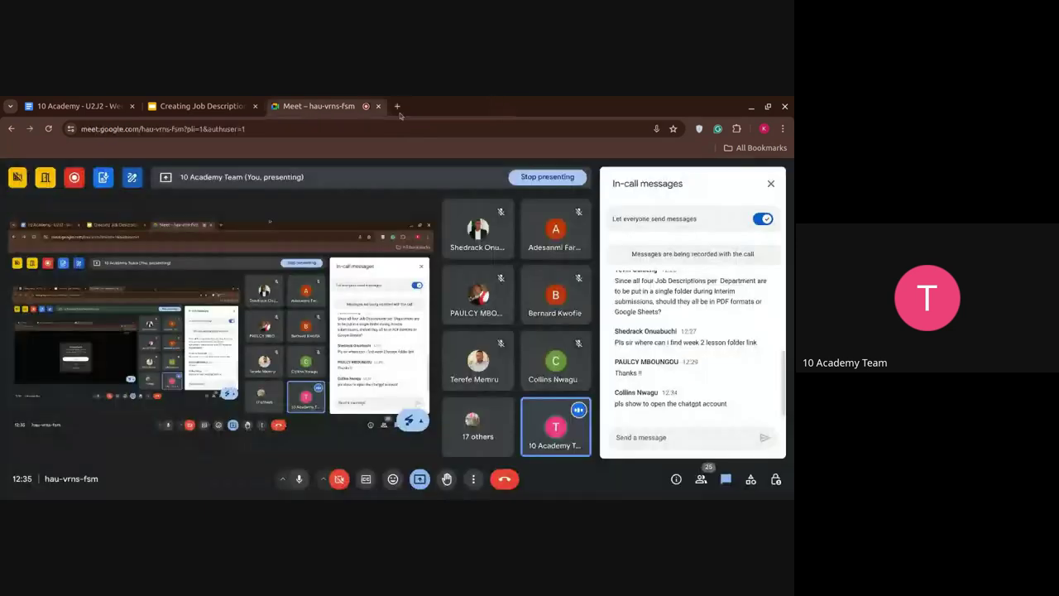
- Search the web for "chat gpt" in a new browser tab, open OpenAI's ChatGPT page and start ChatGPT from there
click(394, 106)
text(cha)
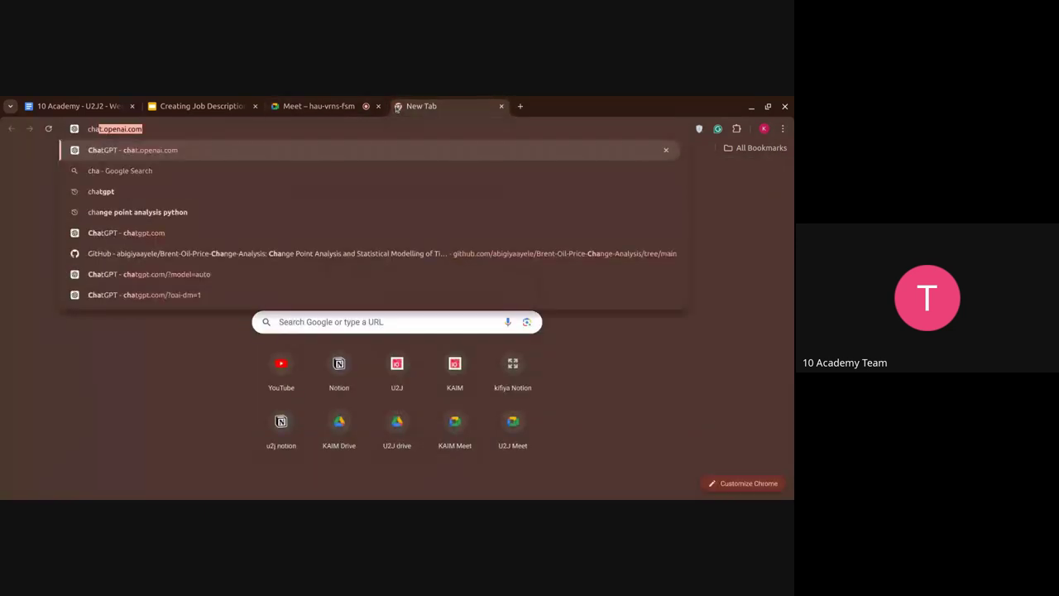
text(t g)
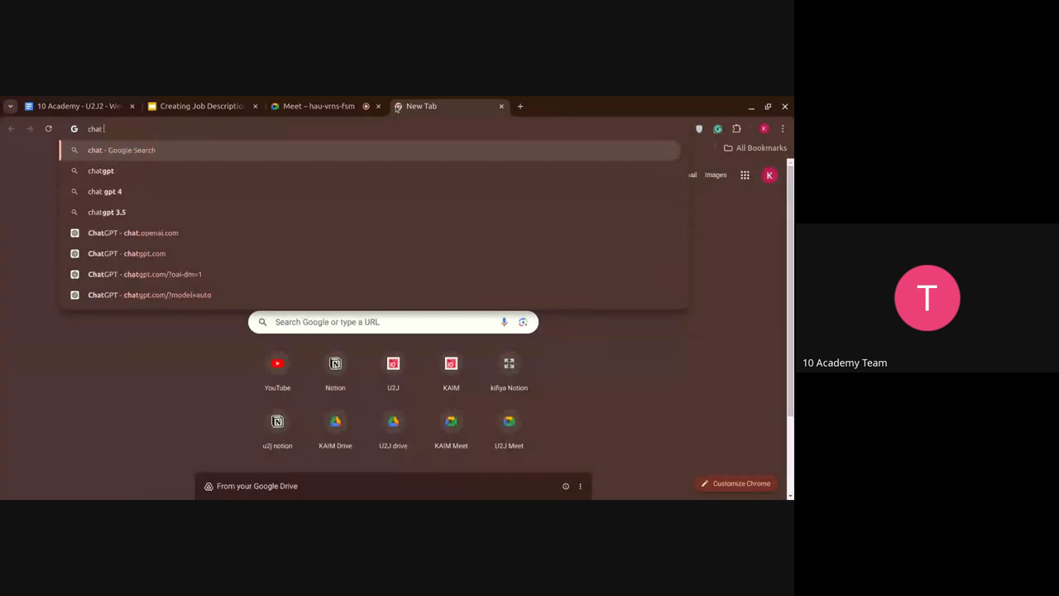
text(pt)
key(Return)
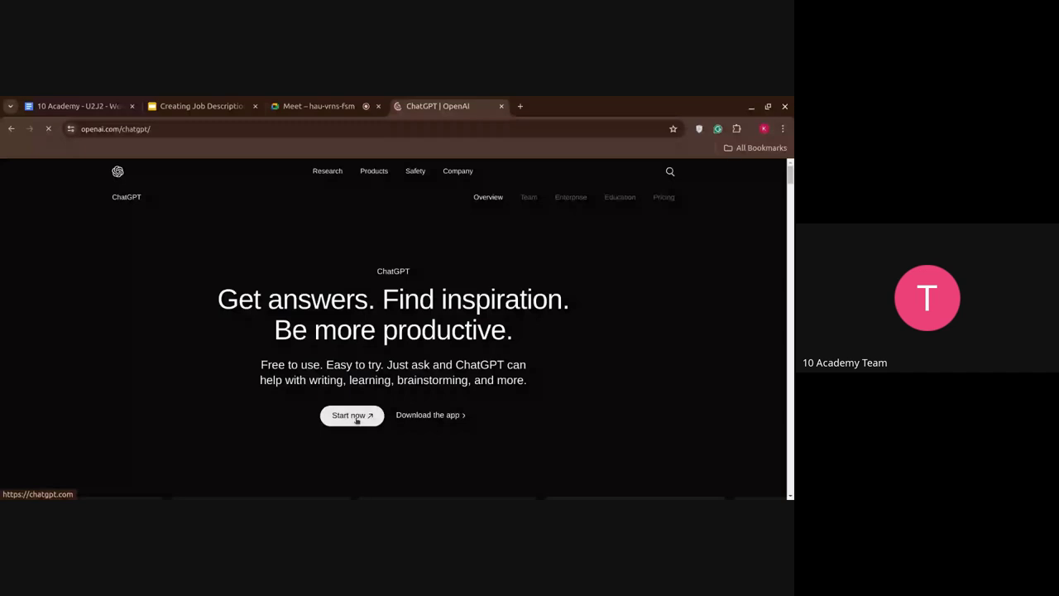
click(356, 419)
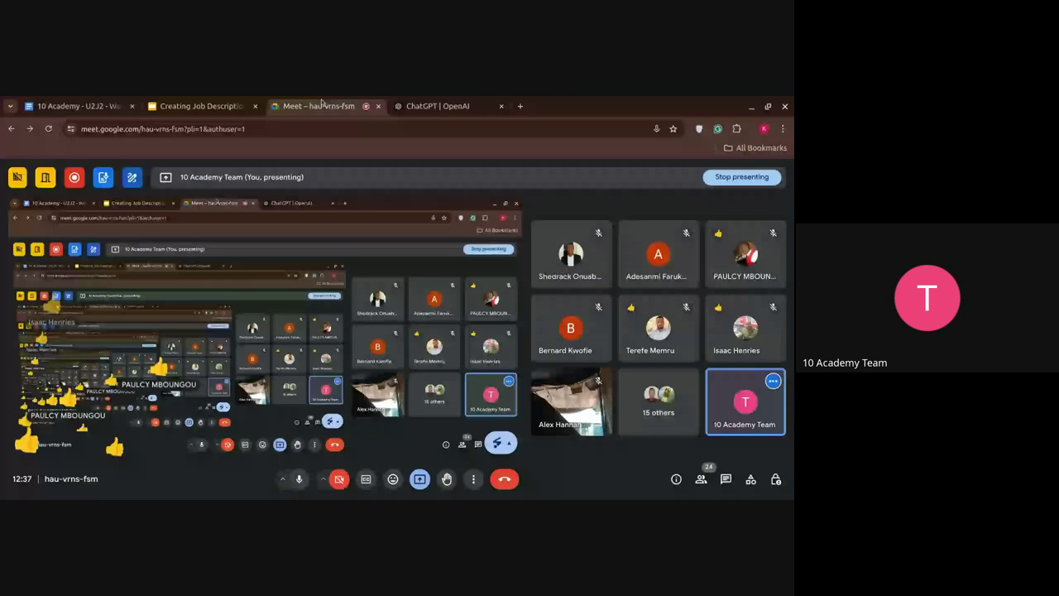
- Return to OpenAI's ChatGPT page, start ChatGPT and show the account creation options
click(469, 108)
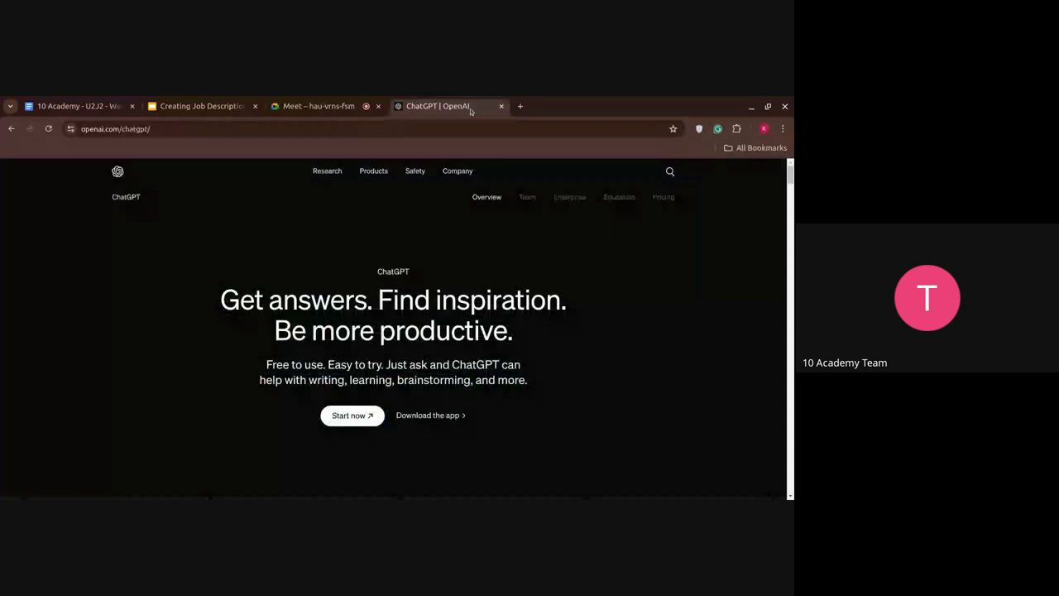
click(333, 419)
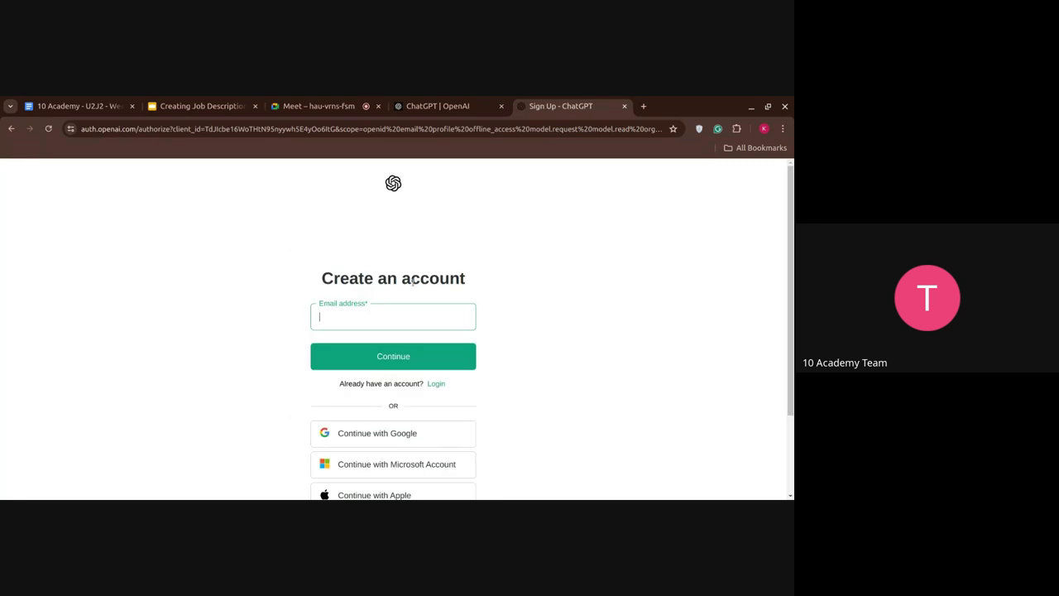
scroll(392, 321, down, 3)
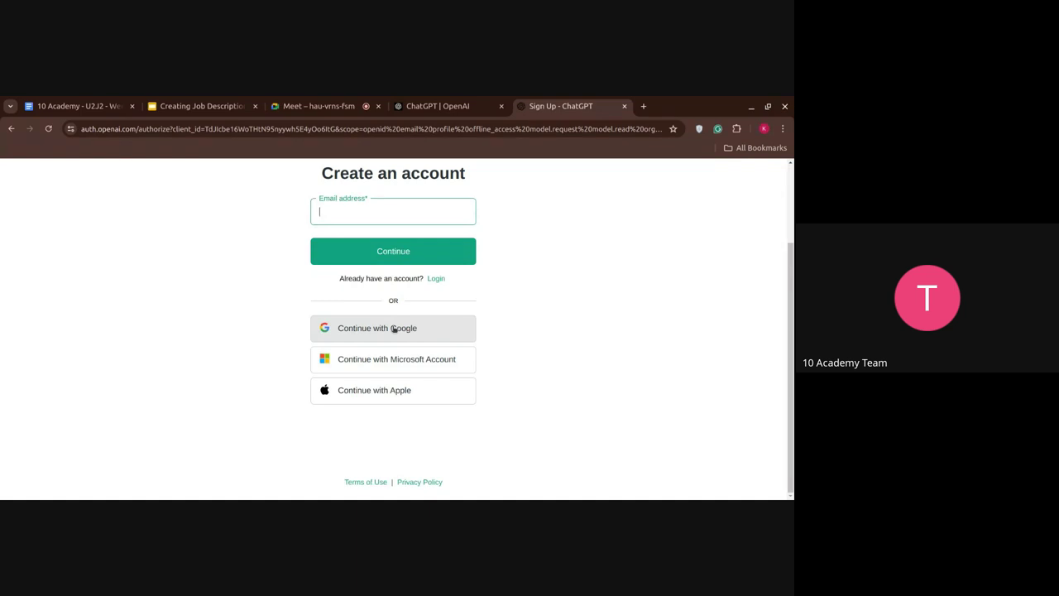
- Show the Google account chooser for signing up, and return to the account creation page to open the login form
click(394, 328)
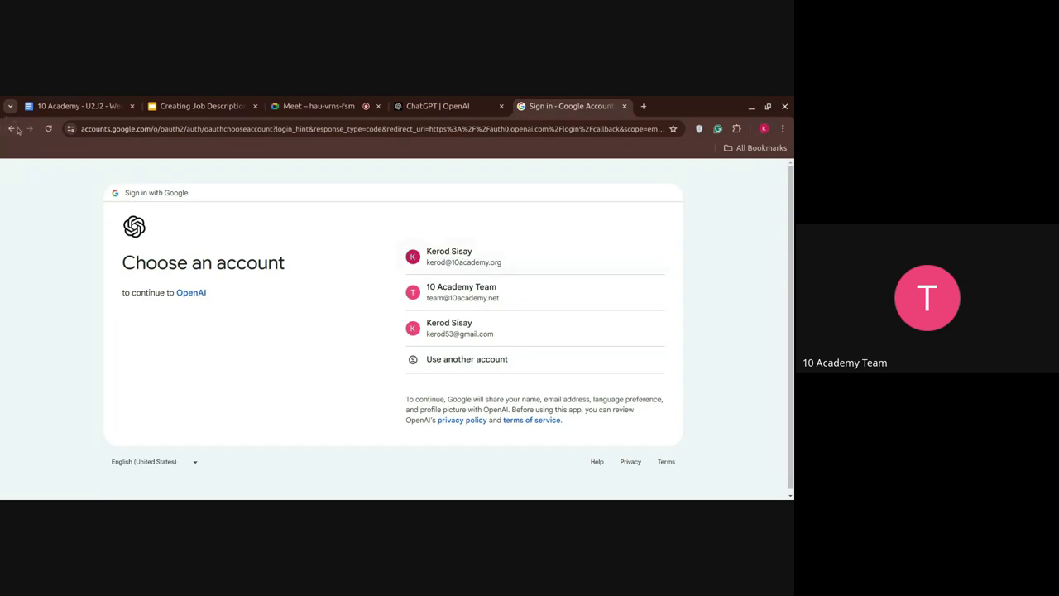
click(13, 128)
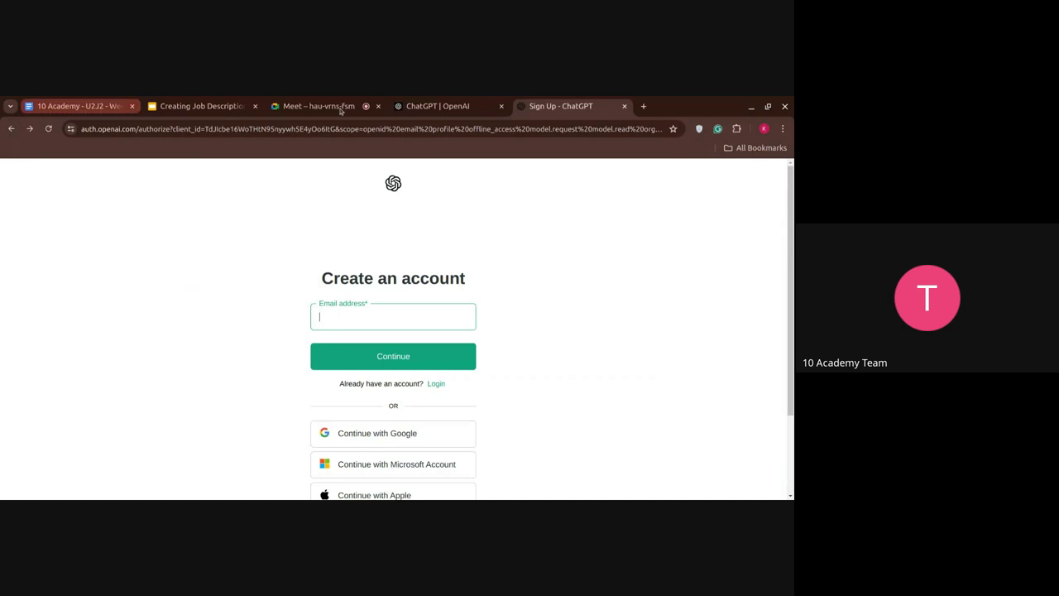
click(436, 383)
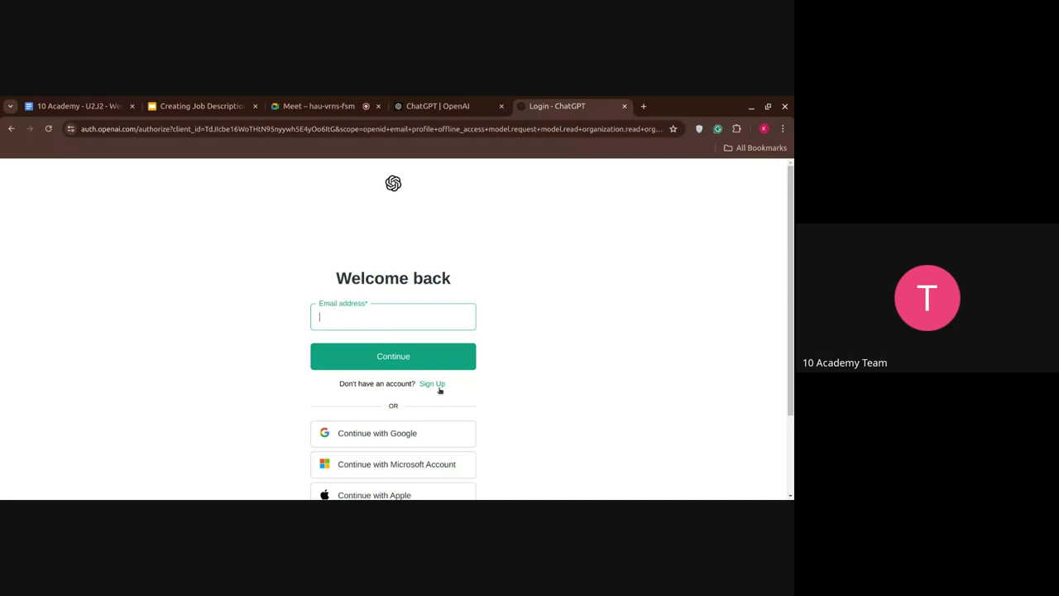
- Log in to ChatGPT by continuing with Google and choosing the first listed Google account
click(323, 441)
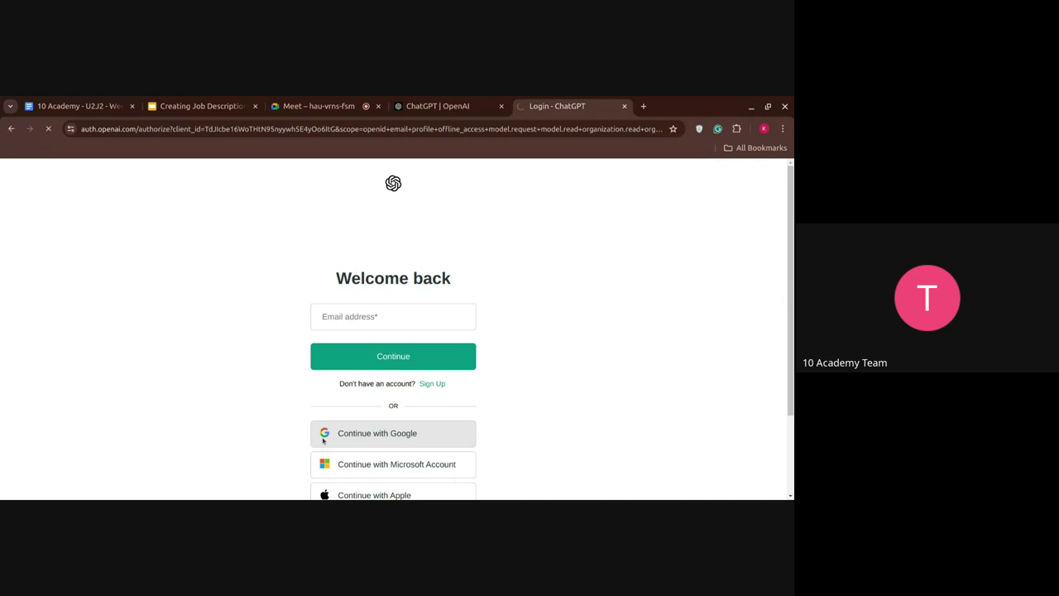
click(11, 129)
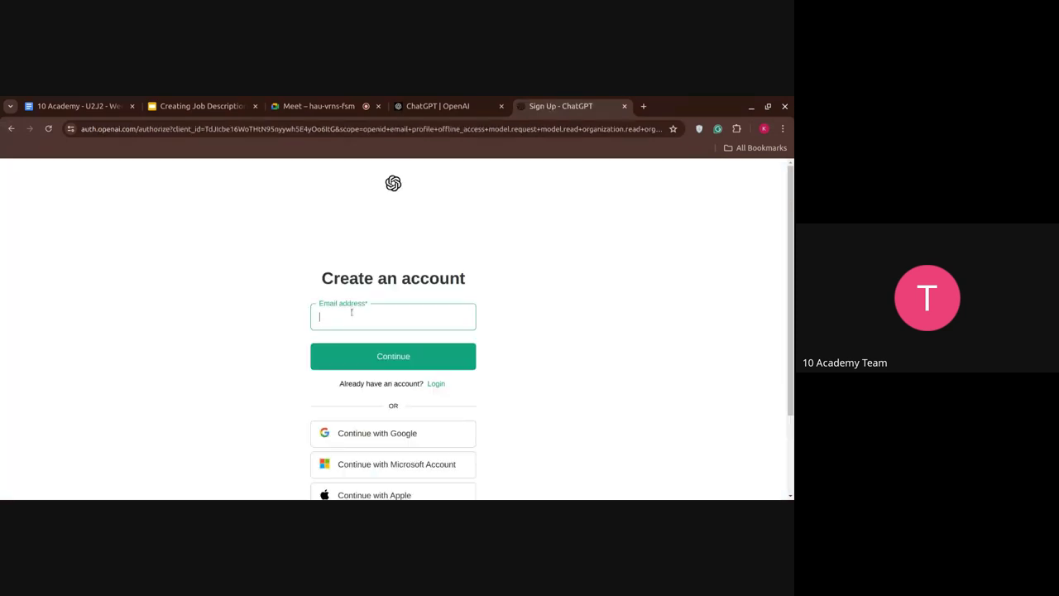
click(438, 386)
click(412, 439)
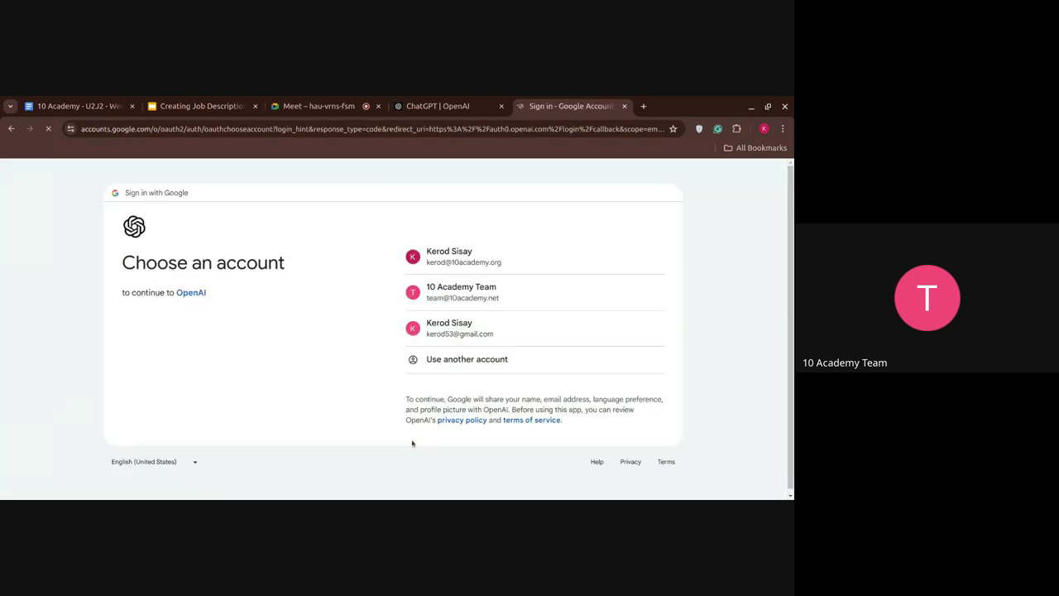
click(453, 258)
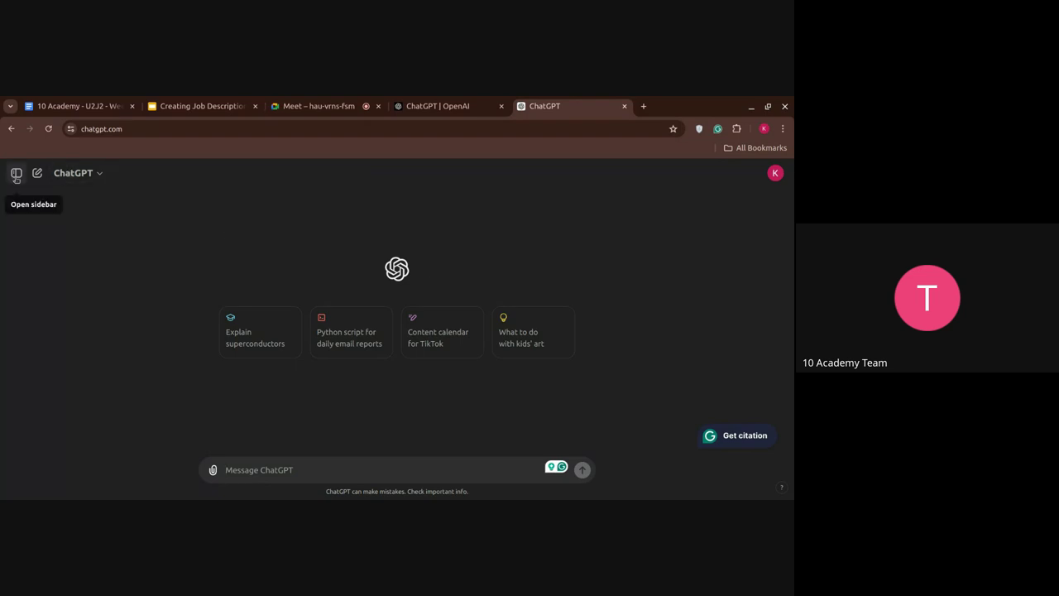
- Show the chat history sidebar, explore the available GPTs and search them for "job description"
click(16, 174)
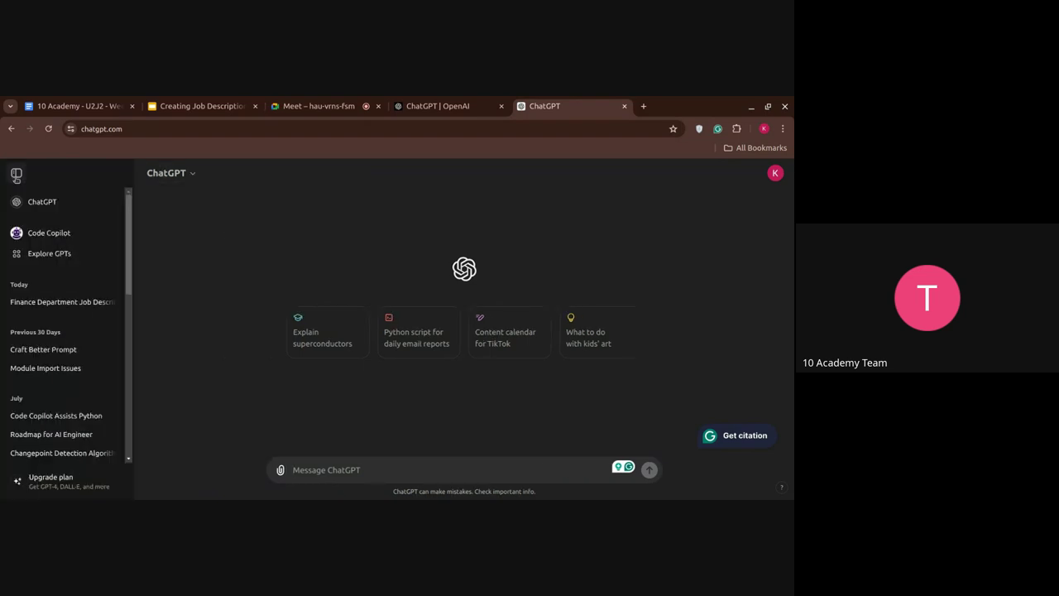
click(60, 251)
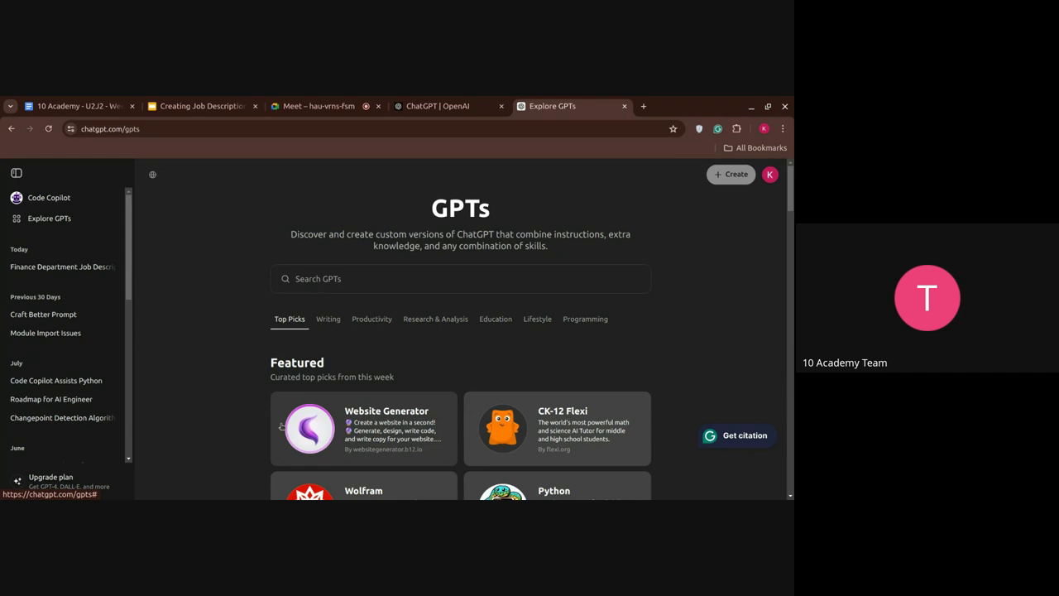
click(364, 280)
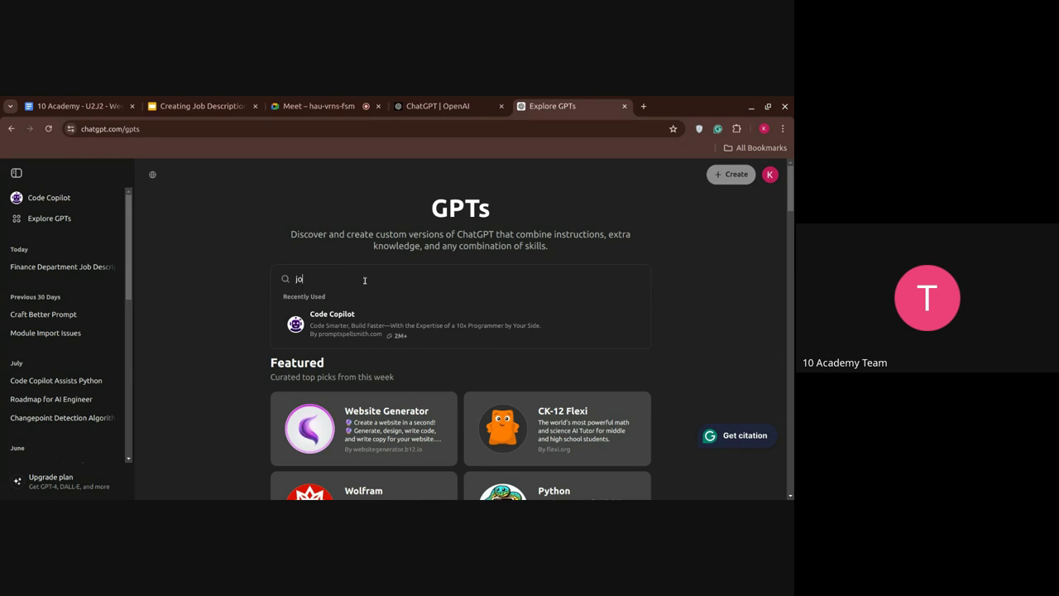
text(job)
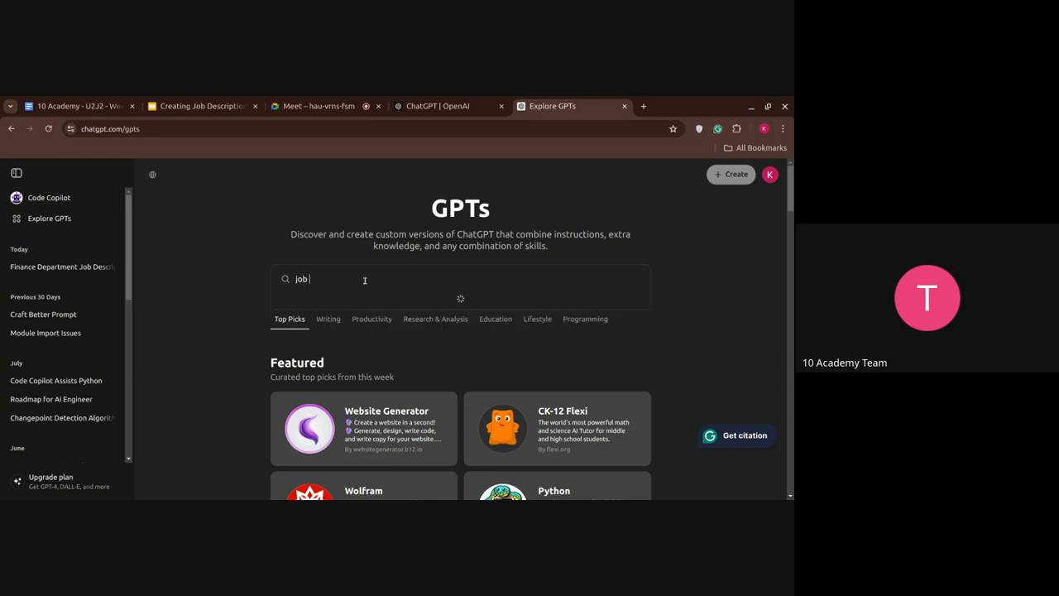
text( description)
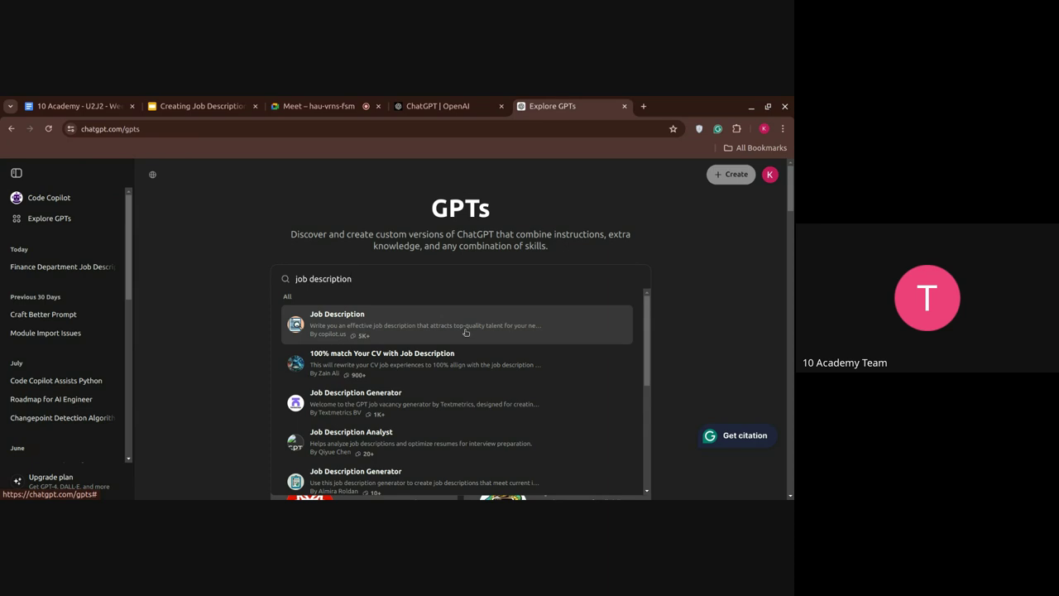
- Review the capabilities and ratings of the Job Description GPT by copilot.us, and start a chat with it
click(465, 332)
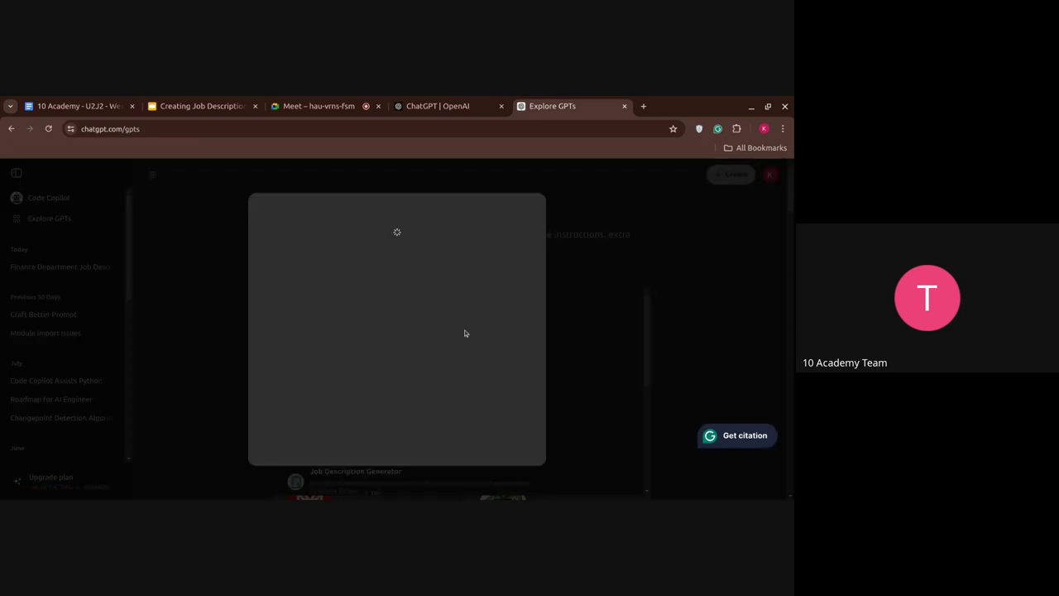
scroll(464, 333, down, 3)
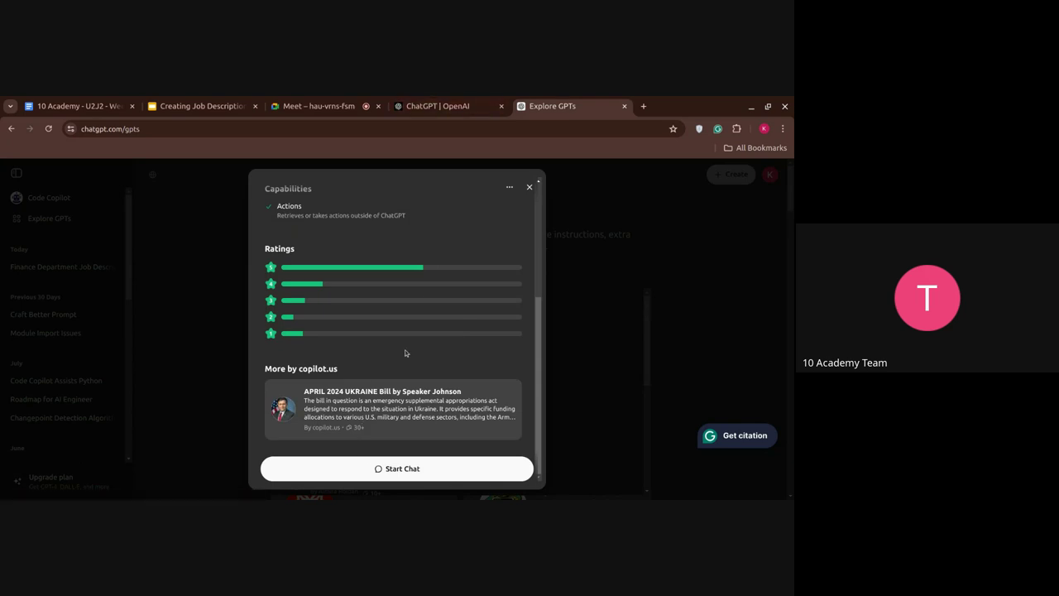
scroll(405, 349, up, 5)
scroll(404, 349, down, 5)
click(464, 474)
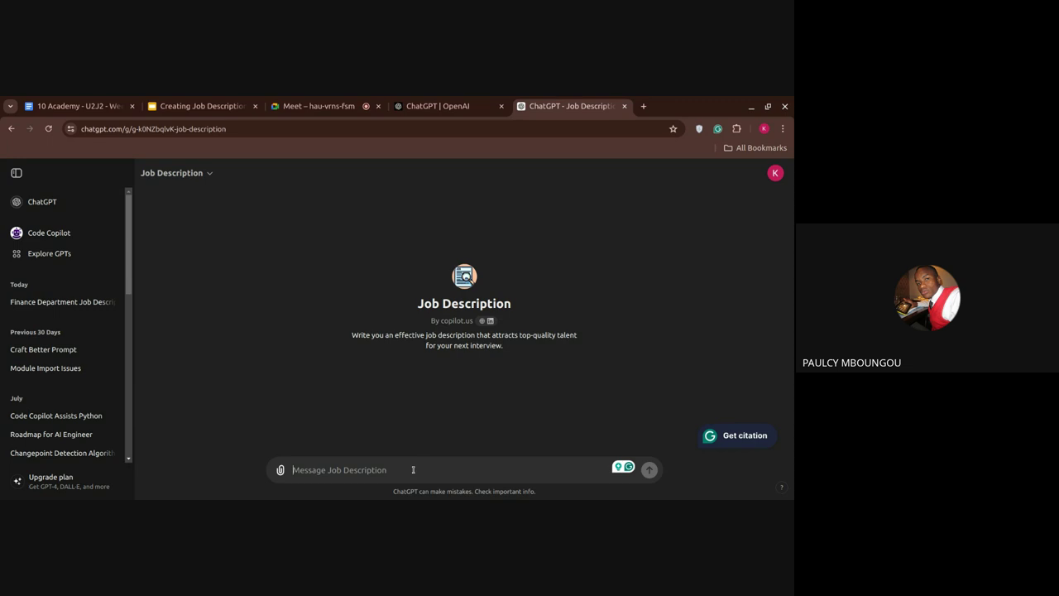
- Check the Meet call, and show the Job Description GPT's options and the model choices of a regular ChatGPT chat
click(331, 107)
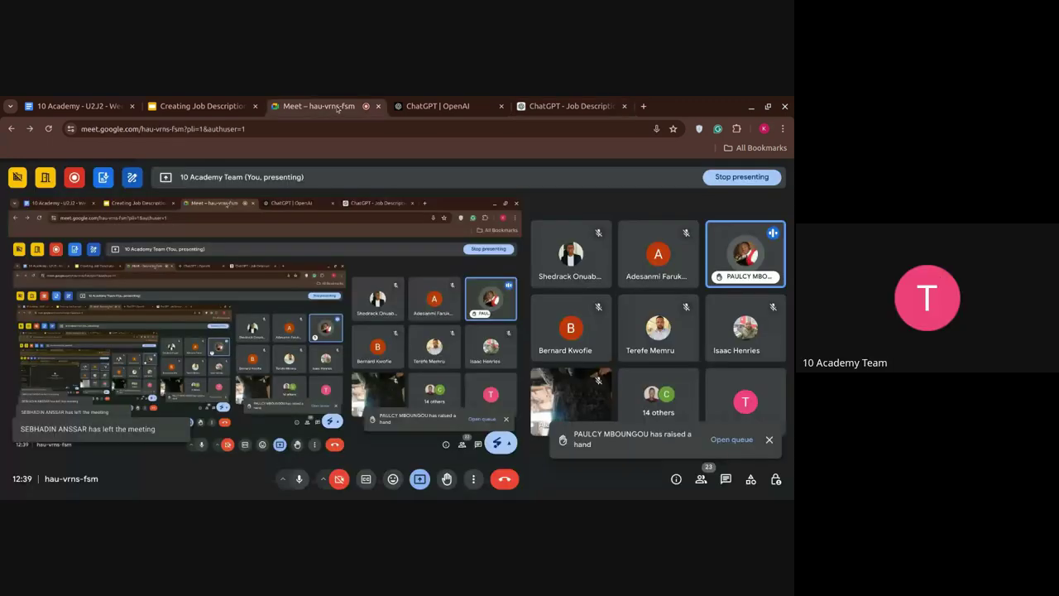
click(570, 106)
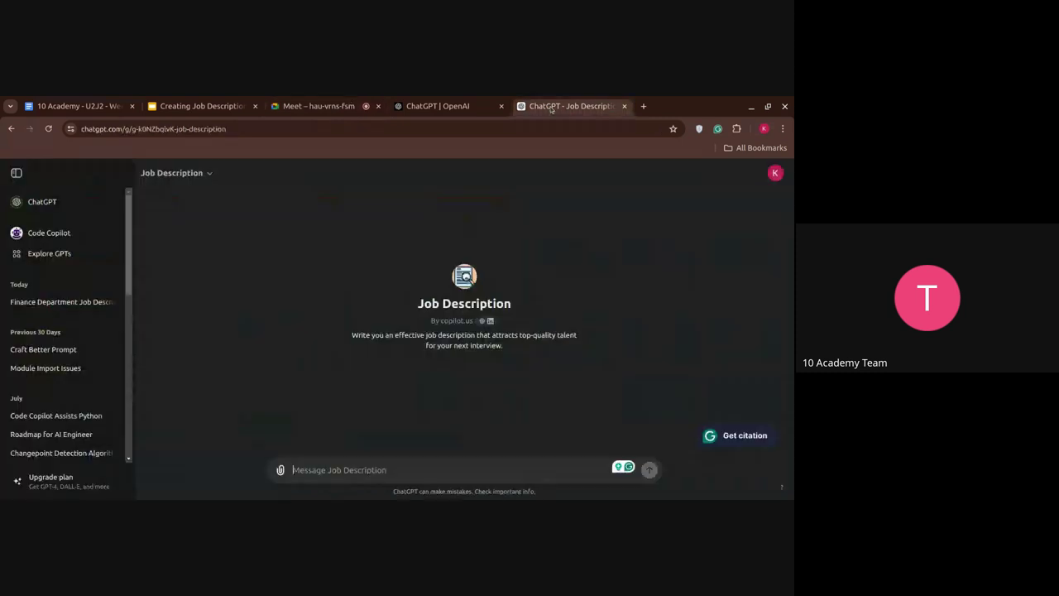
click(160, 180)
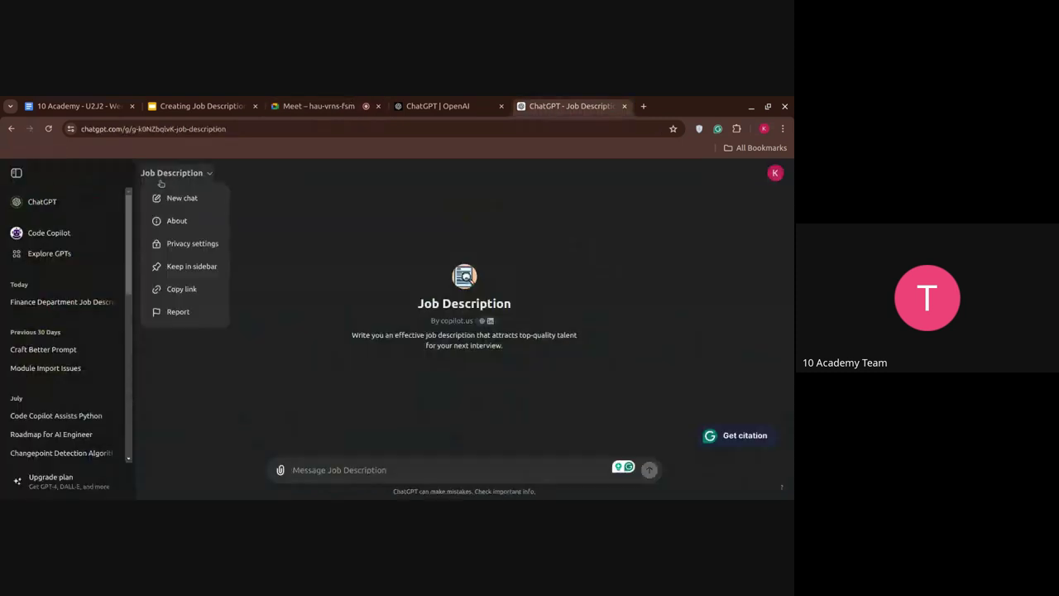
click(327, 299)
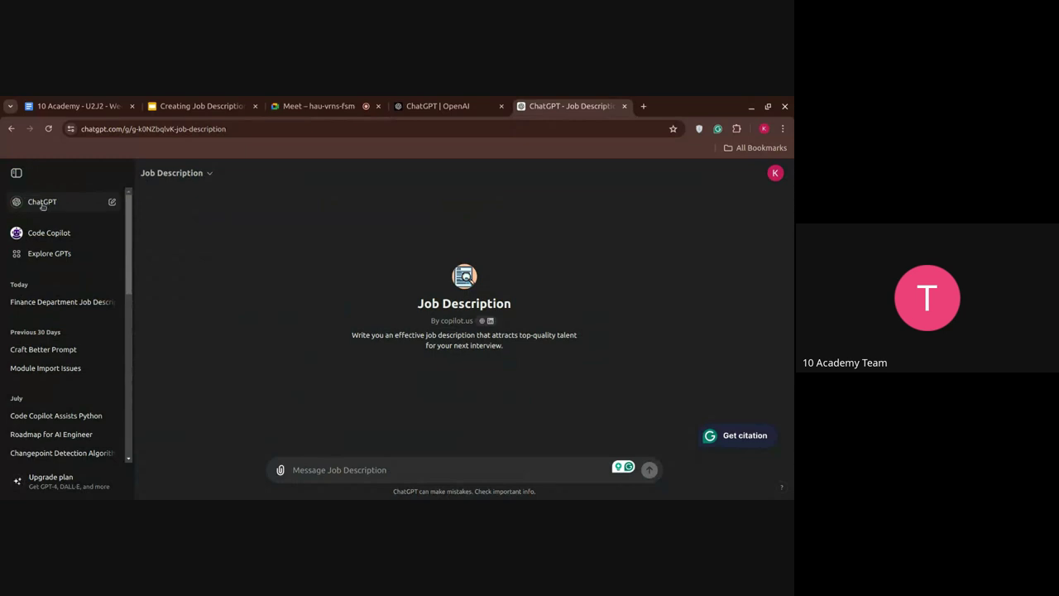
click(42, 203)
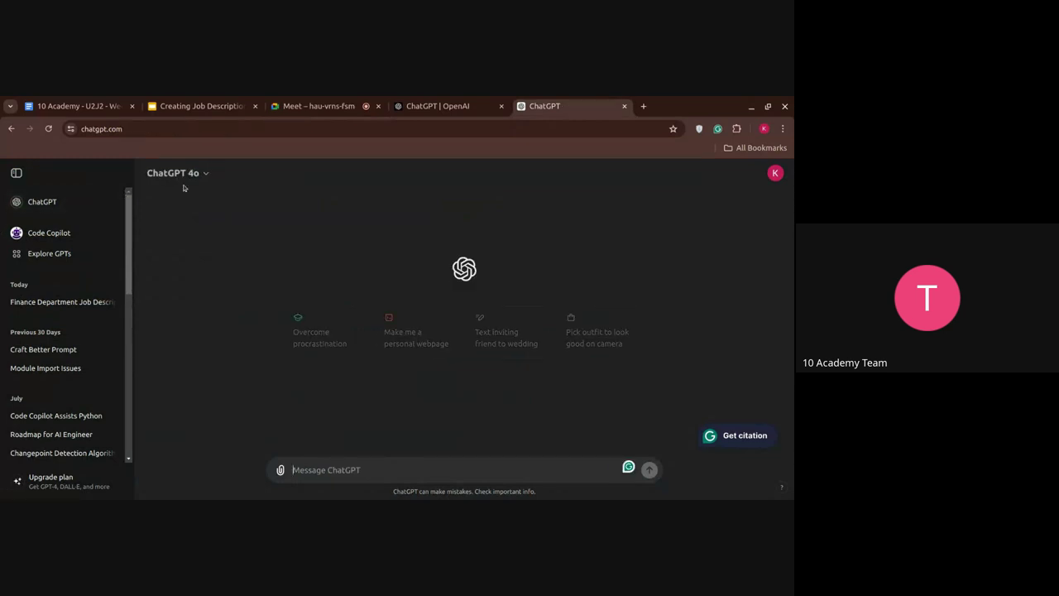
click(194, 174)
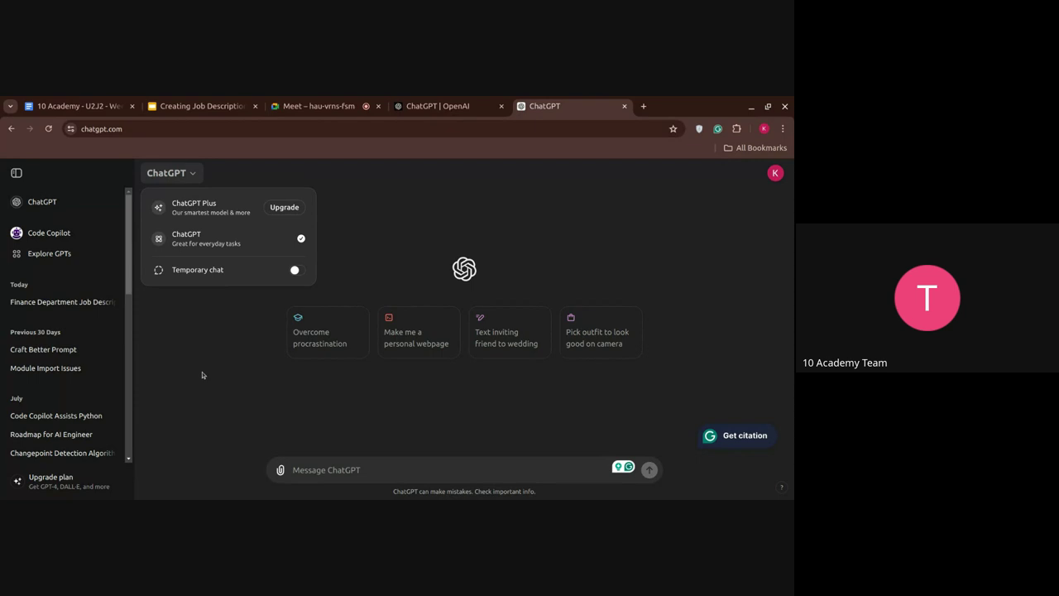
- Switch between the Meet call and ChatGPT to check on the participants, and open the meeting's activities
click(345, 110)
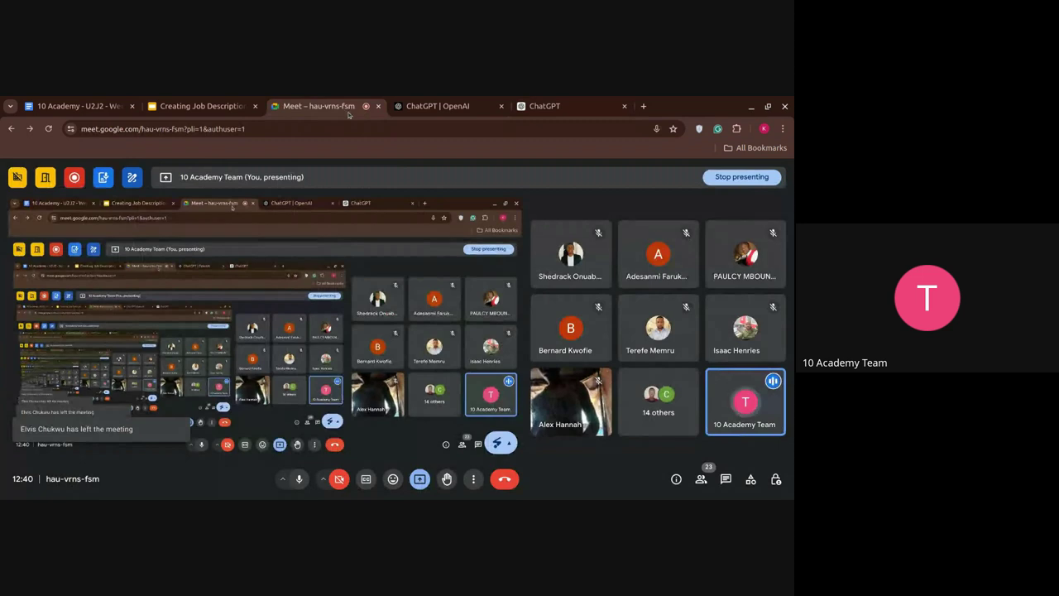
click(575, 106)
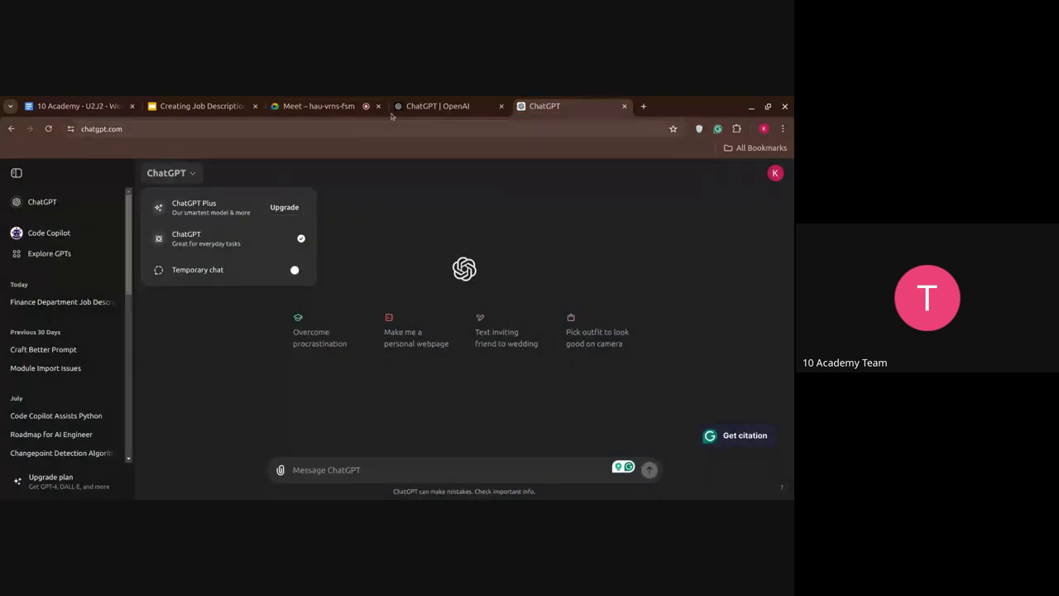
click(348, 106)
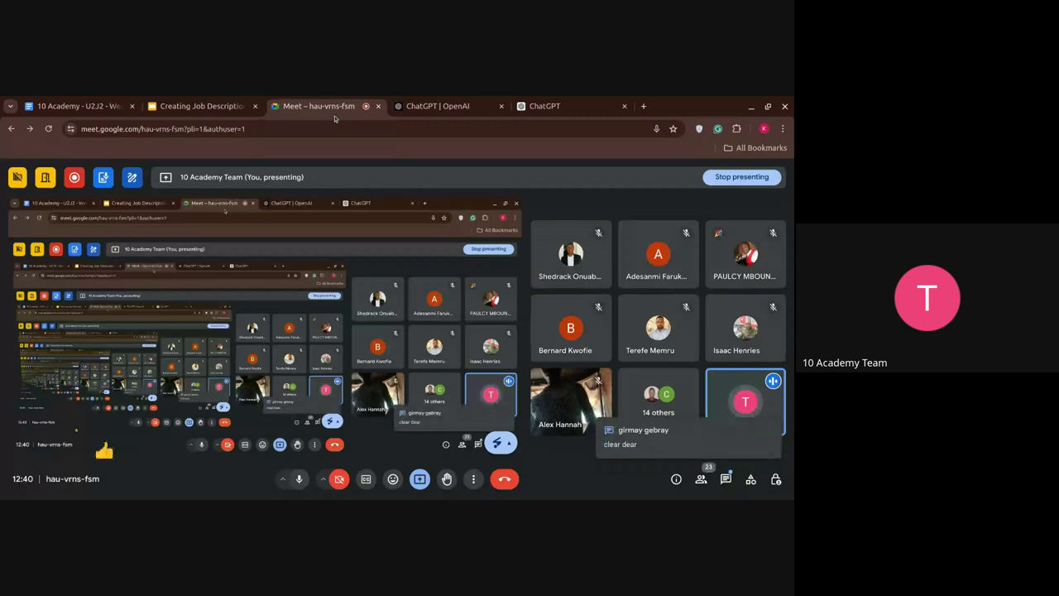
mouse_move(755, 380)
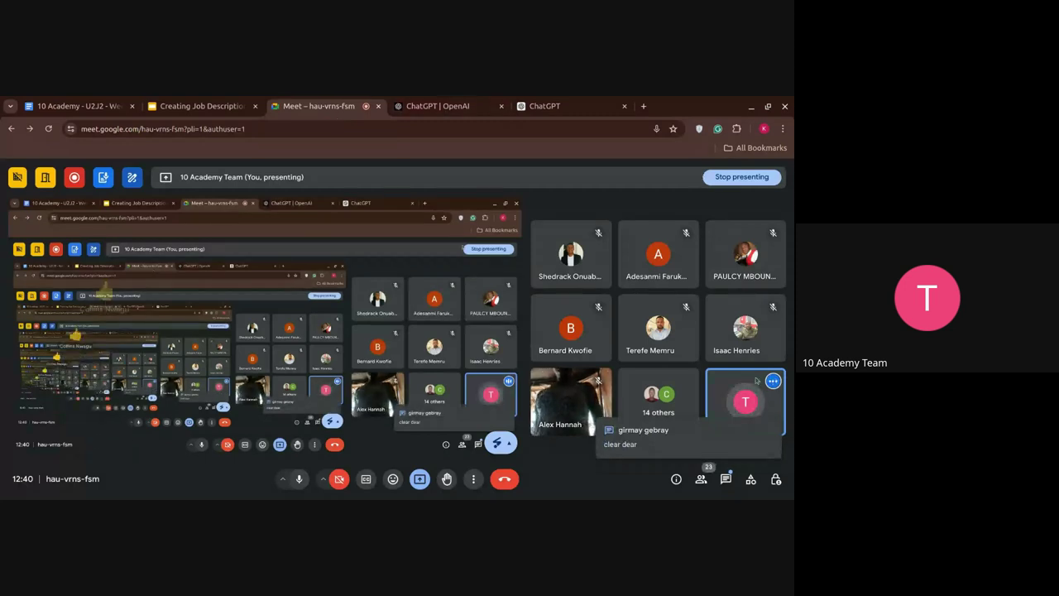
click(749, 479)
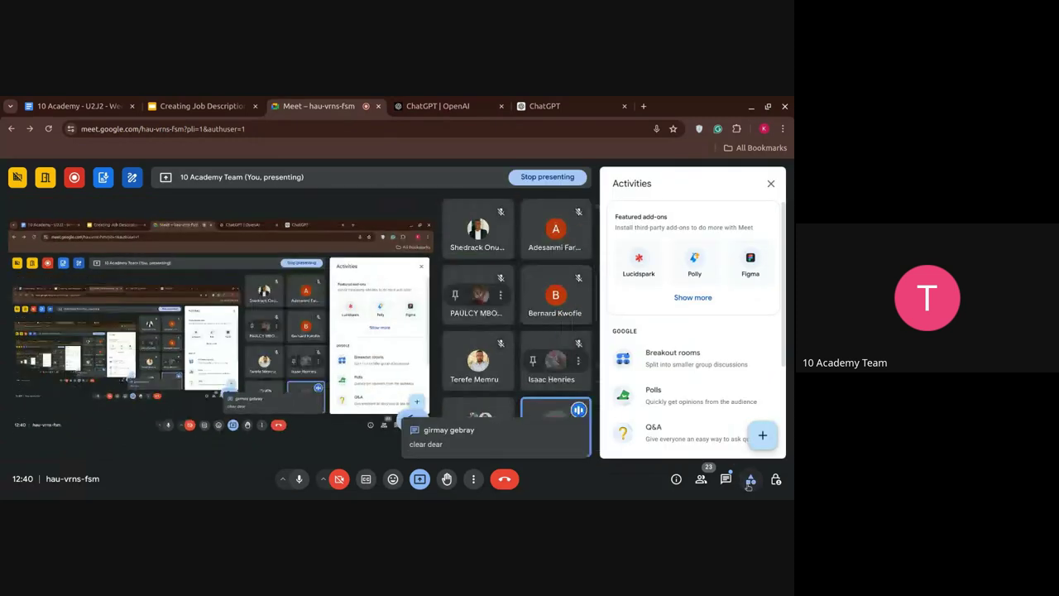